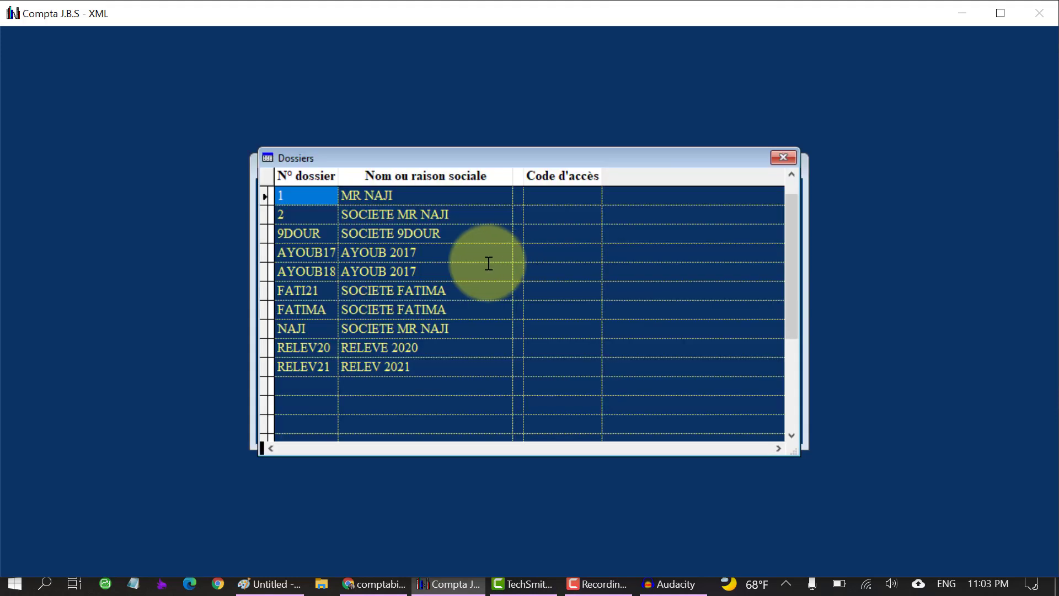
# Open the NAJI dossier and its entries screen (Ecritures)
pyautogui.doubleClick(270, 330)
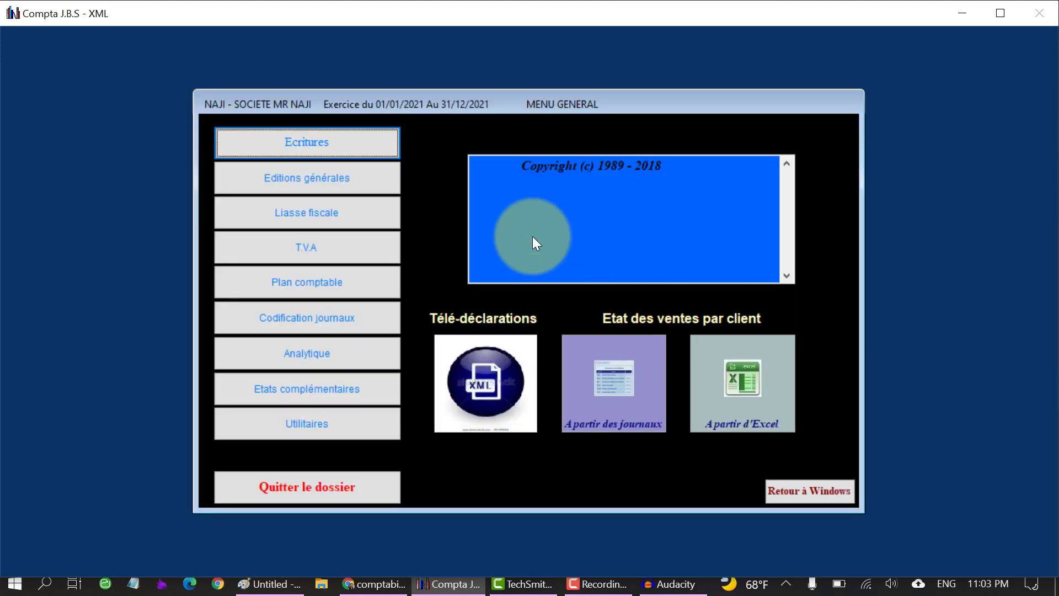
pyautogui.click(377, 181)
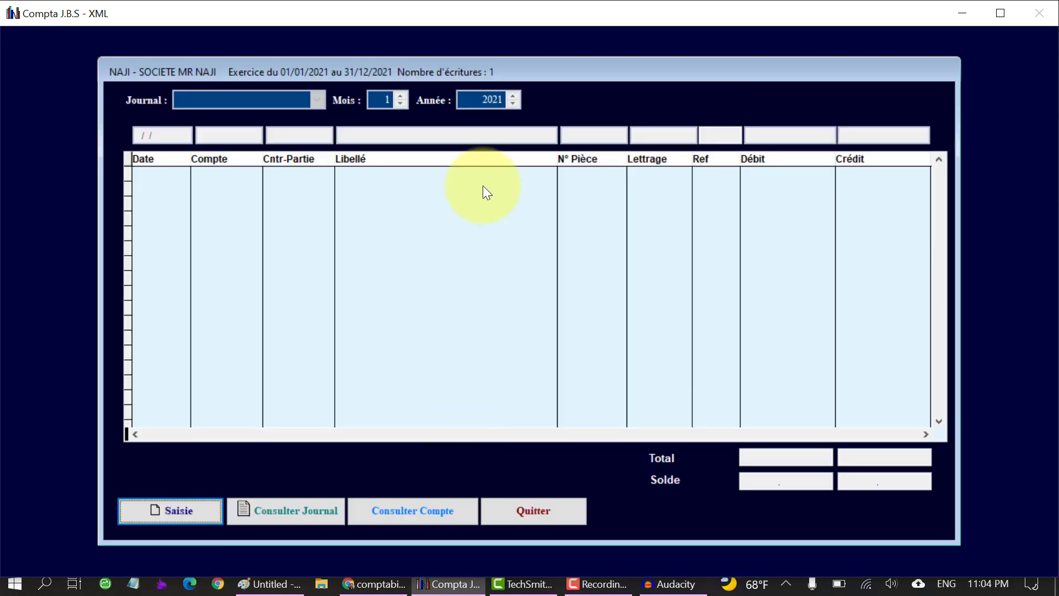
# Consult the account entries for the period 01/01/2021 to 31/12/2021, examine the listed debit amount, and close the list
pyautogui.click(407, 519)
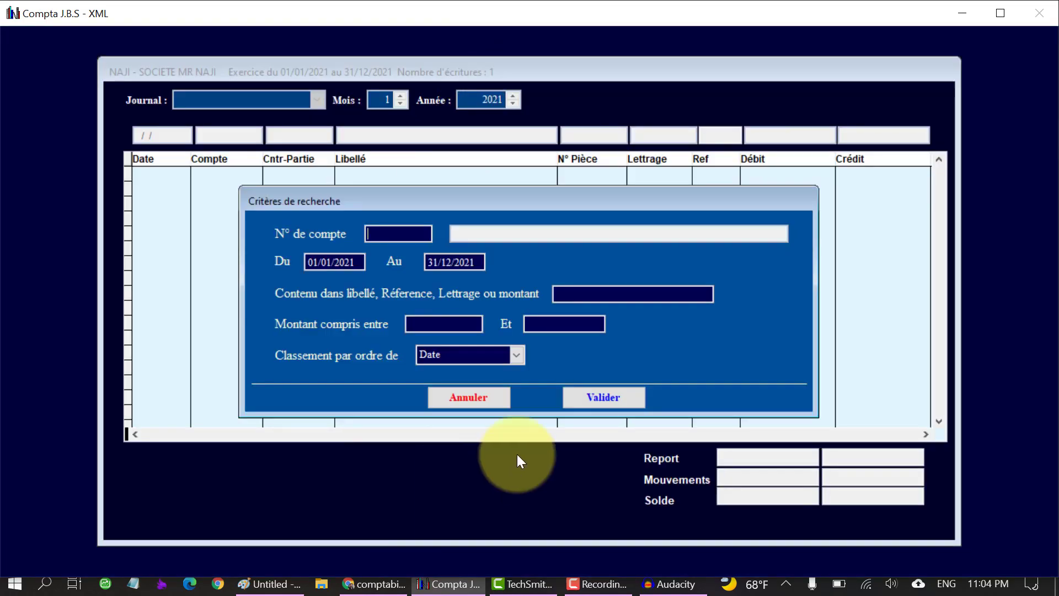
pyautogui.click(606, 398)
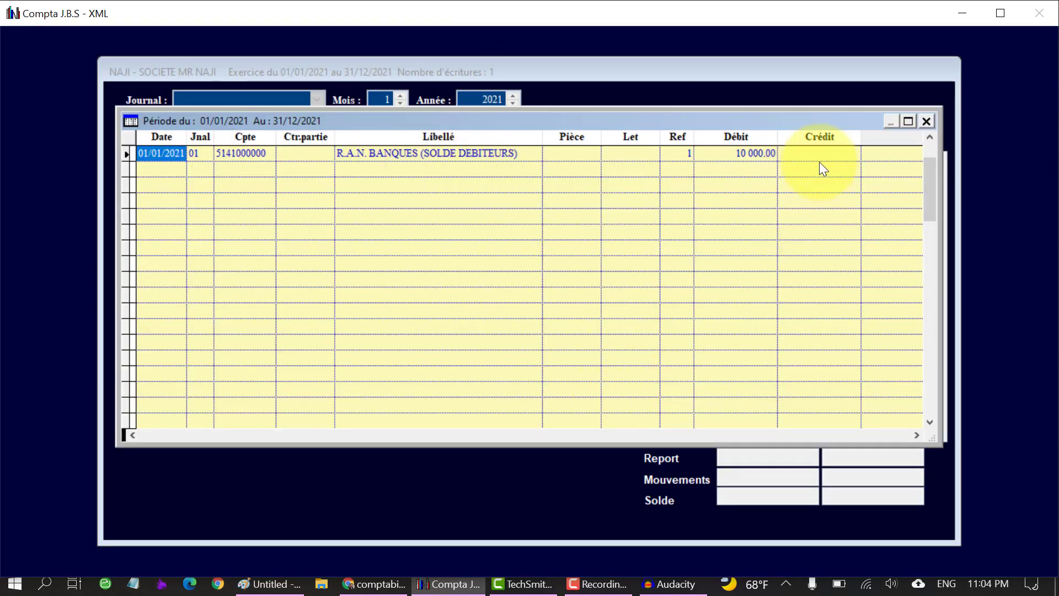
pyautogui.click(752, 153)
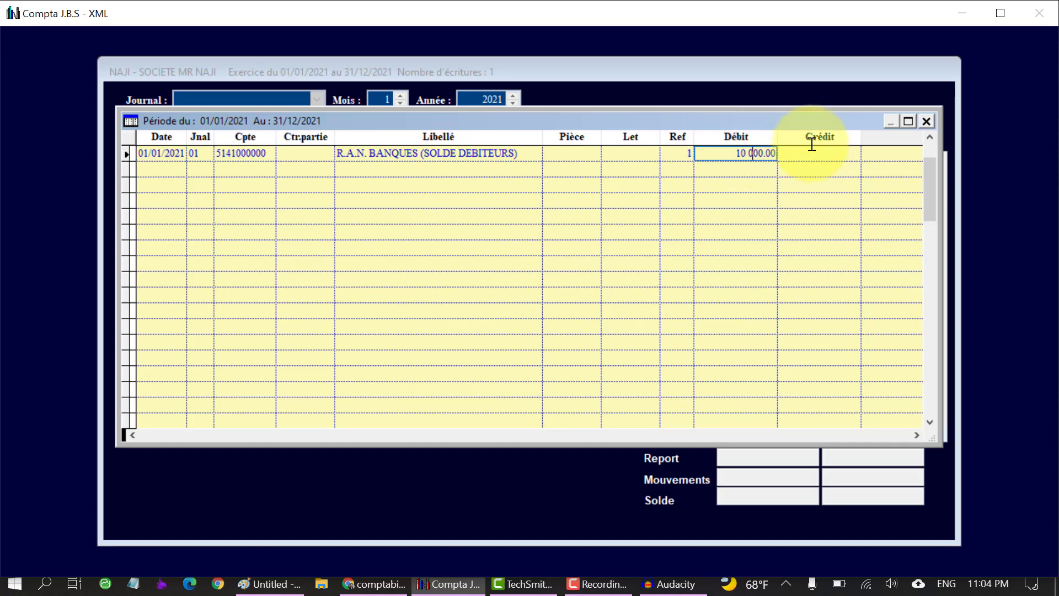
pyautogui.click(927, 121)
pyautogui.click(144, 481)
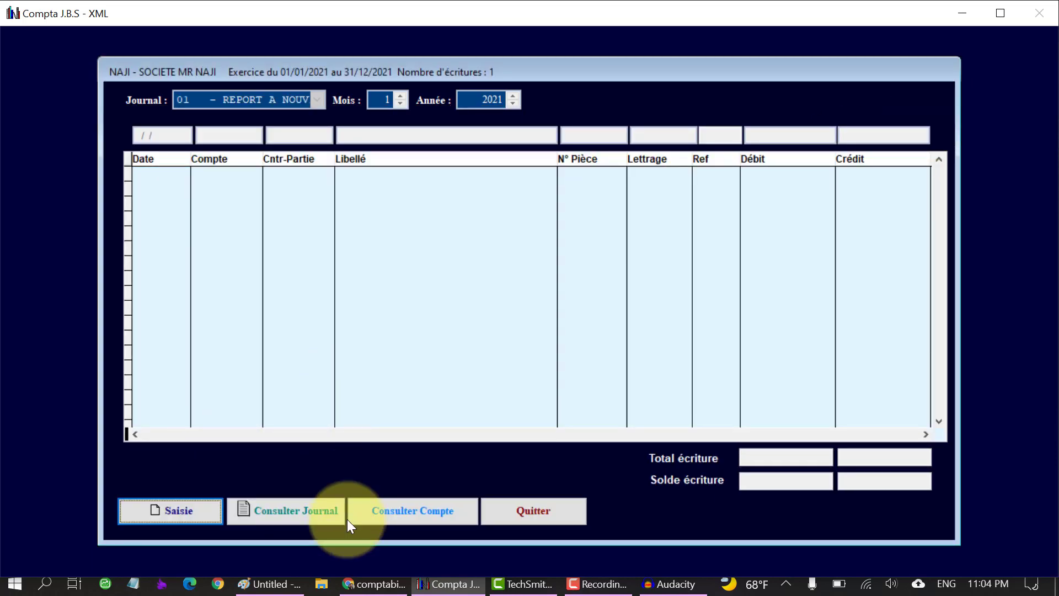
# View the invoice image in Paint at 200% zoom and check the company name shown in Compta J.B.S
pyautogui.click(268, 583)
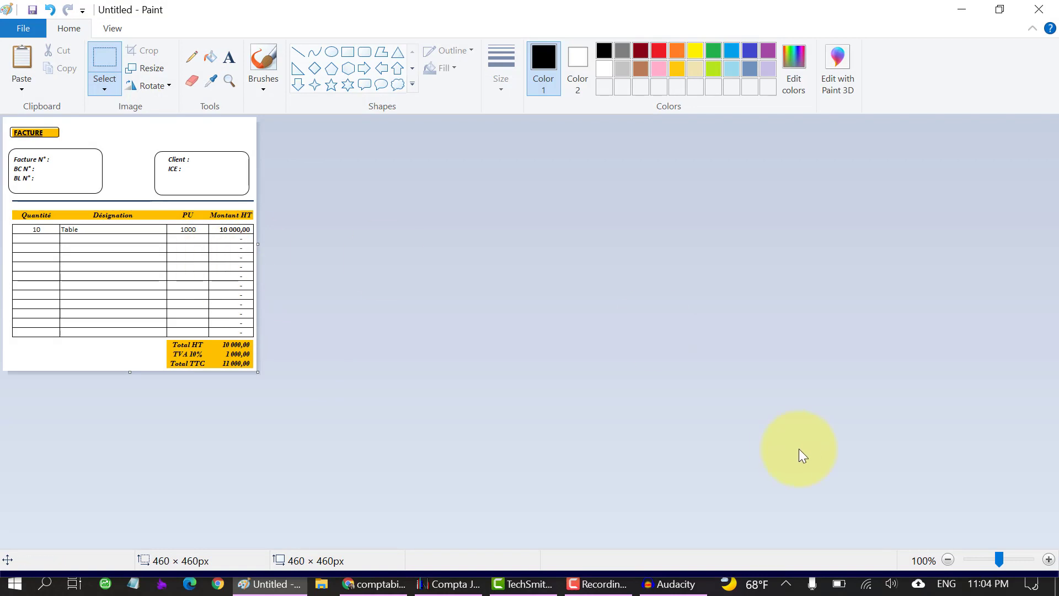
pyautogui.click(1048, 559)
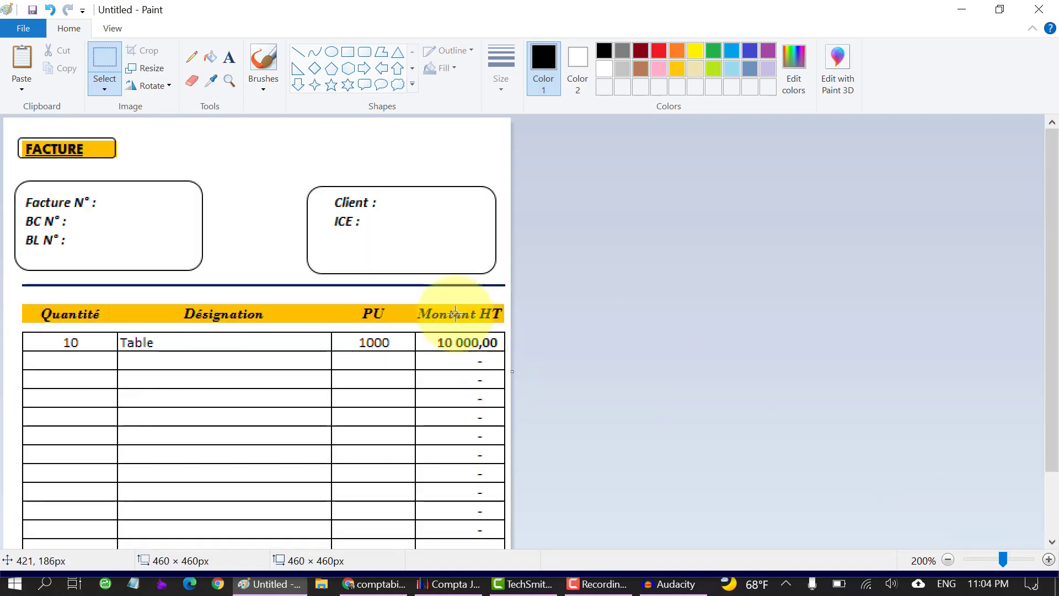
pyautogui.click(449, 584)
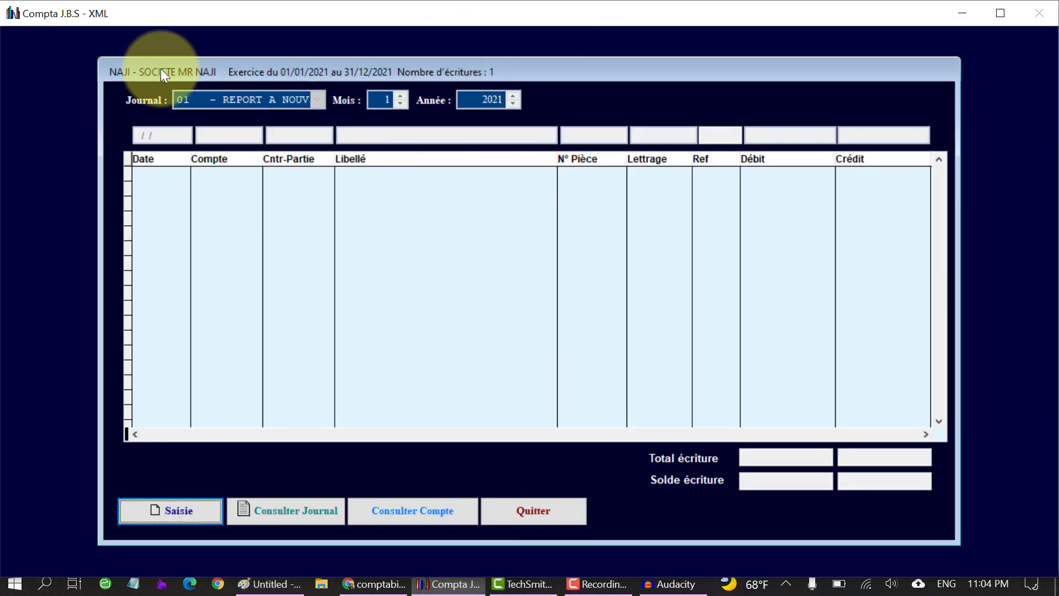
pyautogui.click(273, 584)
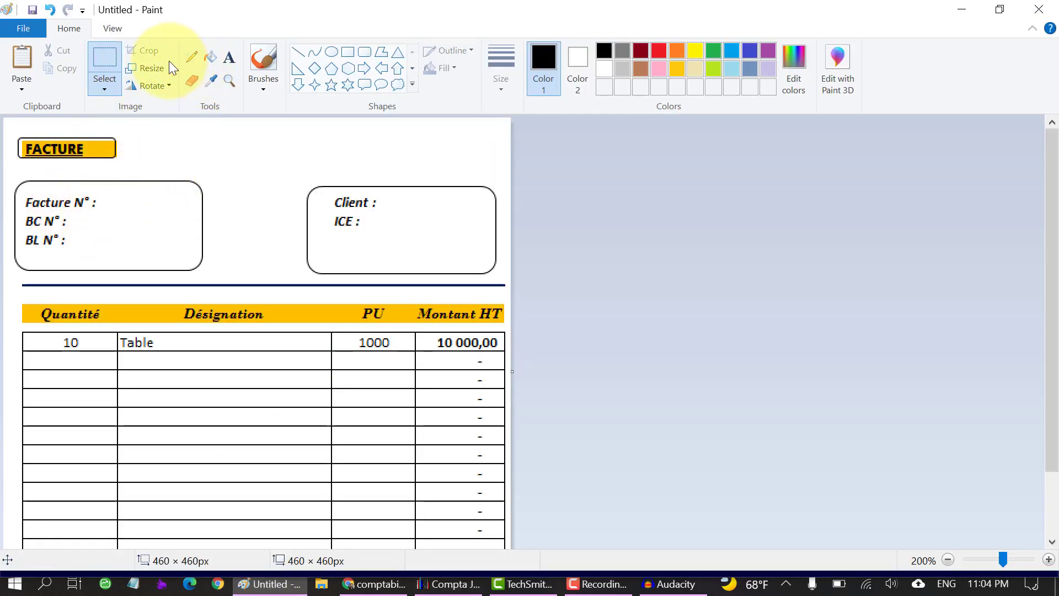
# Add the company name "Societe MR NAJI" as text beside the FACTURE heading of the invoice
pyautogui.click(228, 57)
pyautogui.click(128, 132)
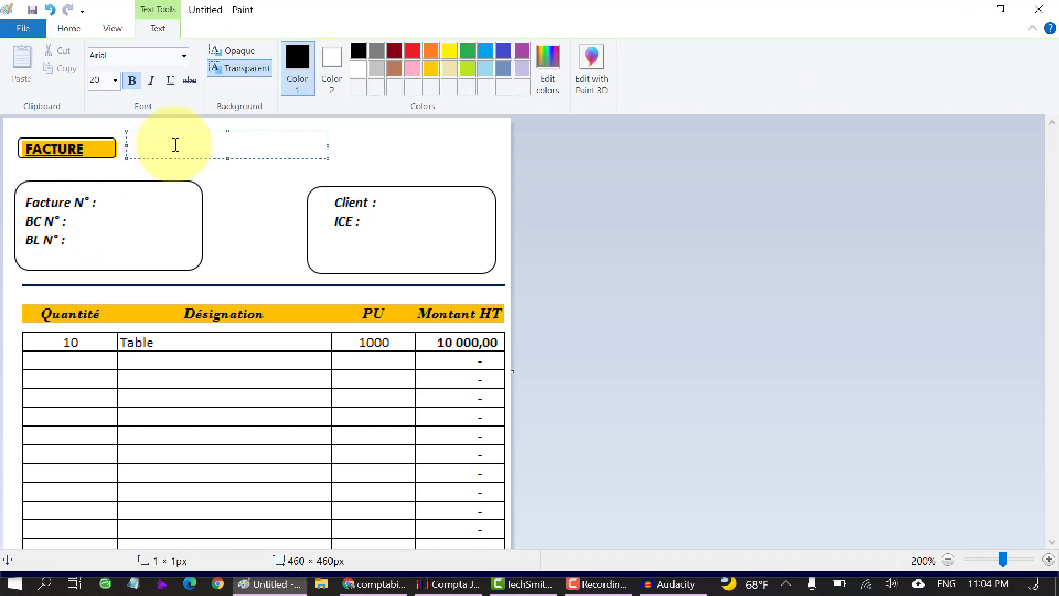
pyautogui.write('So')
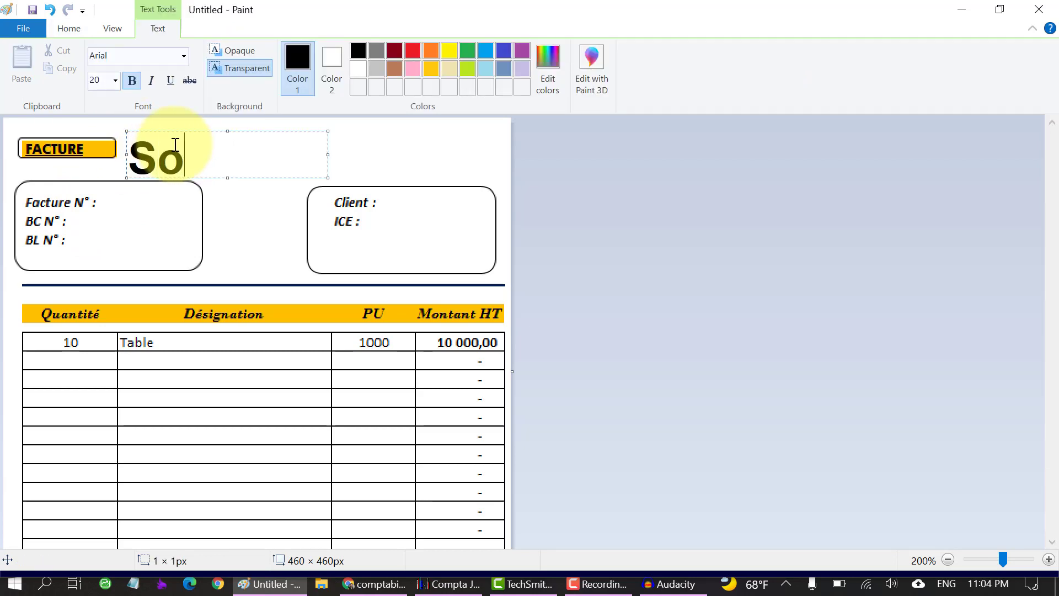
pyautogui.write('ciete')
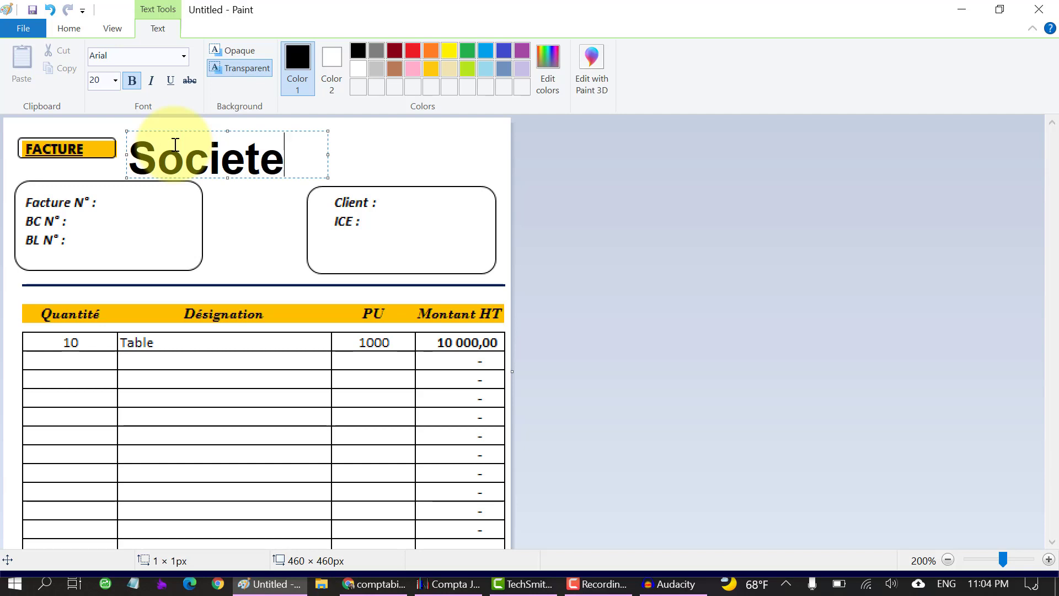
pyautogui.press('Return')
pyautogui.write('MR NAJI')
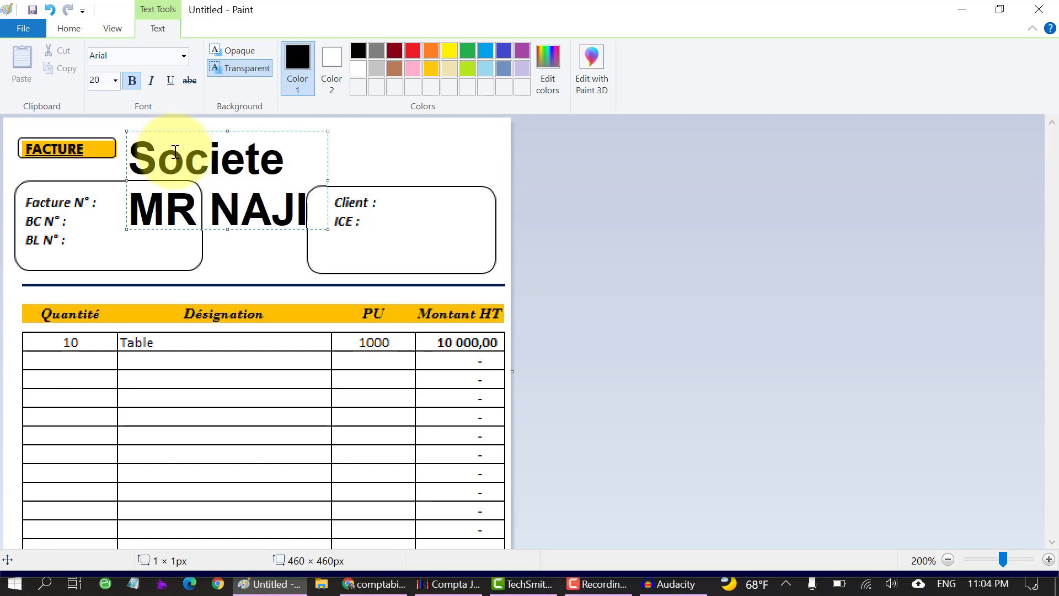
# Reduce the company name text to font size 10 so it fits on one line, and place it on the invoice
pyautogui.hotkey('ctrl', 'a')
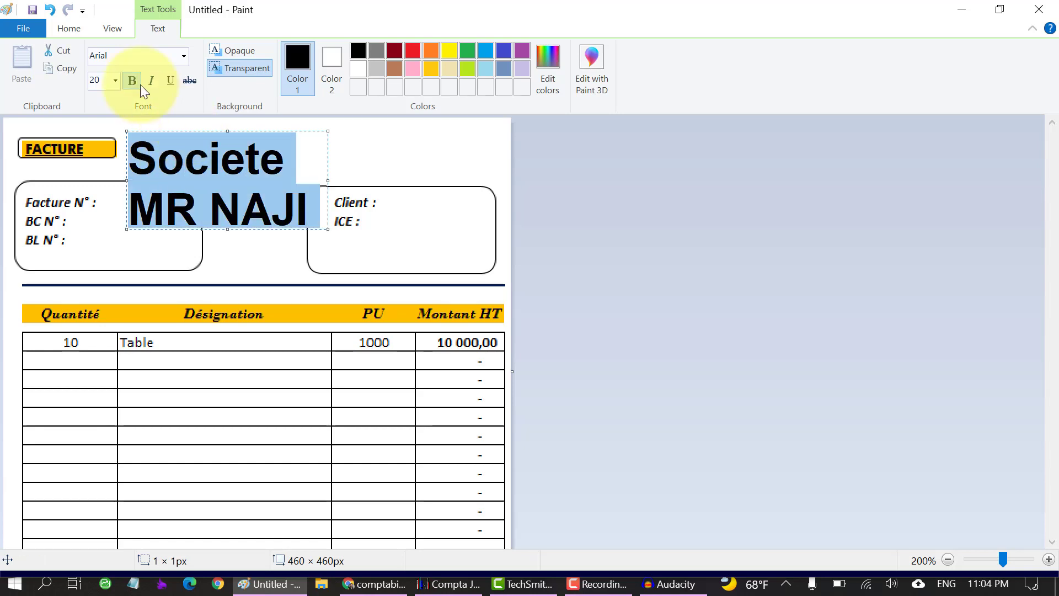
pyautogui.click(100, 85)
pyautogui.write('14')
pyautogui.press('Return')
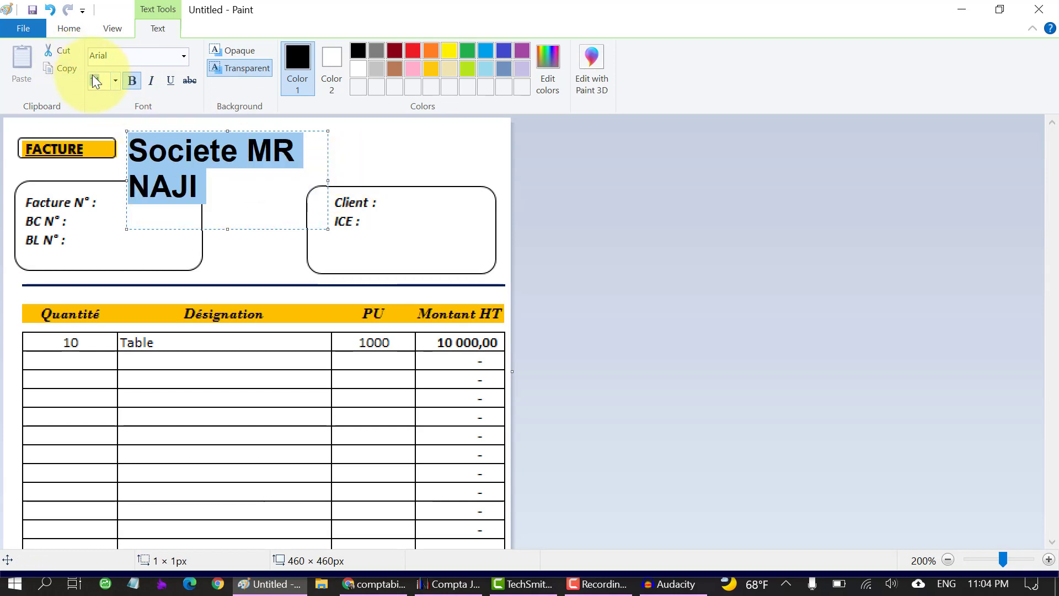
pyautogui.click(92, 77)
pyautogui.write('10')
pyautogui.press('Return')
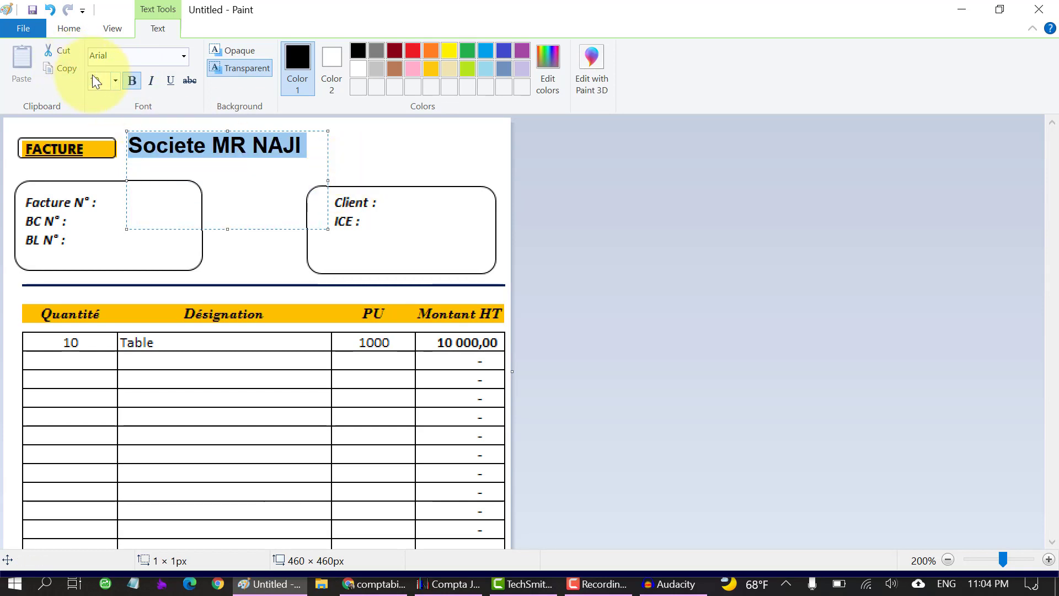
pyautogui.click(390, 168)
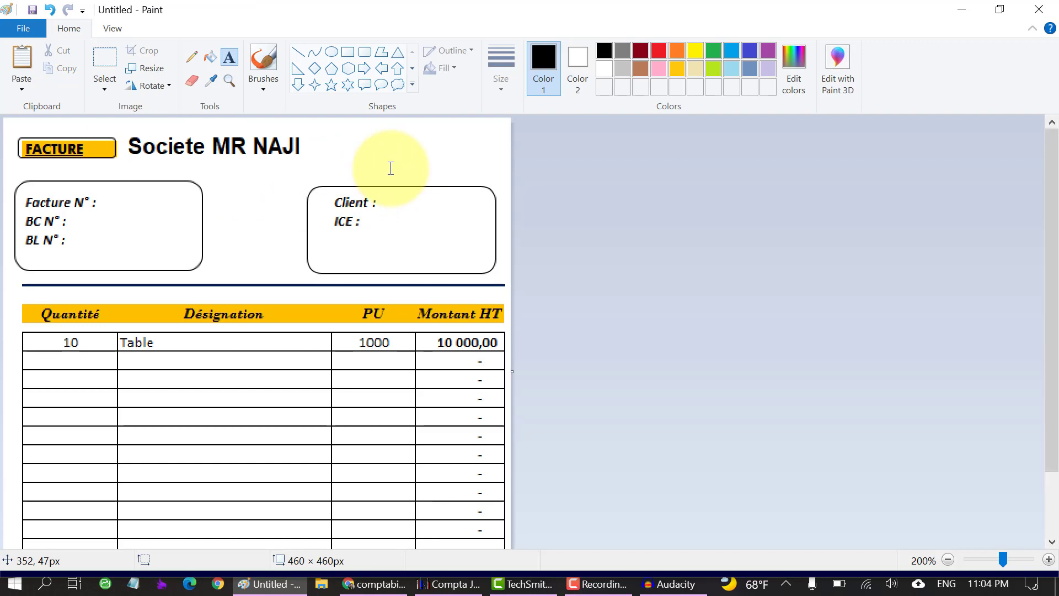
pyautogui.click(165, 144)
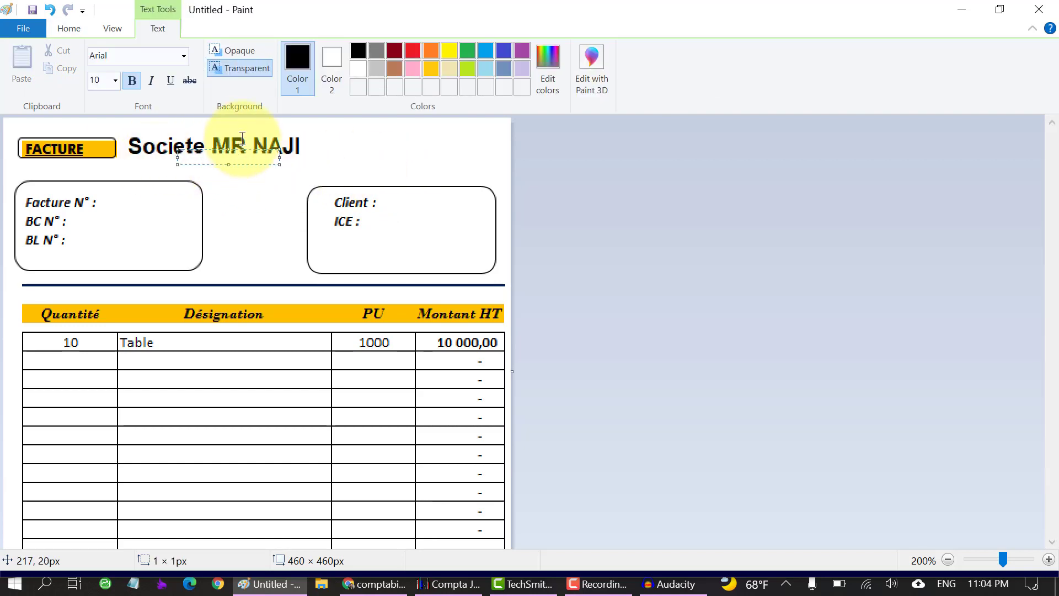
pyautogui.click(174, 130)
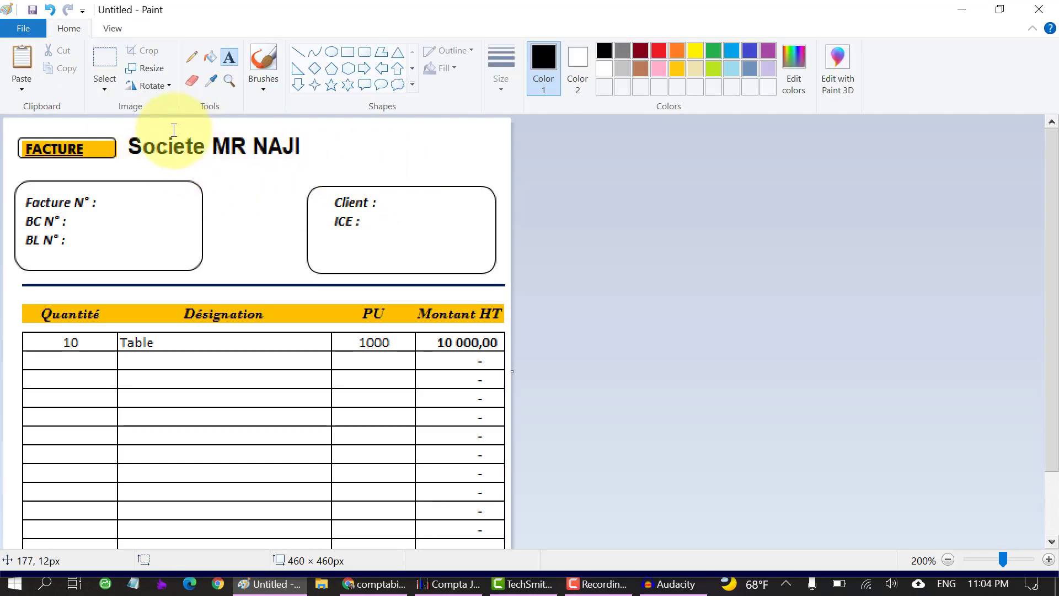
# Fill in the invoice number "A10" after "Facture N° :" and shrink its text to match the label
pyautogui.click(98, 203)
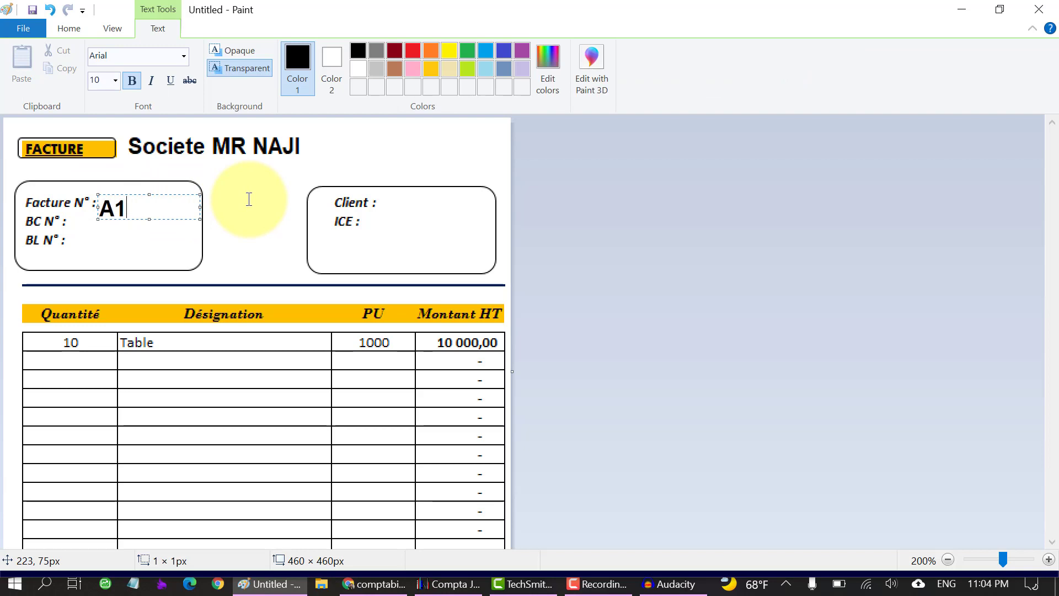
pyautogui.write('A10')
pyautogui.doubleClick(130, 208)
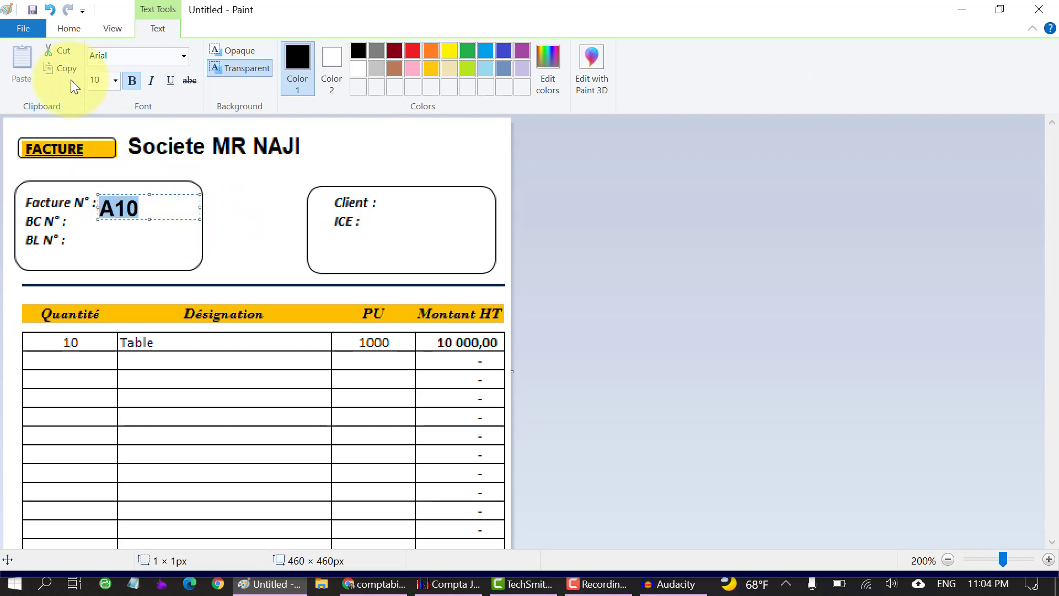
pyautogui.click(103, 81)
pyautogui.write('10')
pyautogui.press('Return')
pyautogui.click(109, 231)
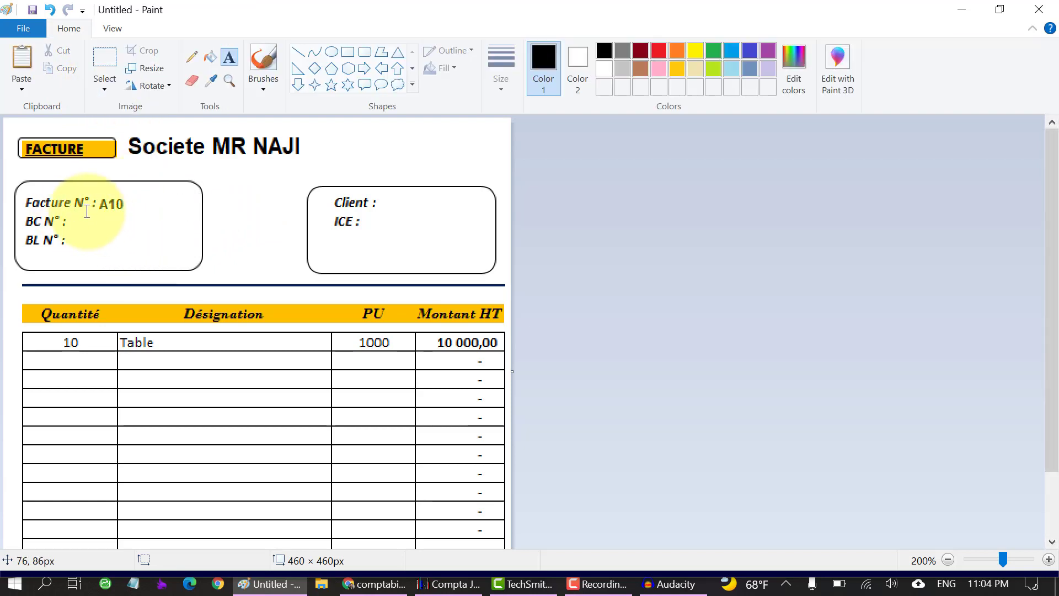
# Fill in the client SOMACOM and the client's ICE number beside their labels, keeping each on one line
pyautogui.click(380, 199)
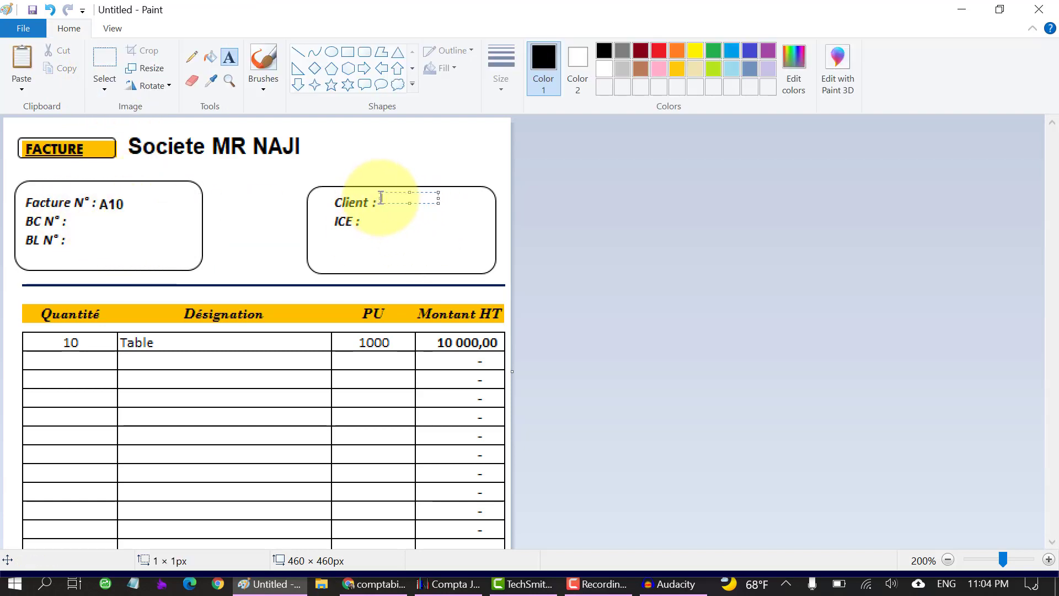
pyautogui.click(386, 204)
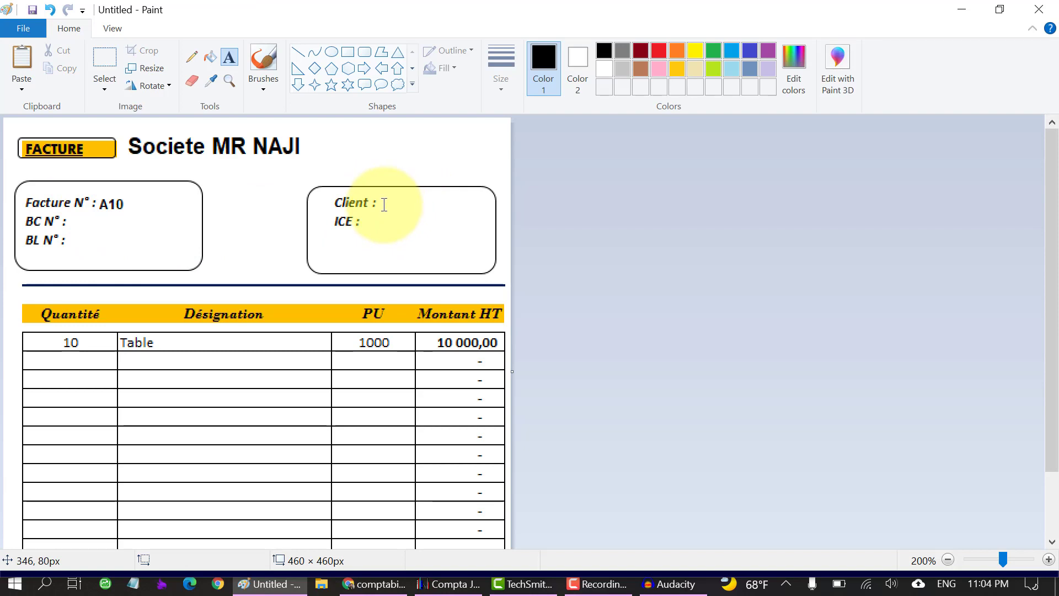
pyautogui.click(384, 203)
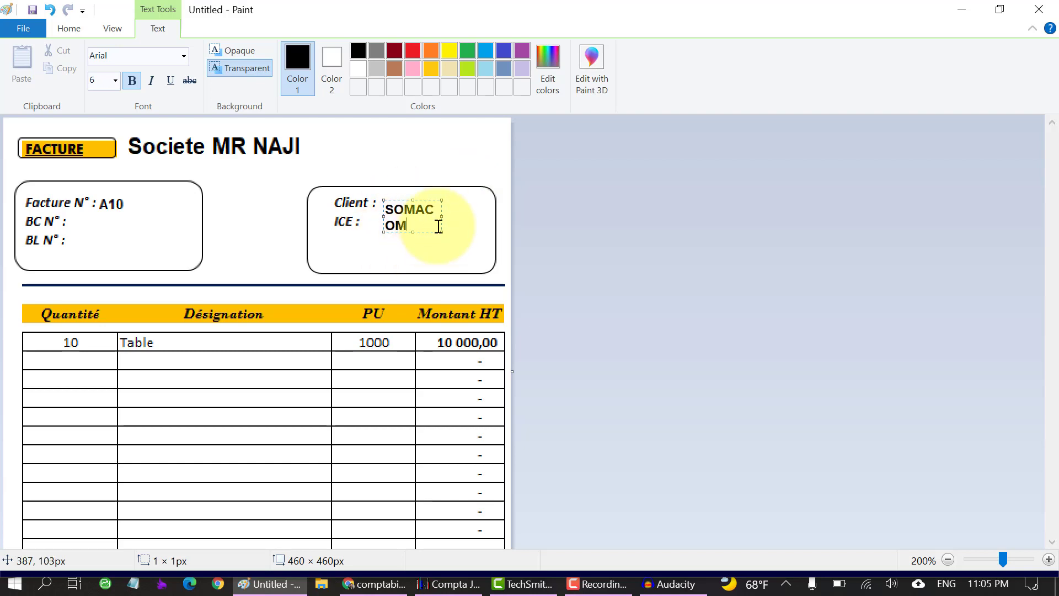
pyautogui.moveTo(441, 216); pyautogui.dragTo(435, 189)
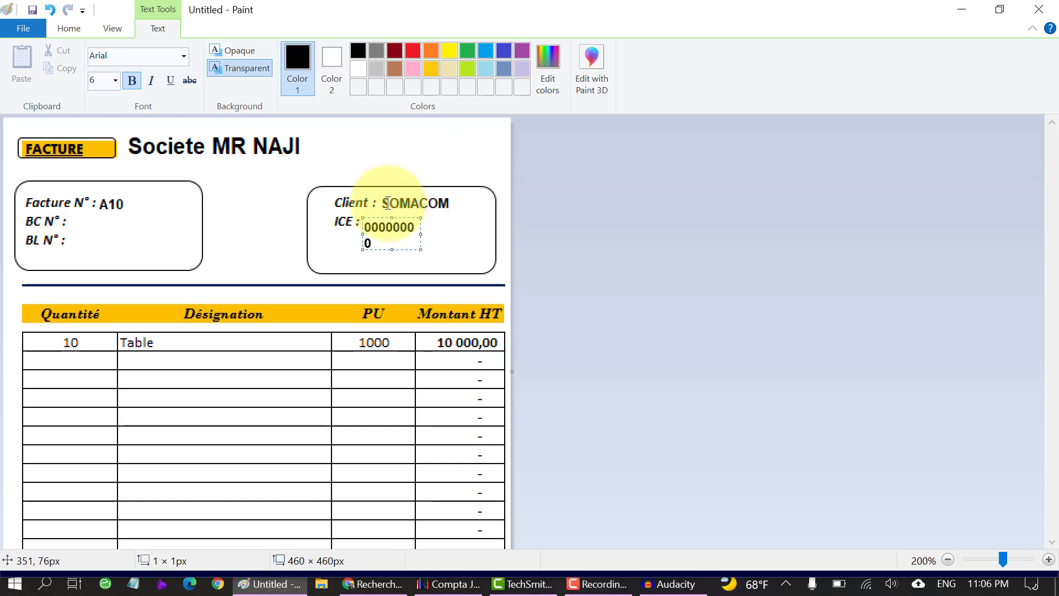
pyautogui.moveTo(423, 232); pyautogui.dragTo(425, 211)
pyautogui.click(414, 182)
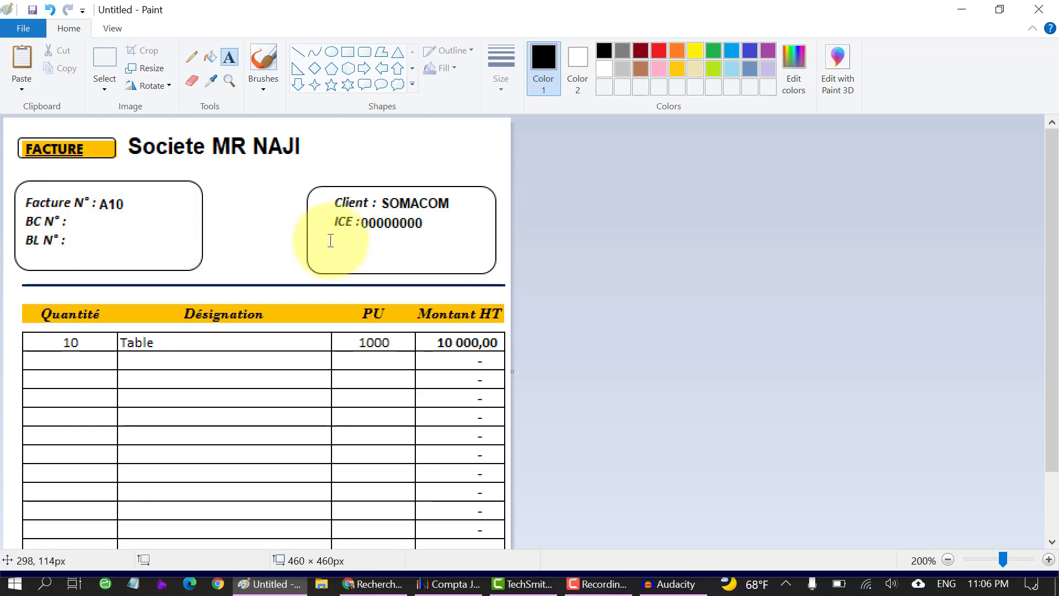
# Add a one-line "CHQ:" entry with the cheque number below the ICE line in the client box
pyautogui.moveTo(334, 237); pyautogui.dragTo(391, 238)
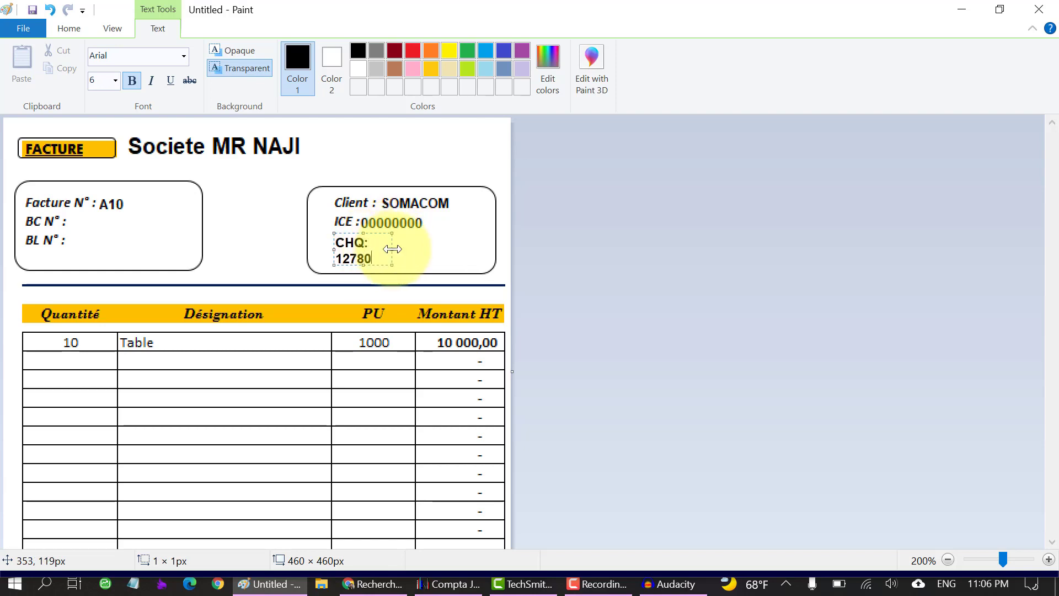
pyautogui.moveTo(391, 250); pyautogui.dragTo(433, 249)
pyautogui.click(359, 203)
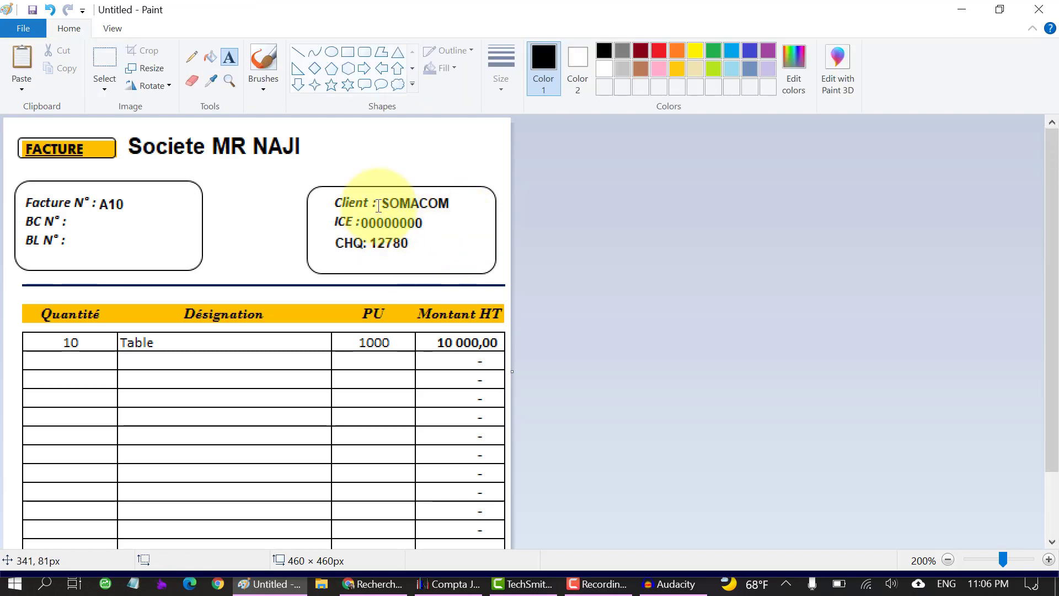
pyautogui.scroll(-2, 353, 207)
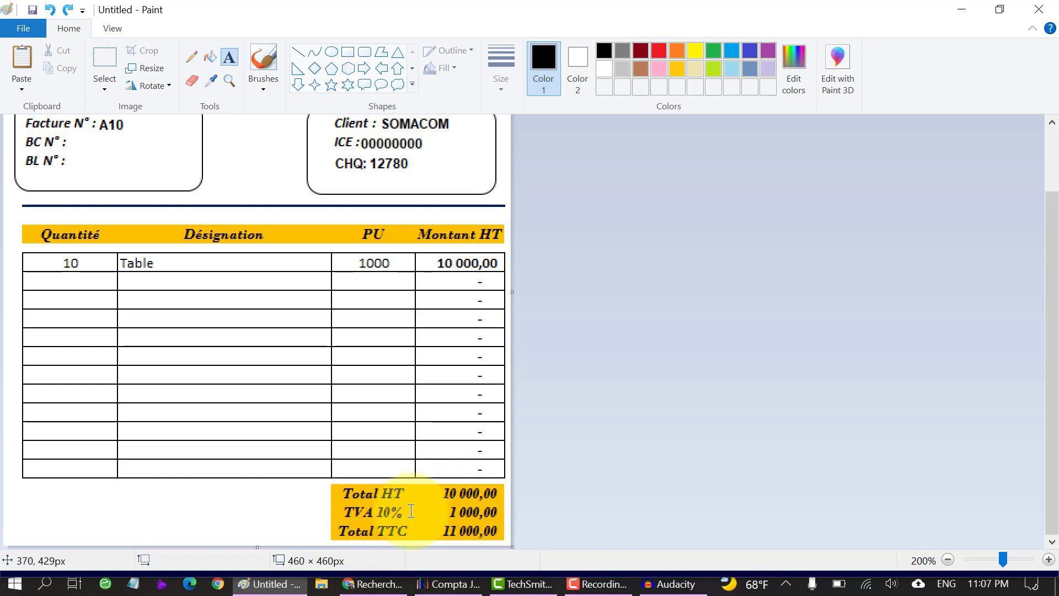
pyautogui.click(429, 453)
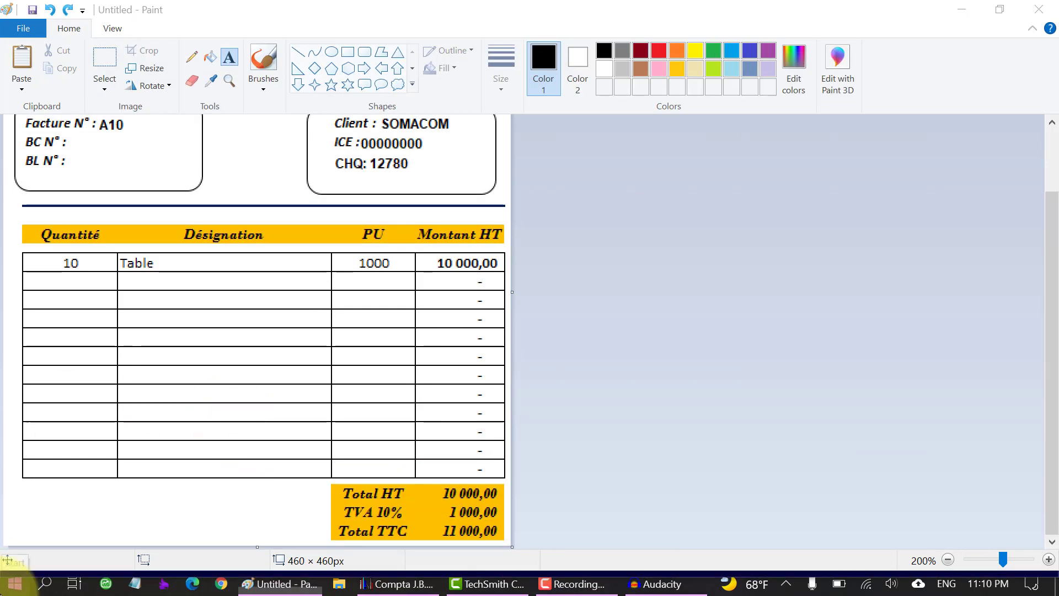
# Start Word and create a blank document
pyautogui.click(14, 580)
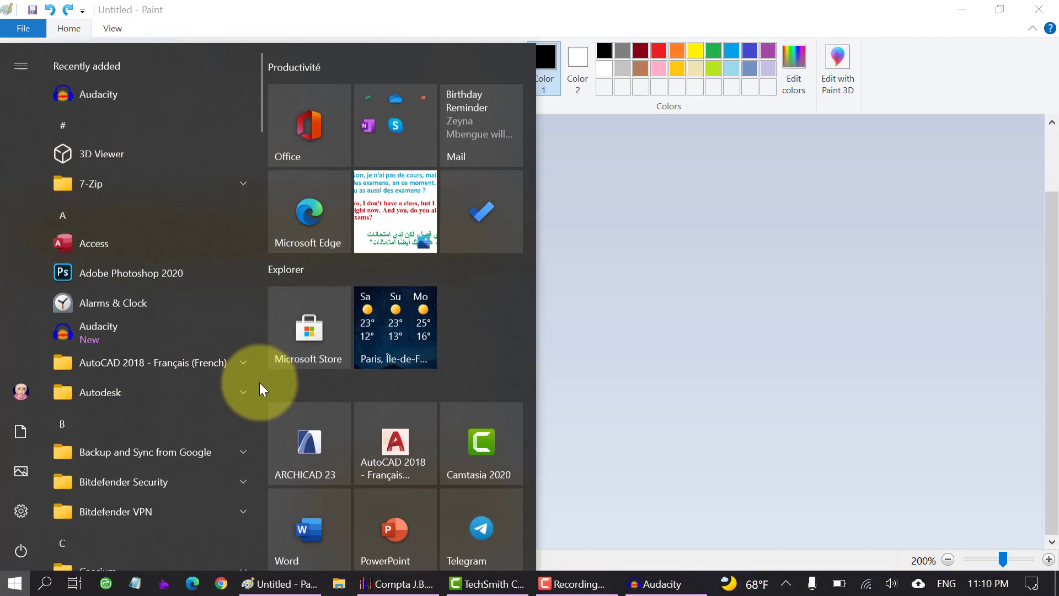
pyautogui.click(315, 521)
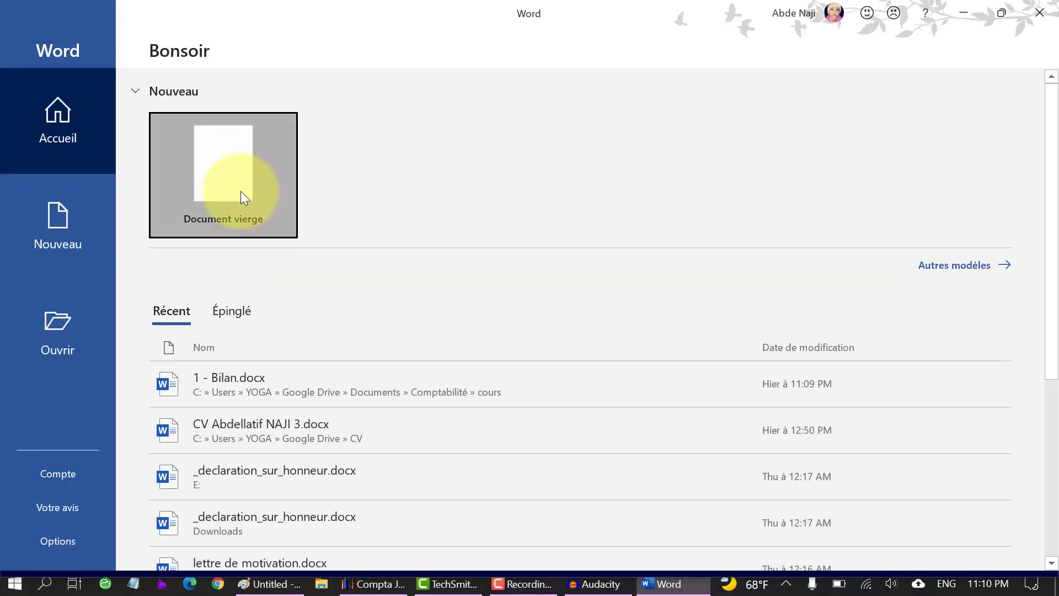
pyautogui.click(241, 193)
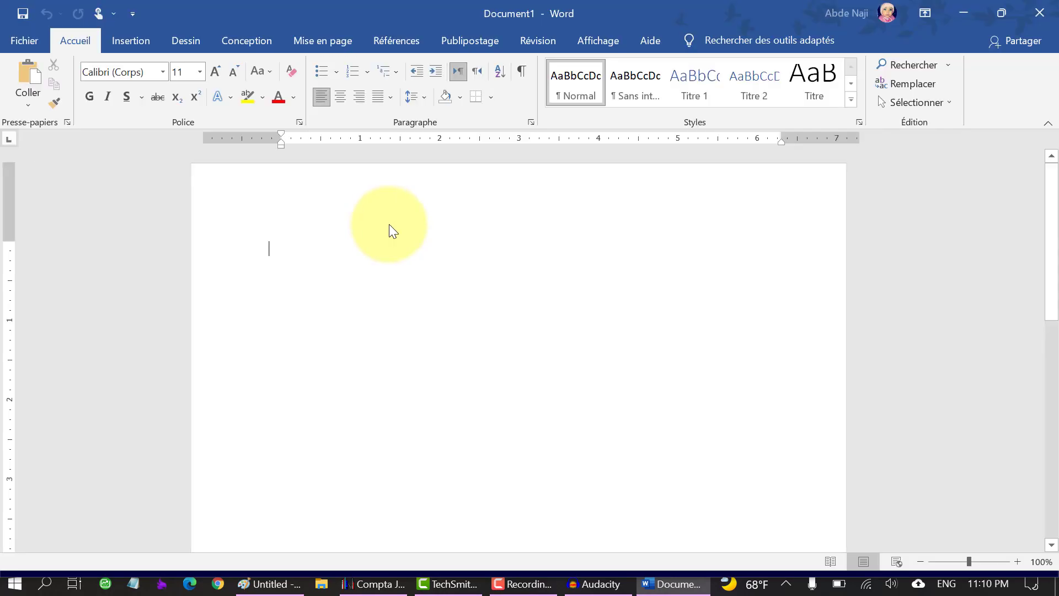
# Insert a table with four columns and two rows at the start of the blank document
pyautogui.click(1016, 561)
pyautogui.click(1016, 561)
pyautogui.click(1016, 561)
pyautogui.click(1016, 562)
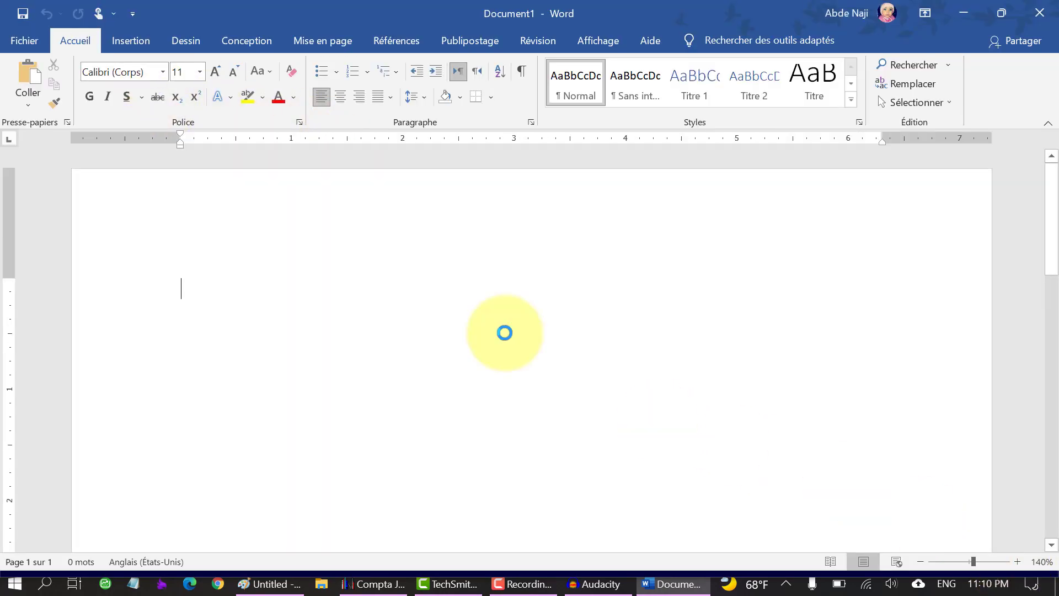
pyautogui.click(122, 37)
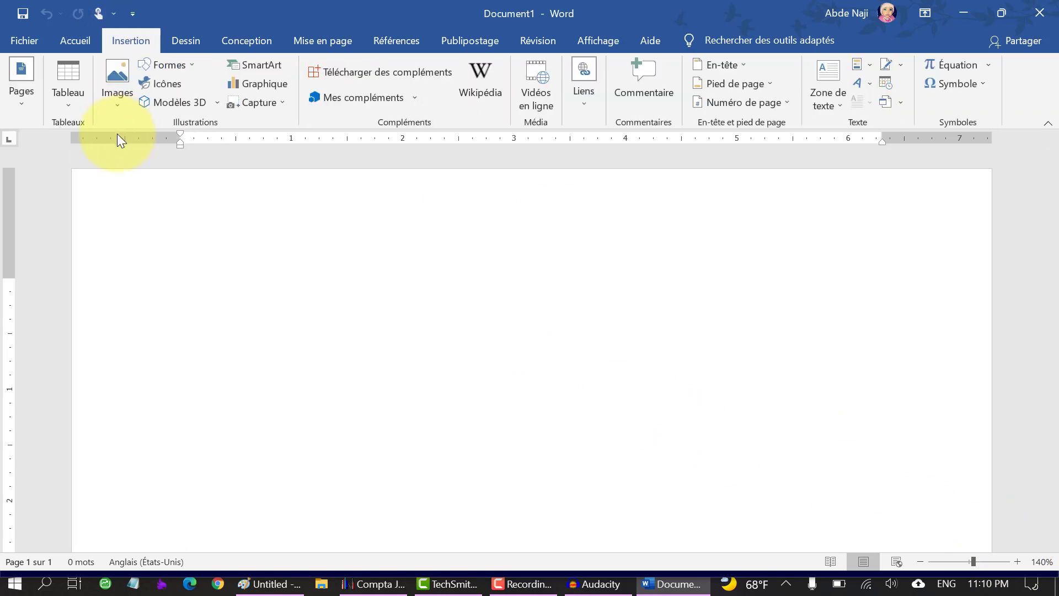
pyautogui.click(76, 108)
pyautogui.click(107, 160)
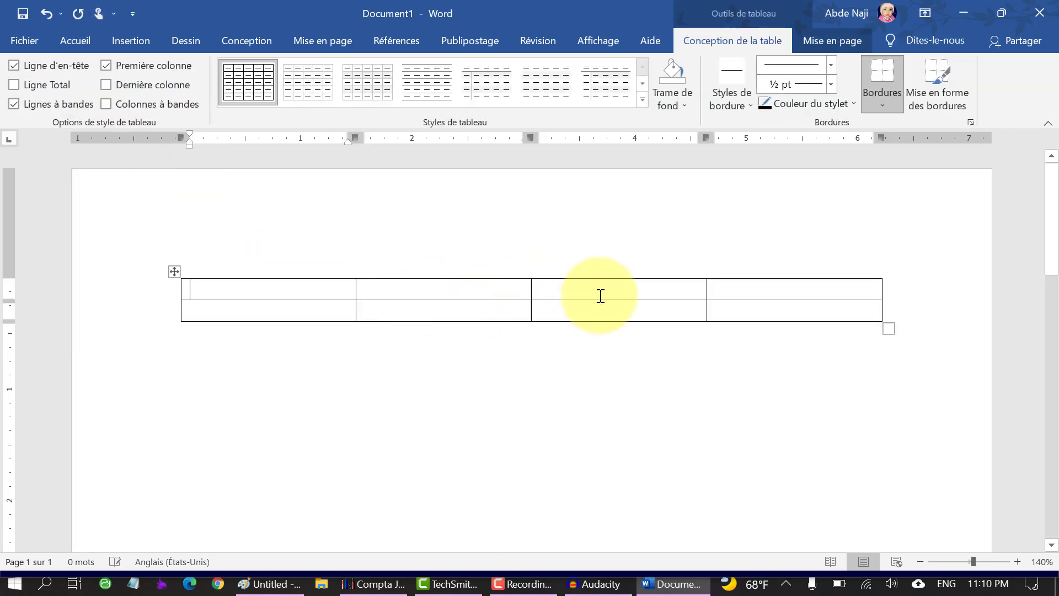
# Enter the table headers "Compte" in the first column, "Debit" in the third and "Credit" in the fourth, and dismiss the licence notice
pyautogui.click(603, 289)
pyautogui.write('Debit')
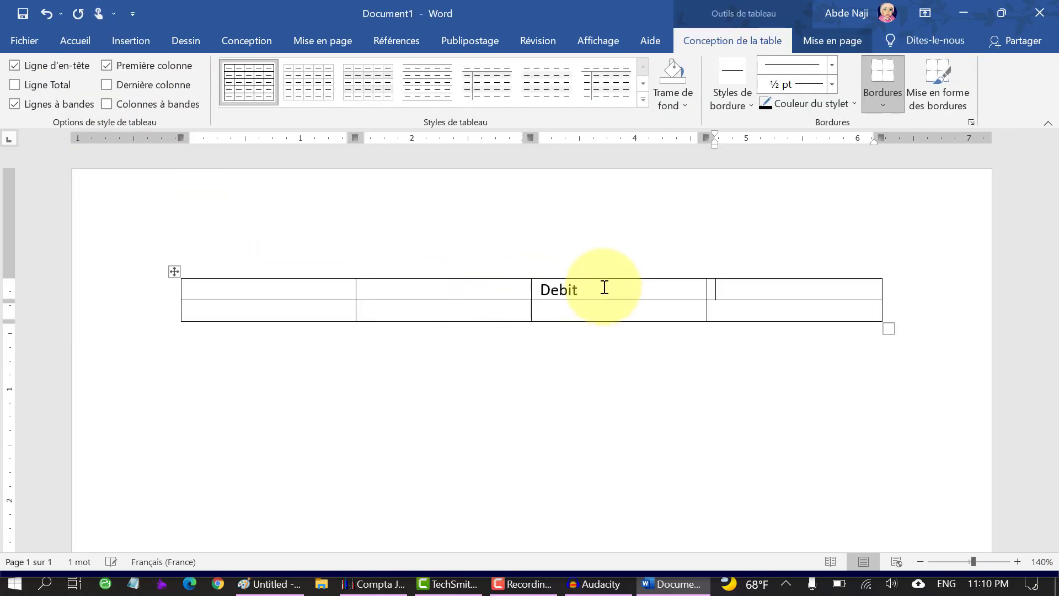
pyautogui.click(329, 285)
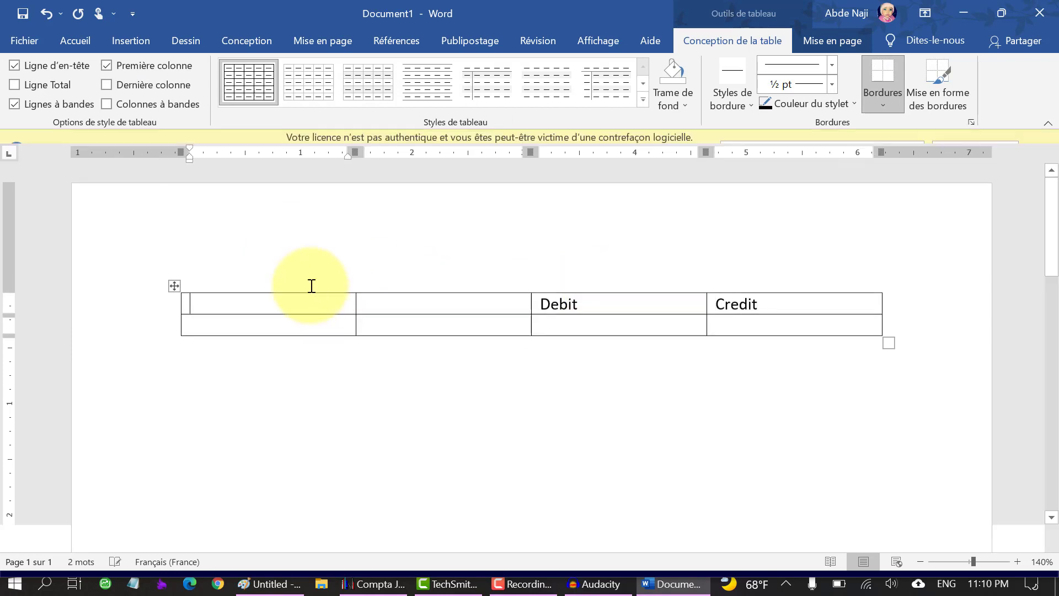
pyautogui.write('Compte')
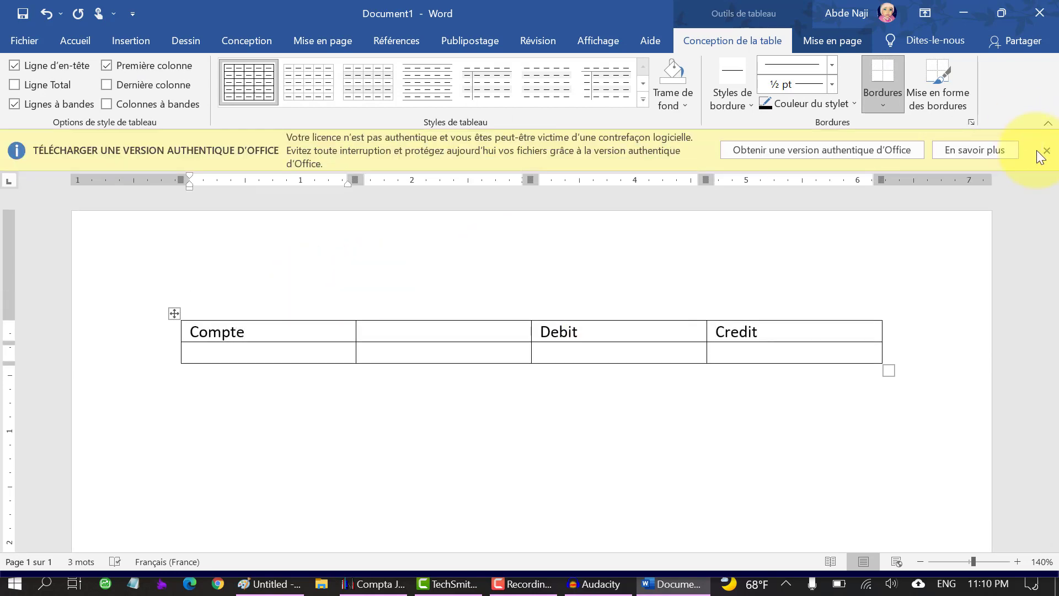
pyautogui.click(1046, 150)
# Make the table's header row bold
pyautogui.moveTo(735, 291); pyautogui.dragTo(308, 287)
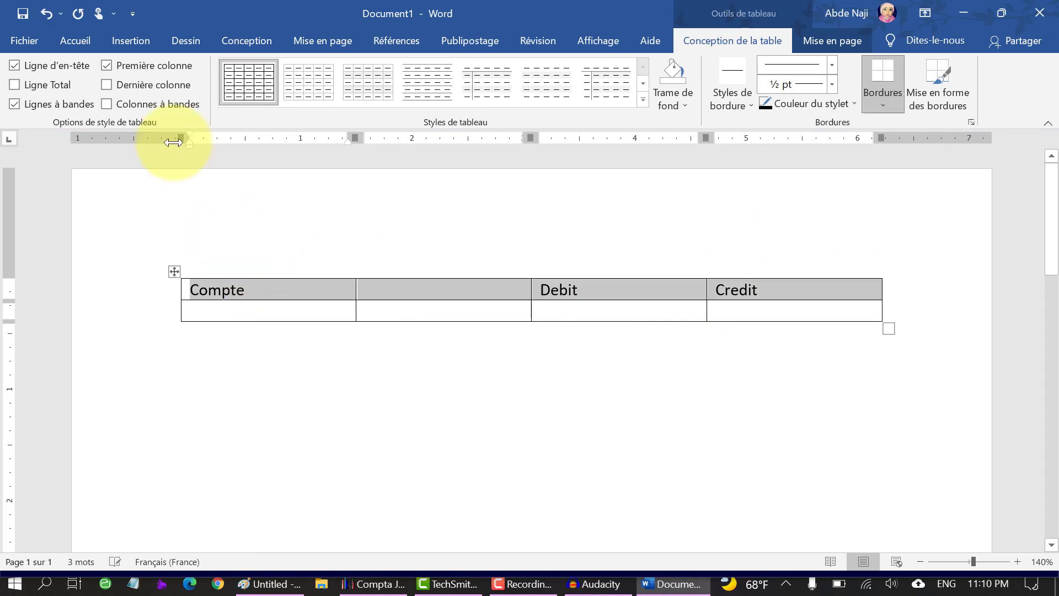
pyautogui.click(75, 41)
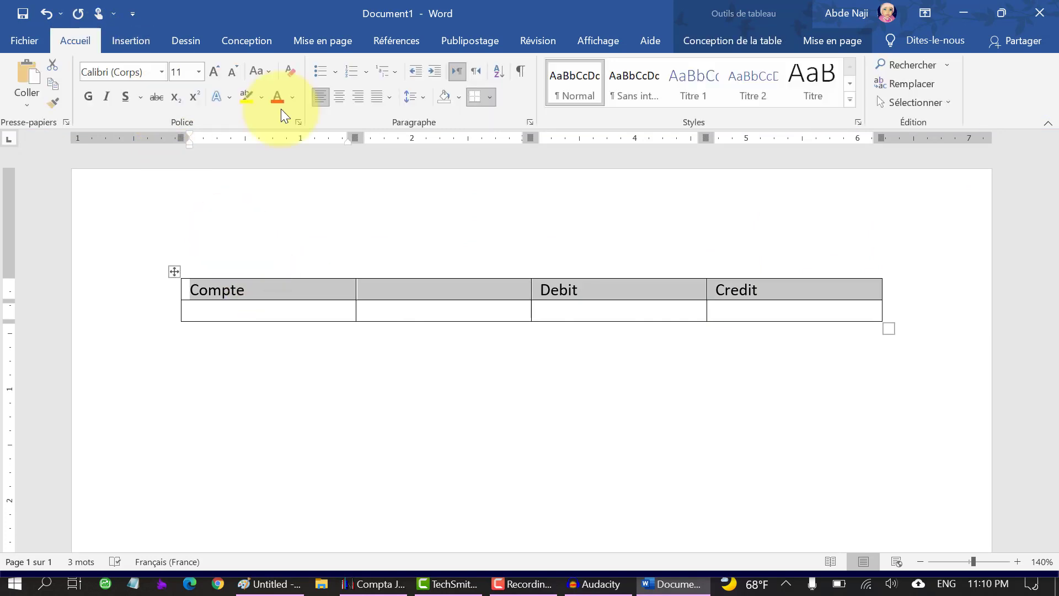
pyautogui.click(83, 101)
# Enter account 7111 under Compte and widen the untitled second column, narrowing the Debit and Credit columns
pyautogui.click(294, 311)
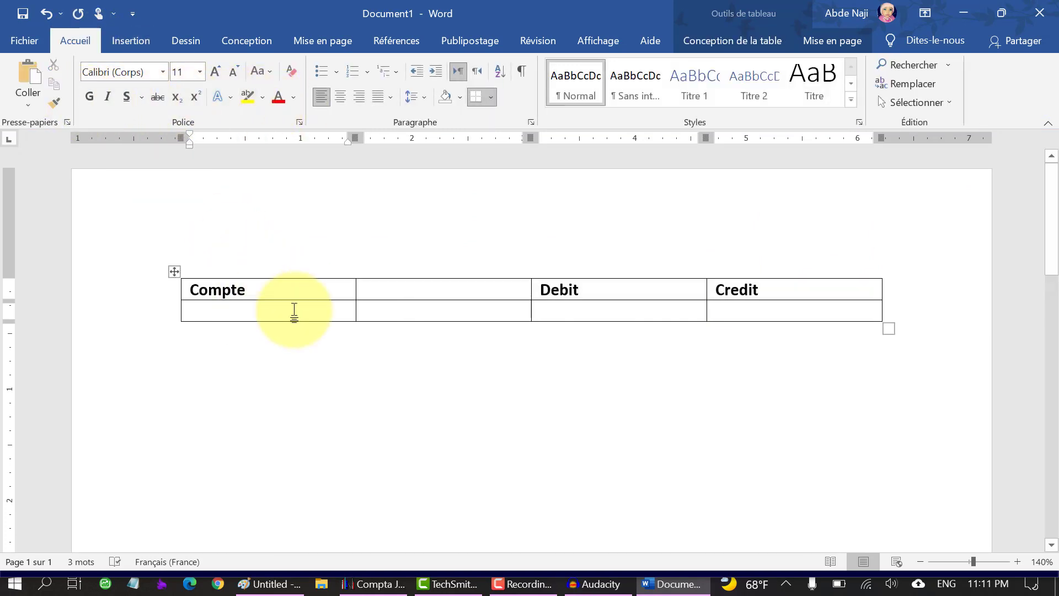
pyautogui.write('7111')
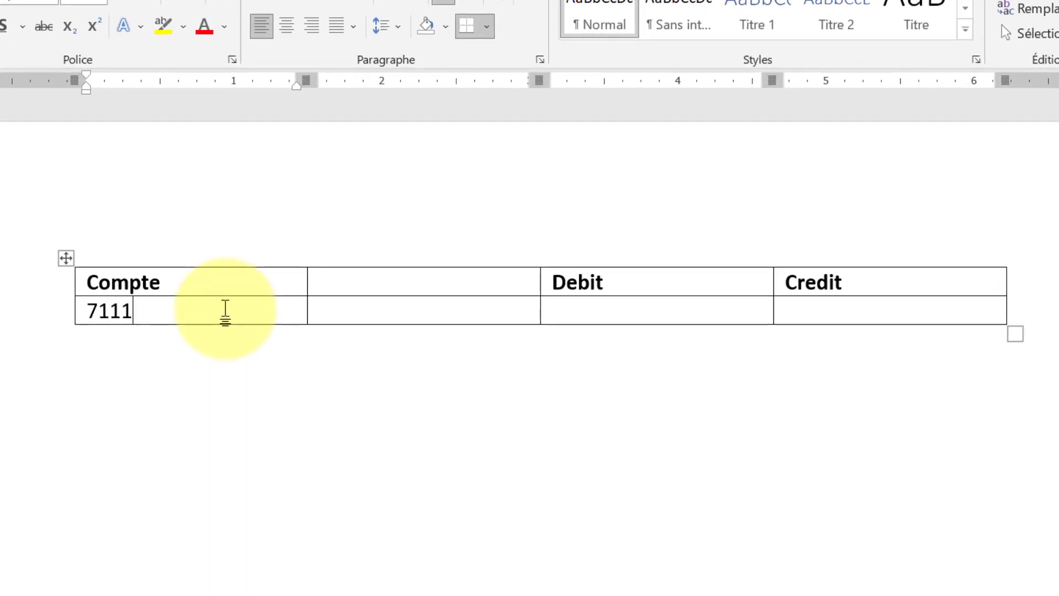
pyautogui.click(438, 315)
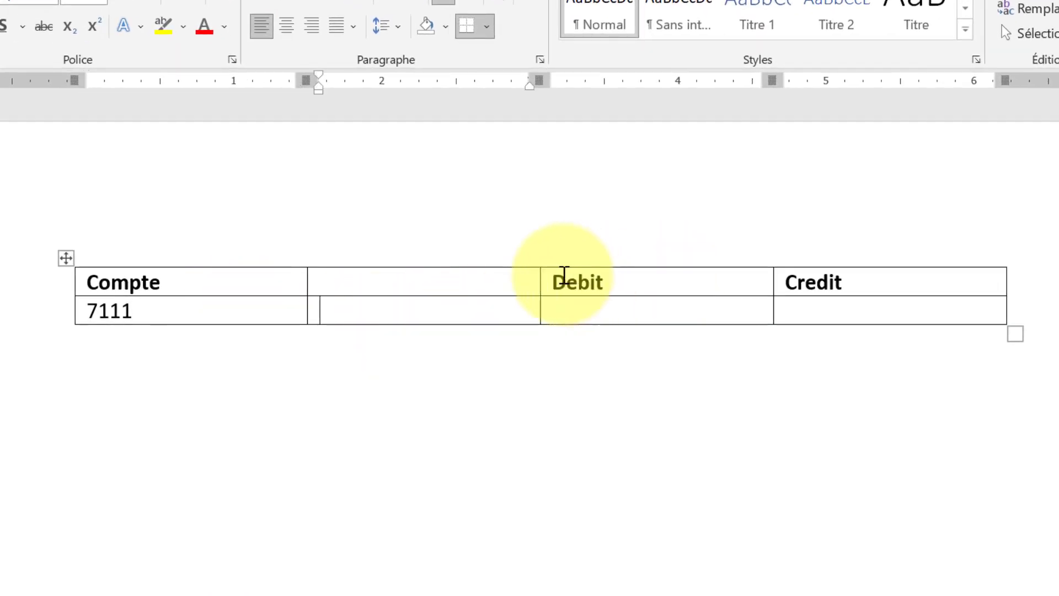
pyautogui.moveTo(540, 276); pyautogui.dragTo(685, 281)
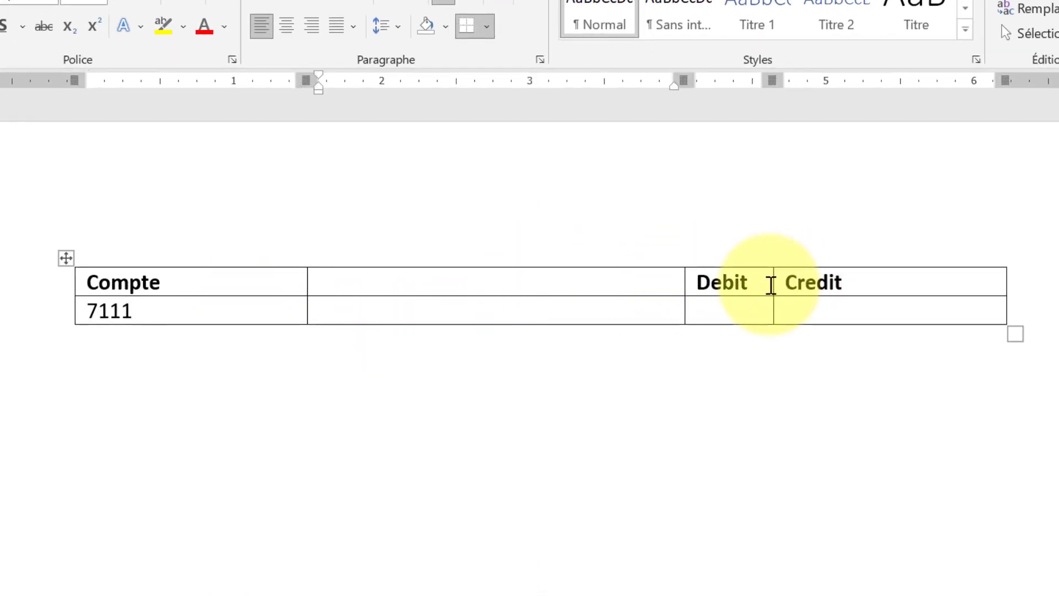
pyautogui.moveTo(772, 286); pyautogui.dragTo(879, 284)
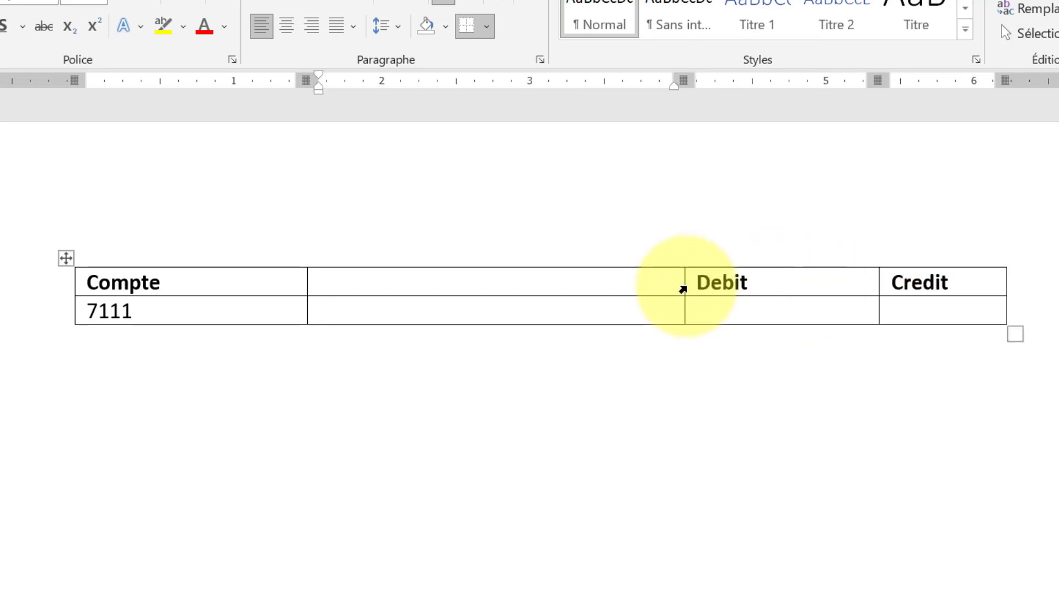
pyautogui.click(682, 288)
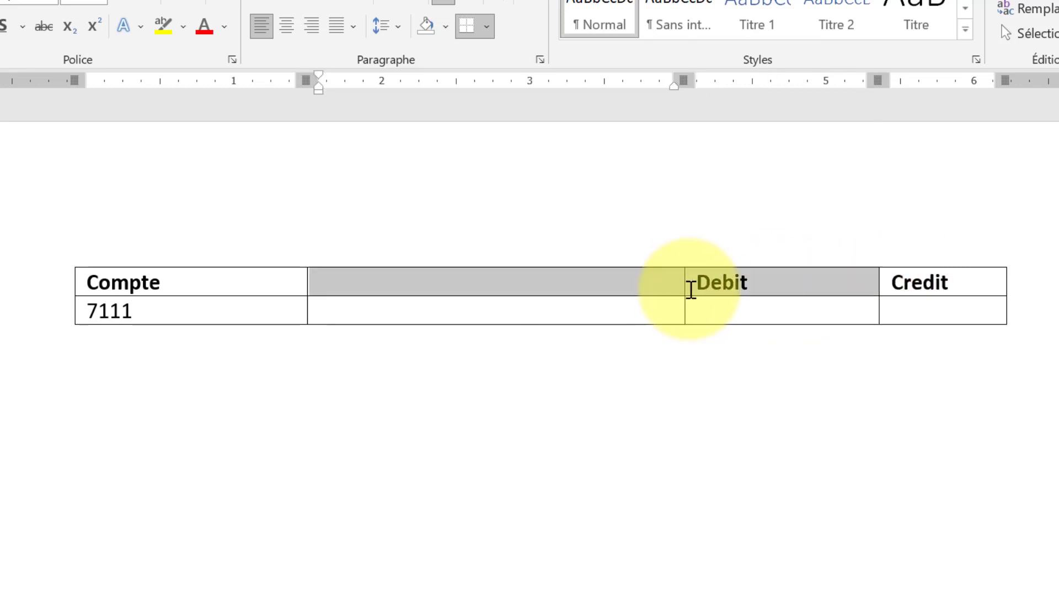
pyautogui.click(684, 288)
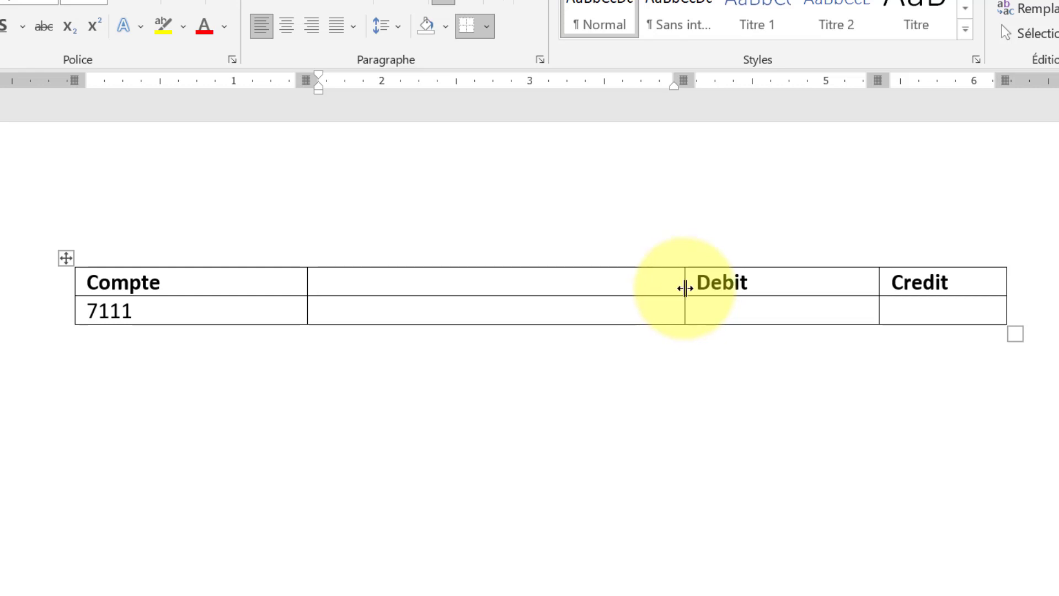
pyautogui.moveTo(685, 283); pyautogui.dragTo(768, 283)
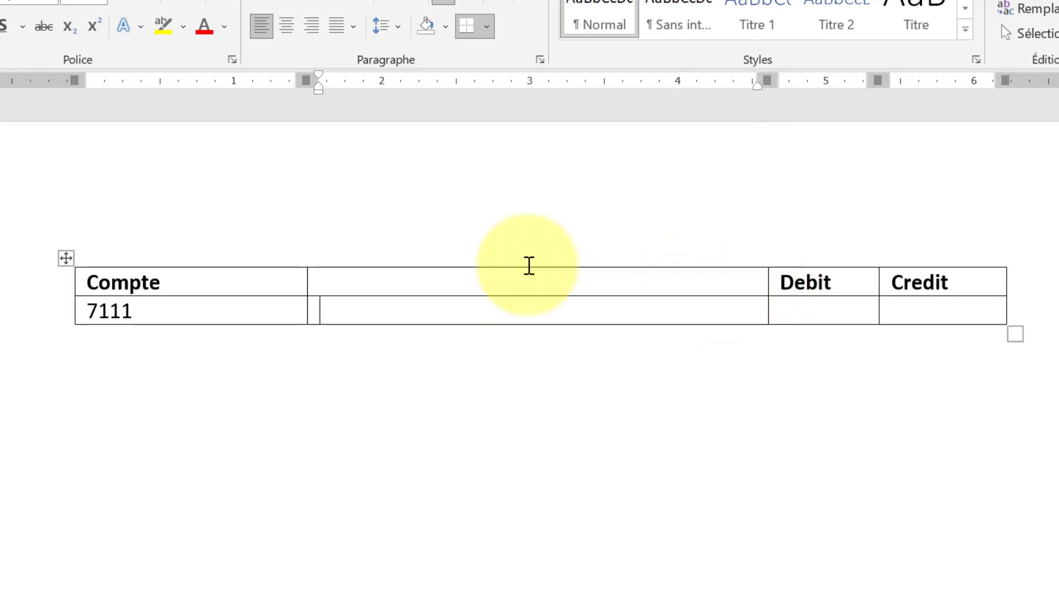
# Add the right-aligned description "Vente m/ses" for account 7111 with a credit of 10 000
pyautogui.click(312, 28)
pyautogui.write('Ve')
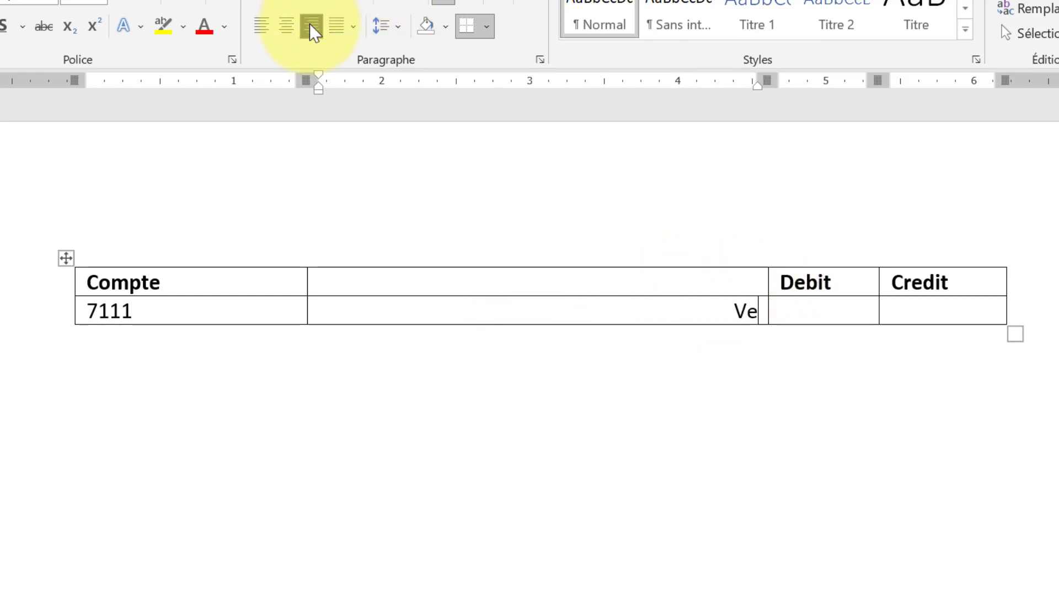
pyautogui.write('nte m/ses')
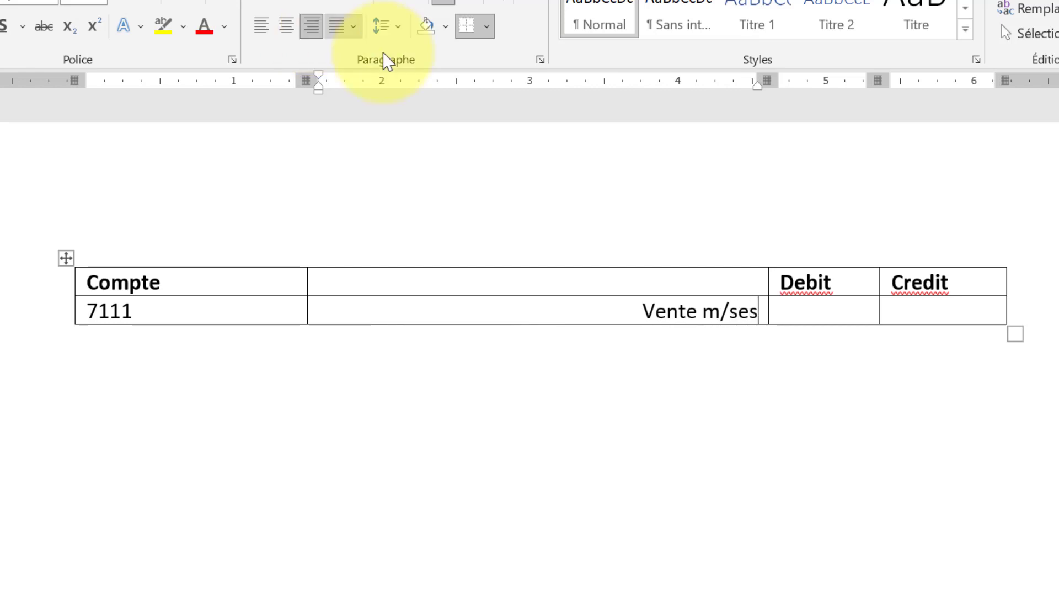
pyautogui.click(913, 311)
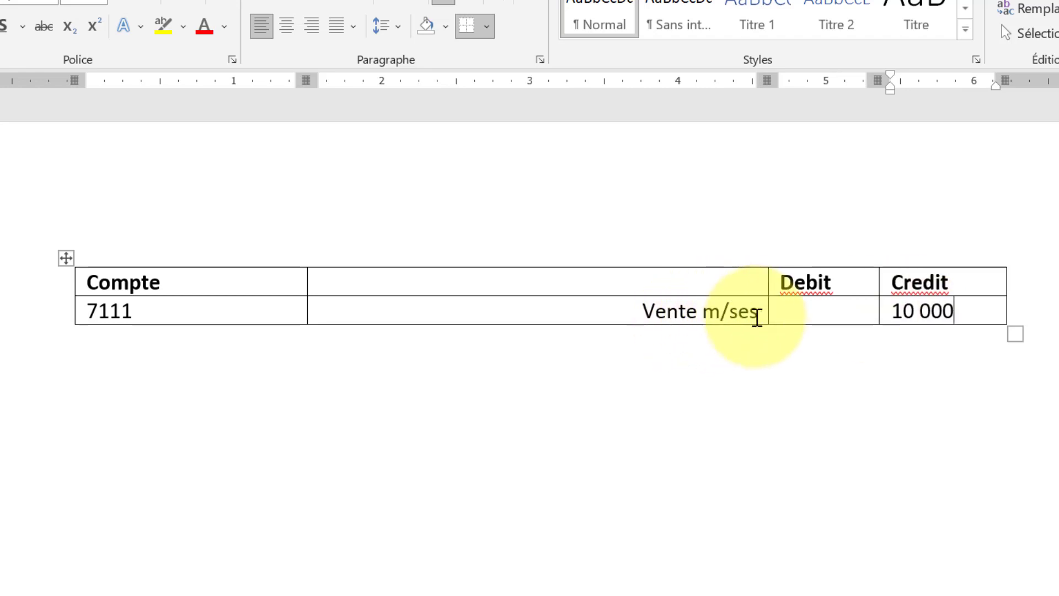
# Add a second entry line "Etat TVA Facture 20%" with account 4455 and a credit of 2 000
pyautogui.click(763, 314)
pyautogui.press('Return')
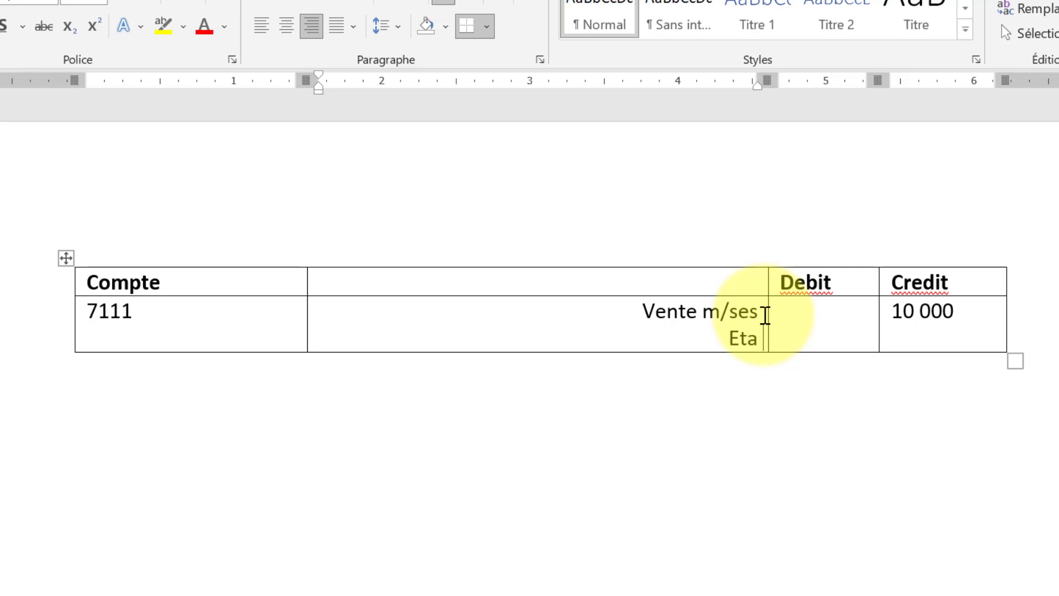
pyautogui.write('TVA')
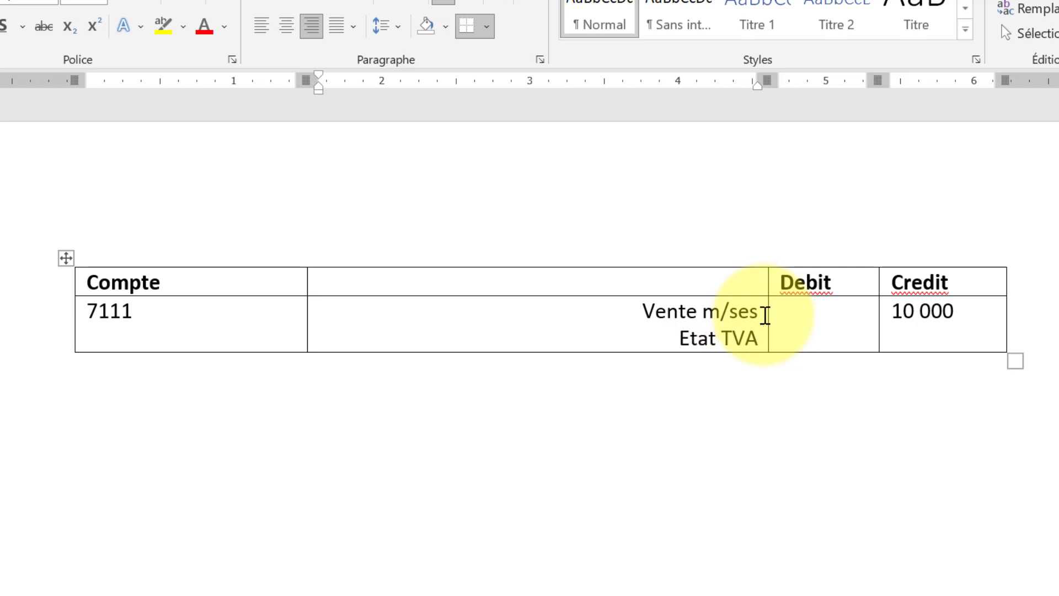
pyautogui.write(' Facture')
pyautogui.click(1014, 313)
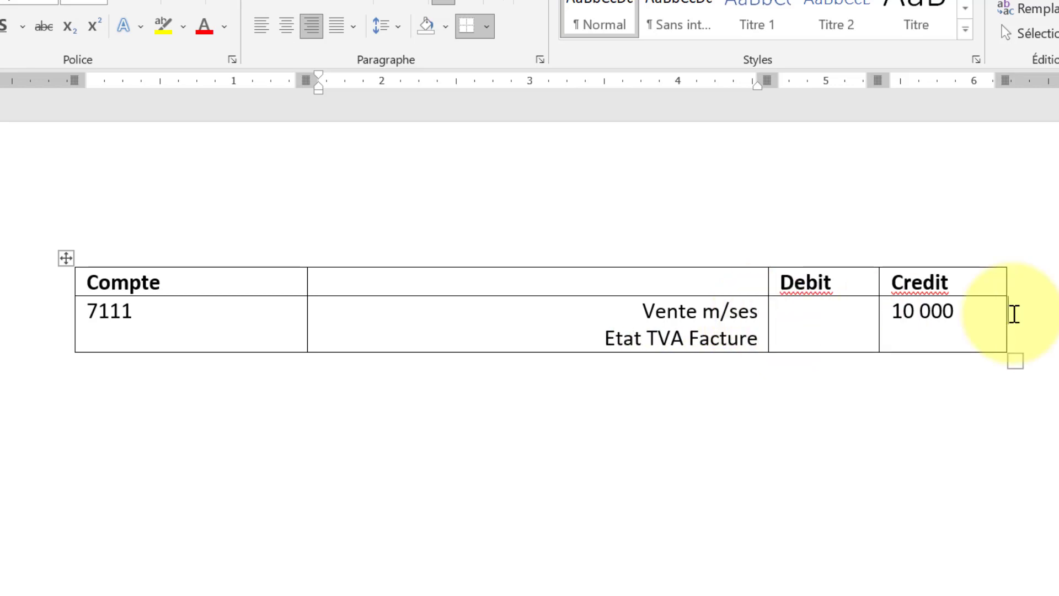
pyautogui.click(953, 313)
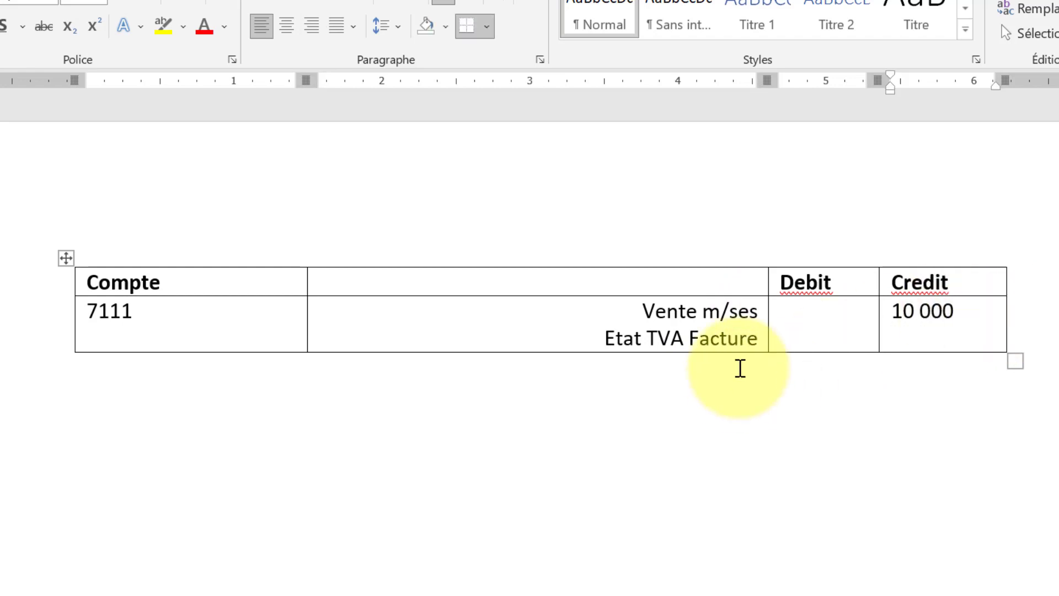
pyautogui.click(759, 348)
pyautogui.write('20%')
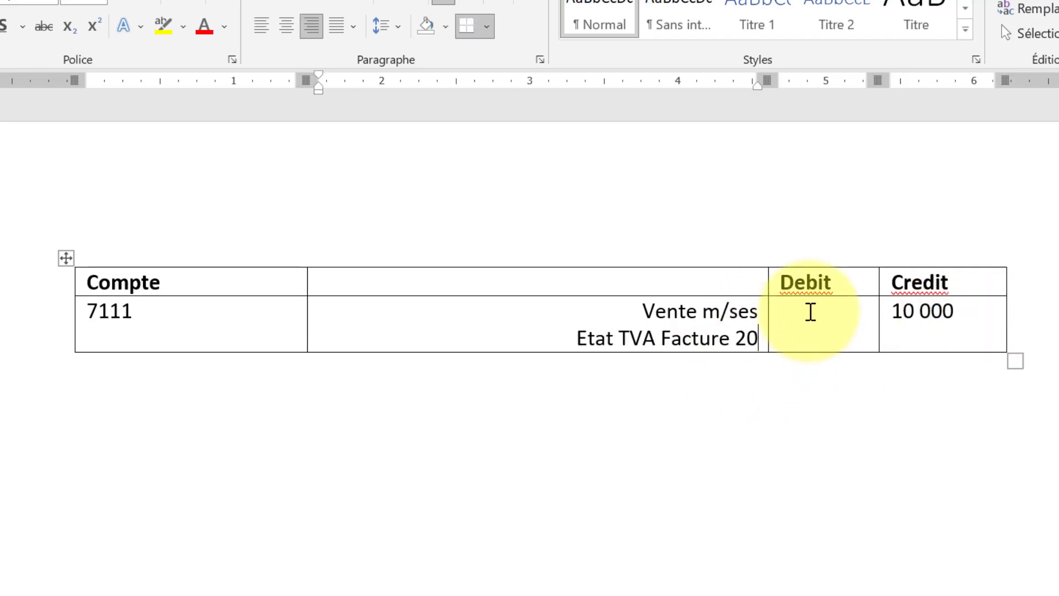
pyautogui.click(928, 339)
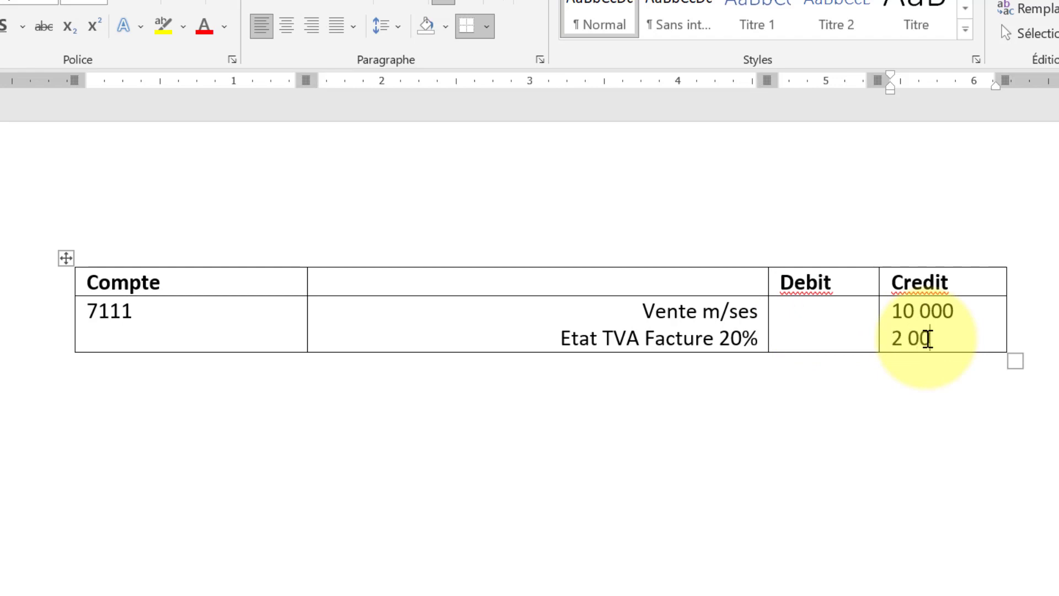
pyautogui.click(168, 332)
pyautogui.write('4455')
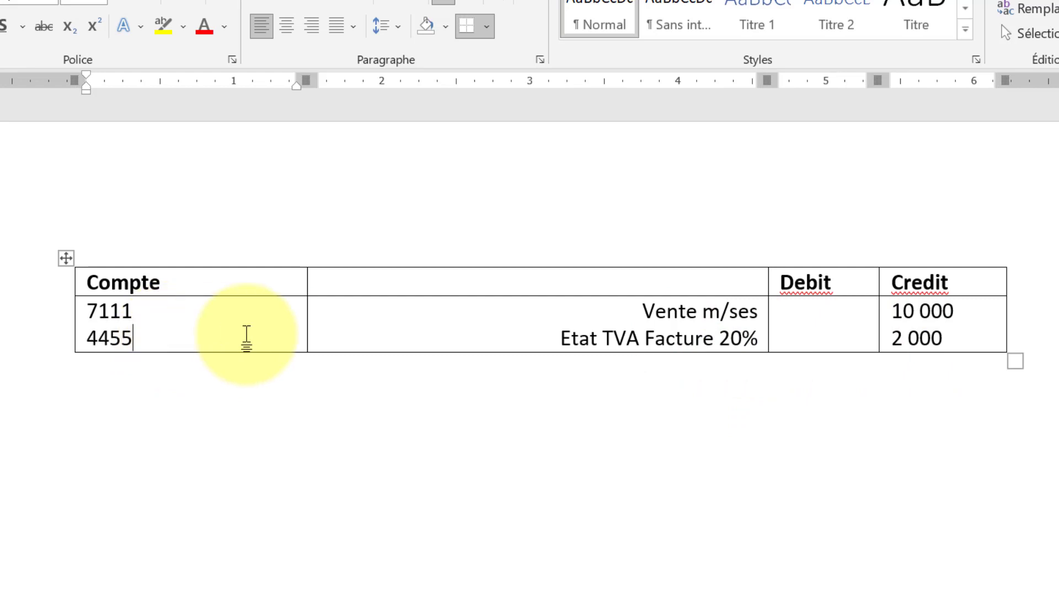
# Add a left-aligned "Banque CHQ" line with the cheque number checked against the invoice in Paint, account 5141 and a debit of 12 000
pyautogui.press('Return')
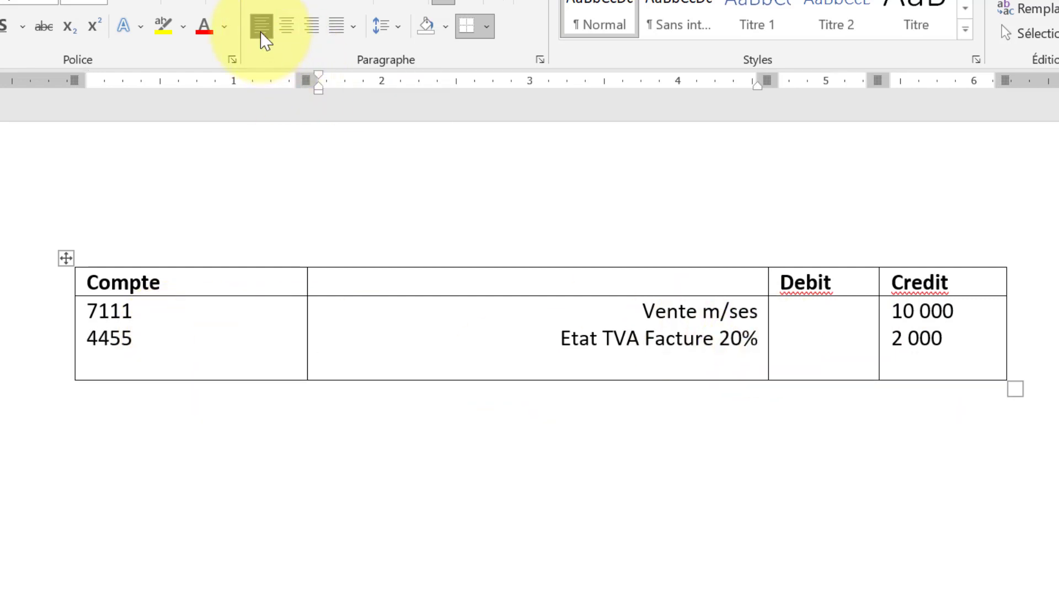
pyautogui.write('Banque CHQ 12480')
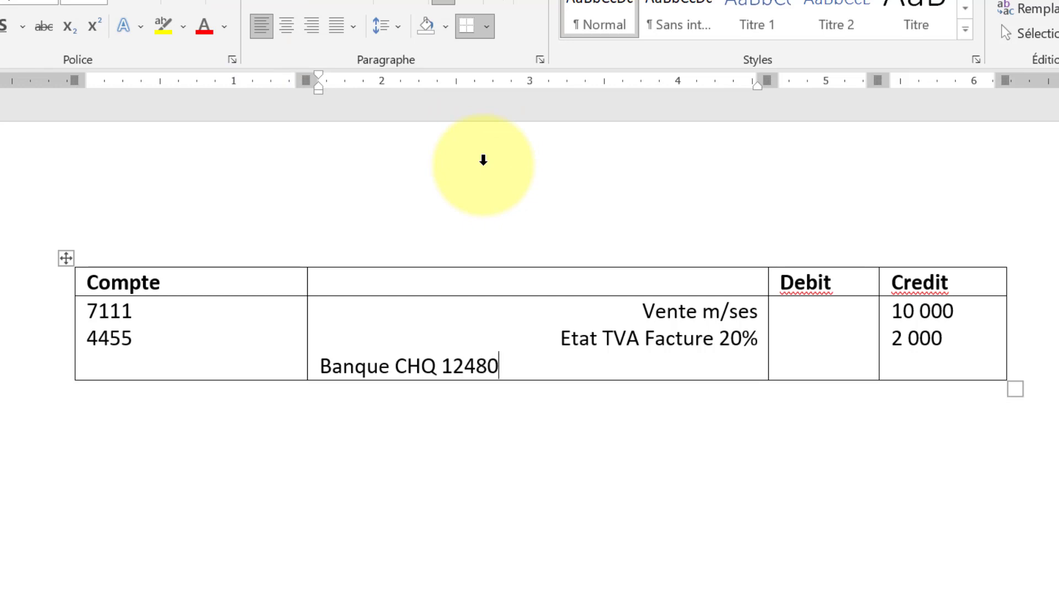
pyautogui.hotkey('alt', 'Tab')
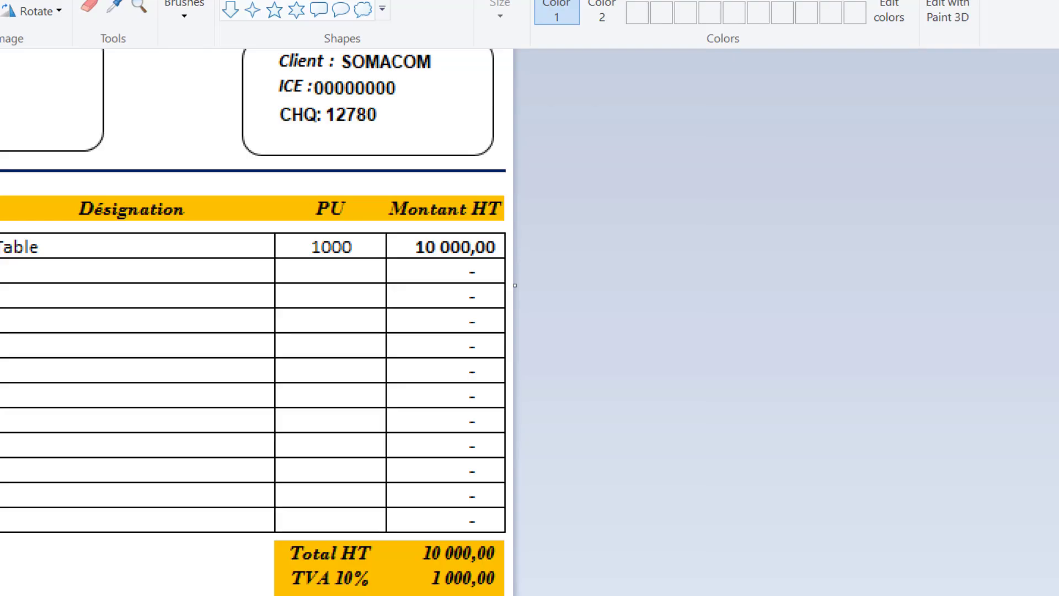
pyautogui.hotkey('alt', 'Tab')
pyautogui.click(468, 365)
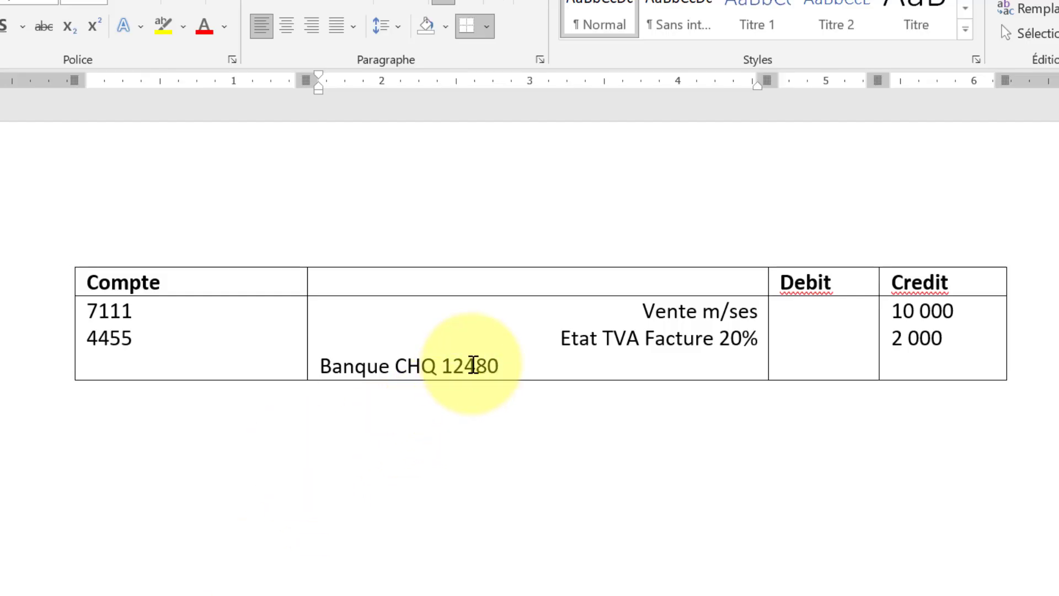
pyautogui.hotkey('shift', 'Left')
pyautogui.write('7')
pyautogui.click(821, 365)
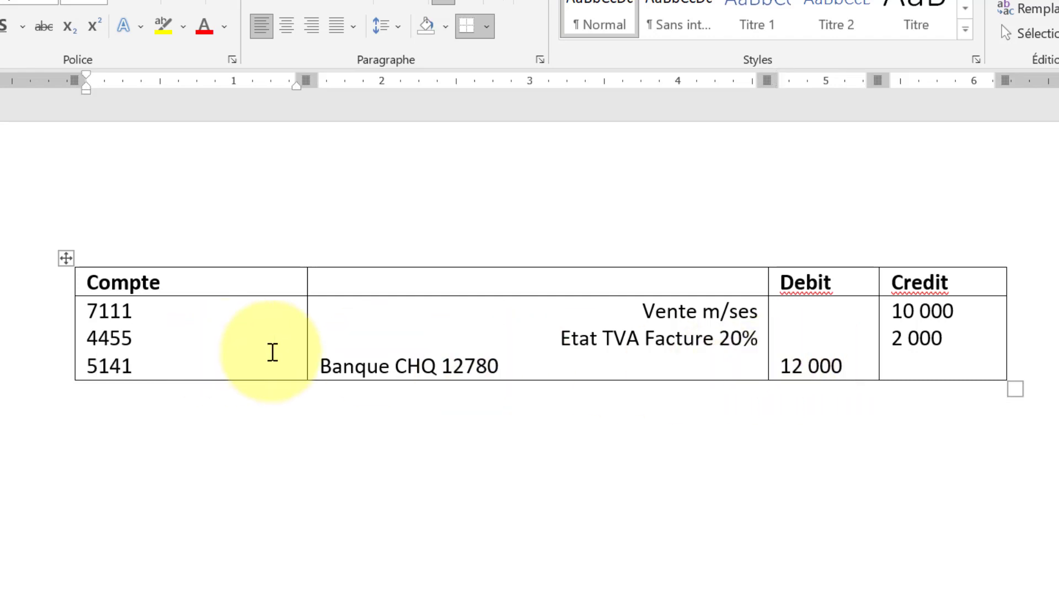
# Correct the spelling of the last two table headers to "Débit" and "Crédit"
pyautogui.rightClick(804, 284)
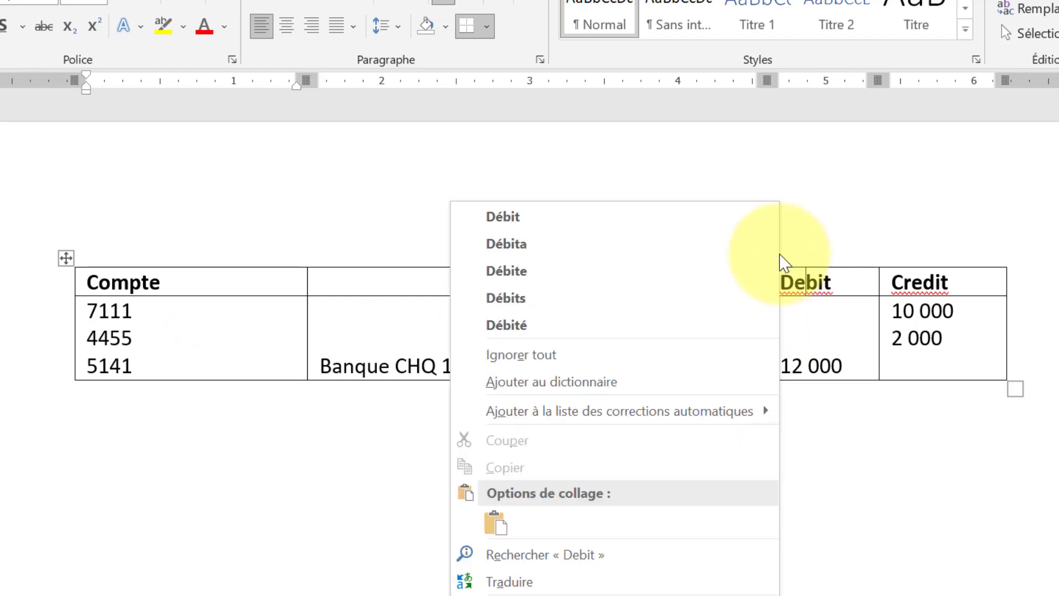
pyautogui.click(667, 216)
pyautogui.rightClick(922, 283)
pyautogui.click(703, 220)
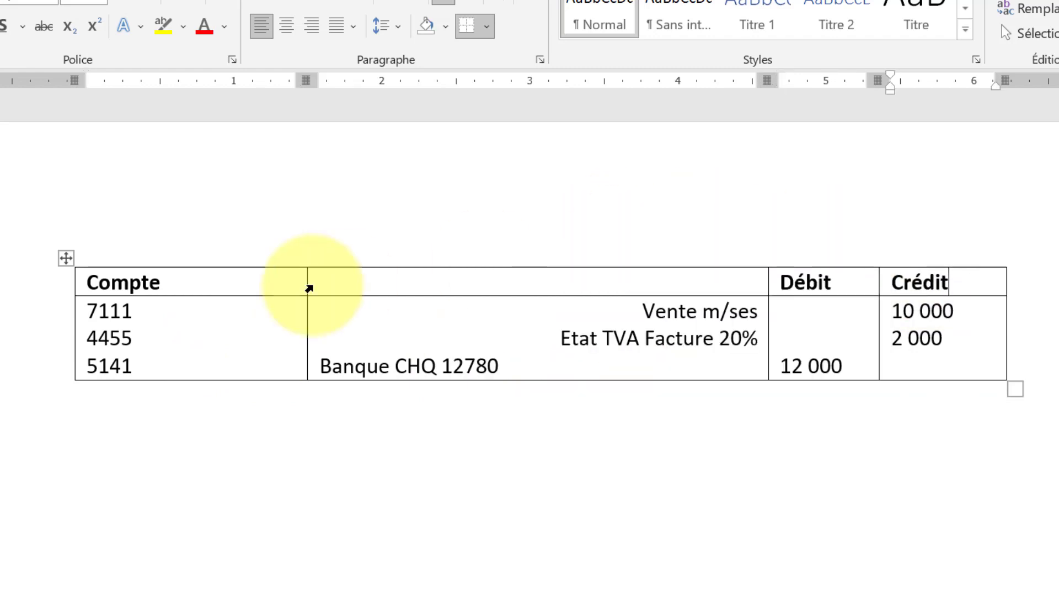
# Center the text of the table's header row
pyautogui.moveTo(260, 283); pyautogui.dragTo(893, 272)
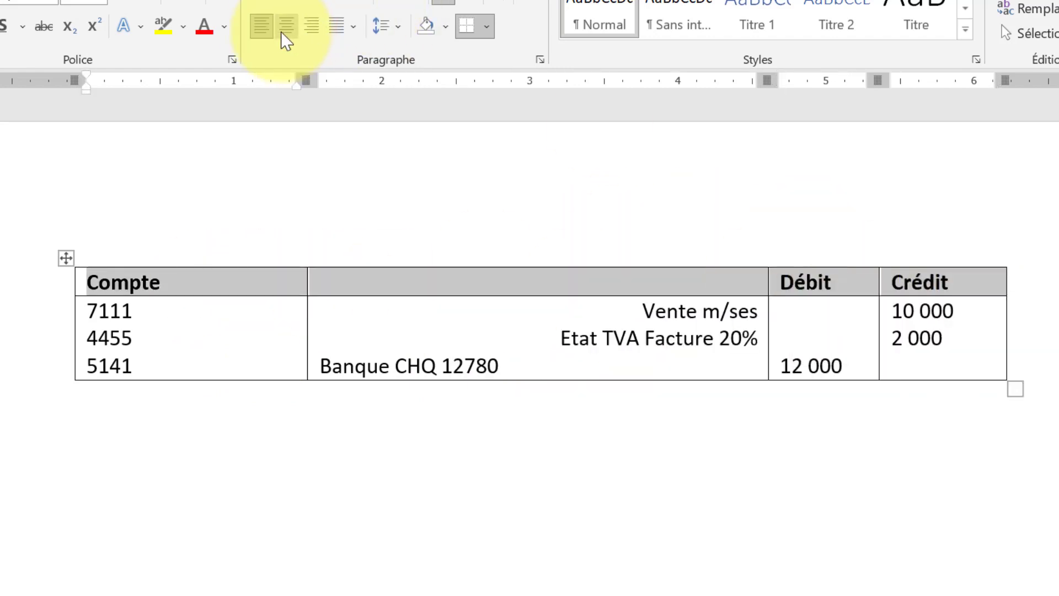
pyautogui.click(285, 26)
pyautogui.click(610, 260)
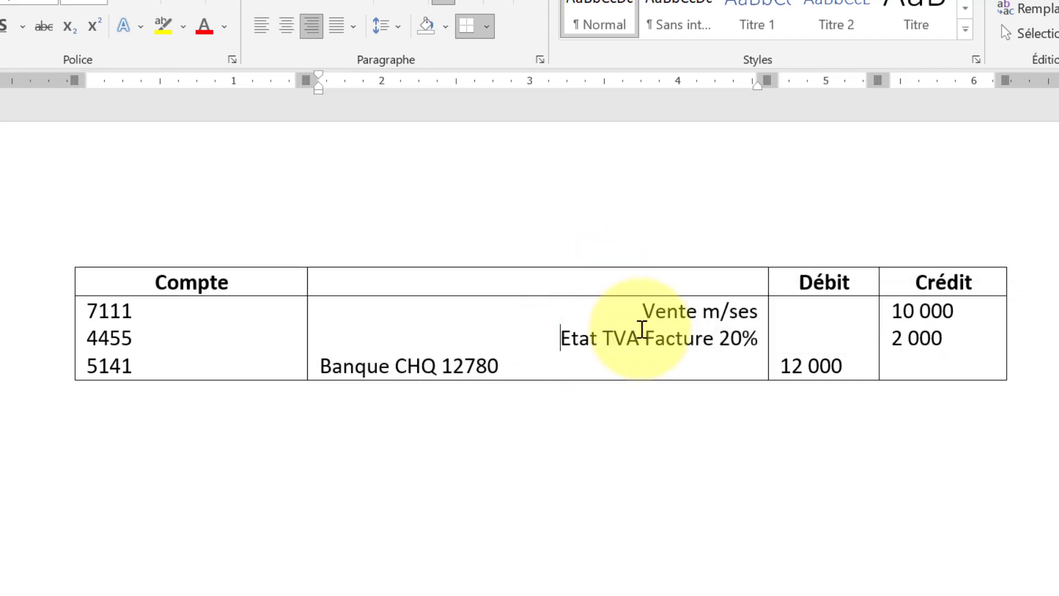
# Color the labels, credit amounts and account numbers of the 7111 and 4455 lines red
pyautogui.moveTo(643, 339); pyautogui.dragTo(654, 314)
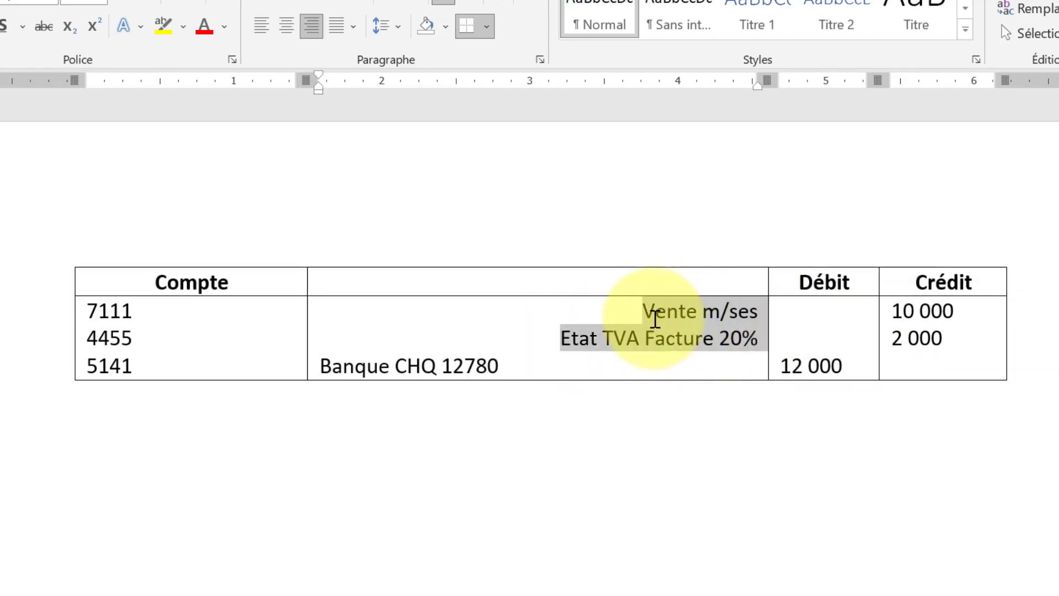
pyautogui.click(204, 28)
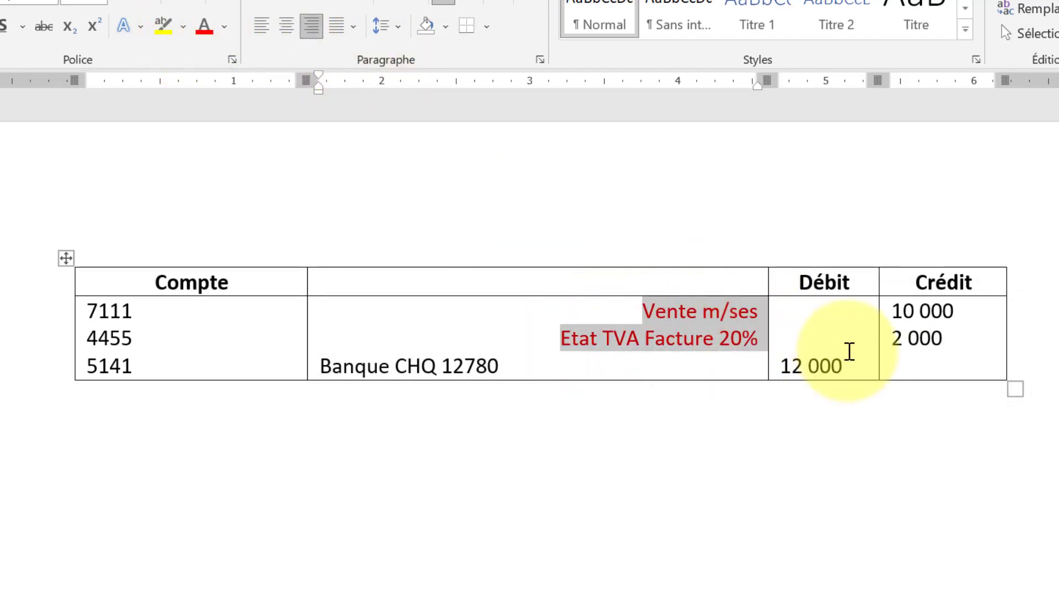
pyautogui.click(880, 342)
pyautogui.click(927, 334)
pyautogui.moveTo(927, 333); pyautogui.dragTo(886, 305)
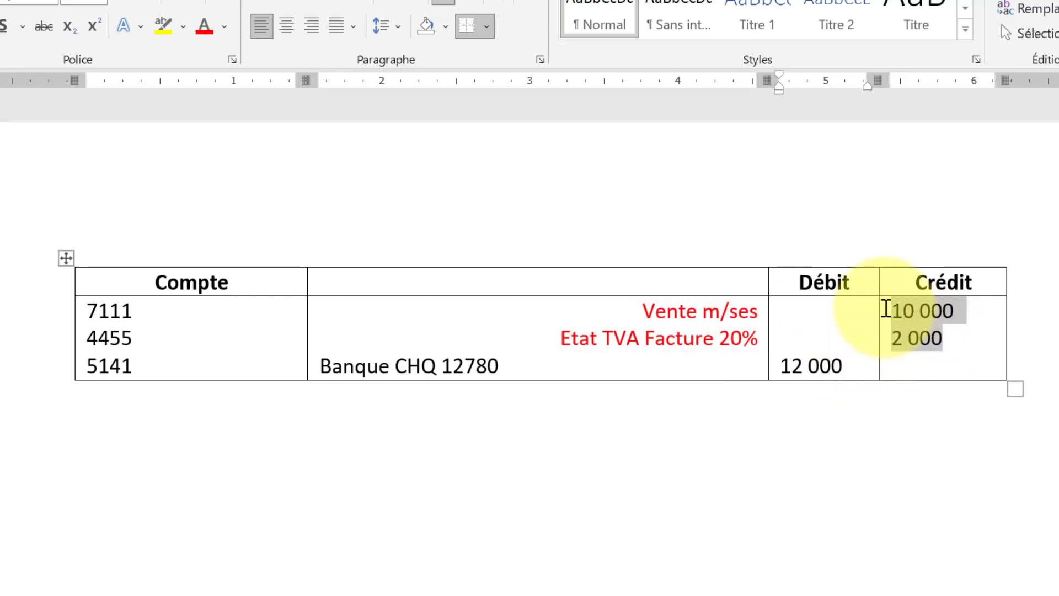
pyautogui.click(204, 28)
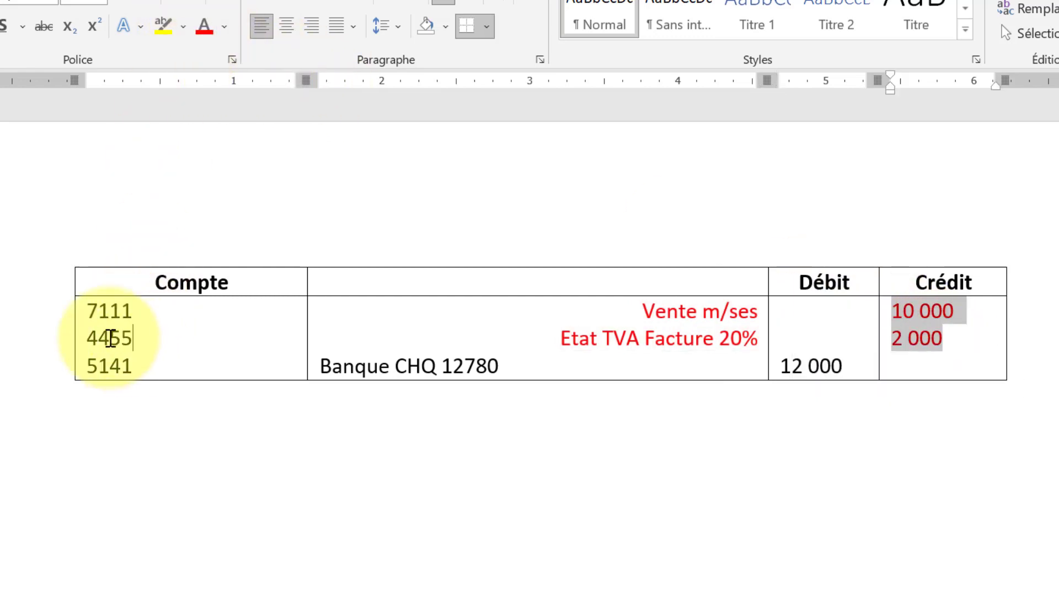
pyautogui.moveTo(107, 338); pyautogui.dragTo(71, 307)
pyautogui.click(204, 27)
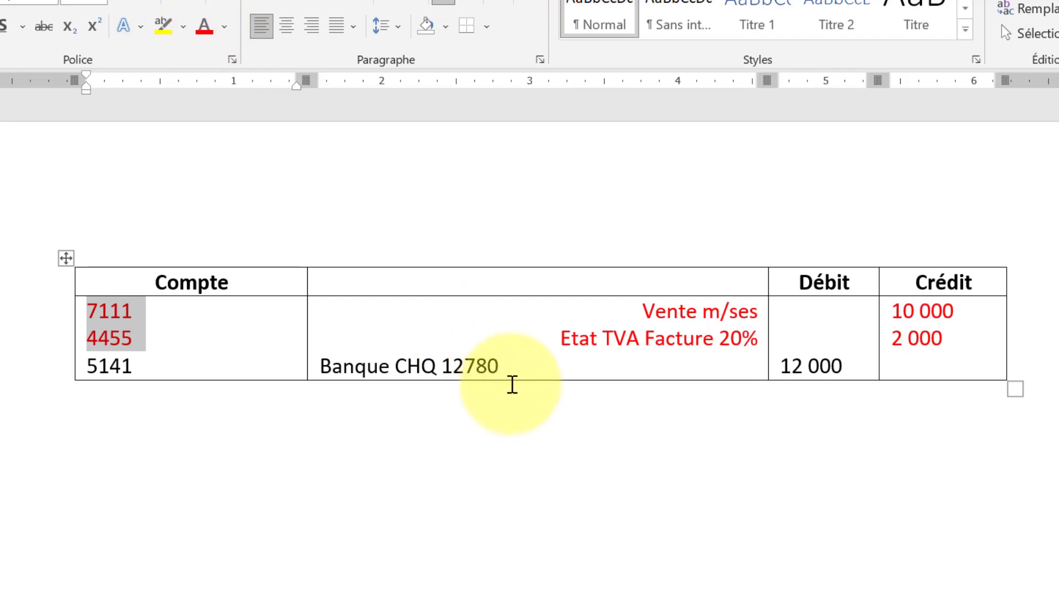
# Color the Banque CHQ line green, including its label, 12 000 debit and account 5141
pyautogui.moveTo(510, 382)
pyautogui.mouseDown()
pyautogui.moveTo(327, 367)
pyautogui.moveTo(499, 366)
pyautogui.mouseUp()
pyautogui.click(374, 379)
pyautogui.click(314, 367)
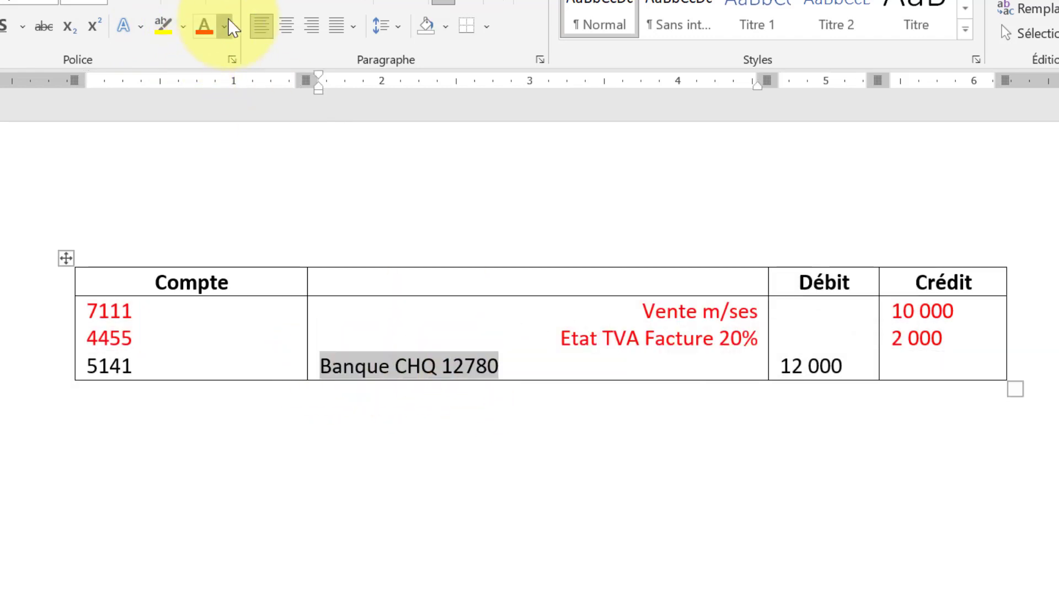
pyautogui.click(224, 26)
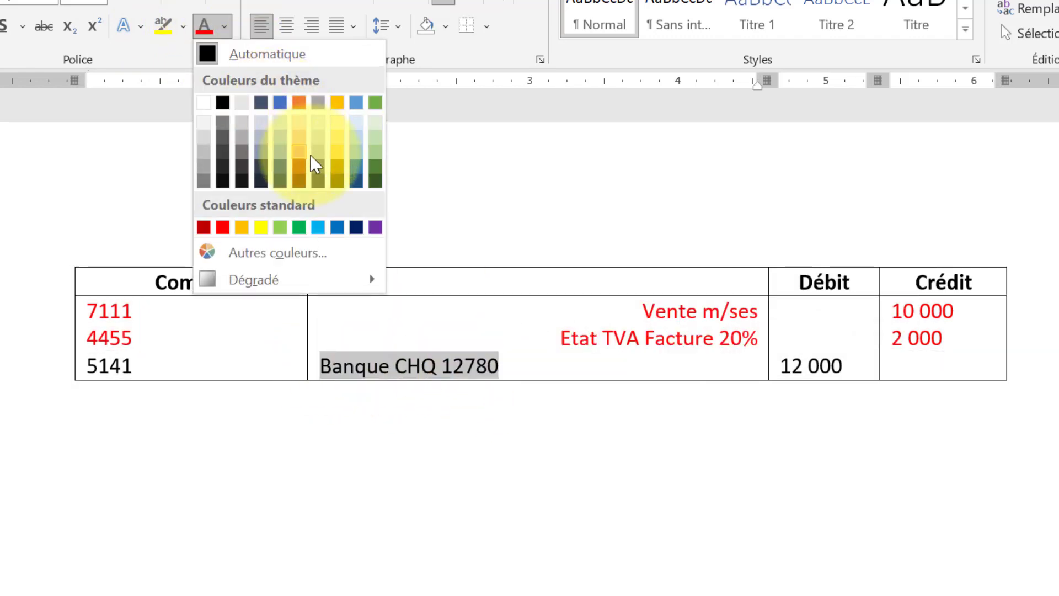
pyautogui.click(299, 226)
pyautogui.click(808, 366)
pyautogui.moveTo(861, 366); pyautogui.dragTo(805, 367)
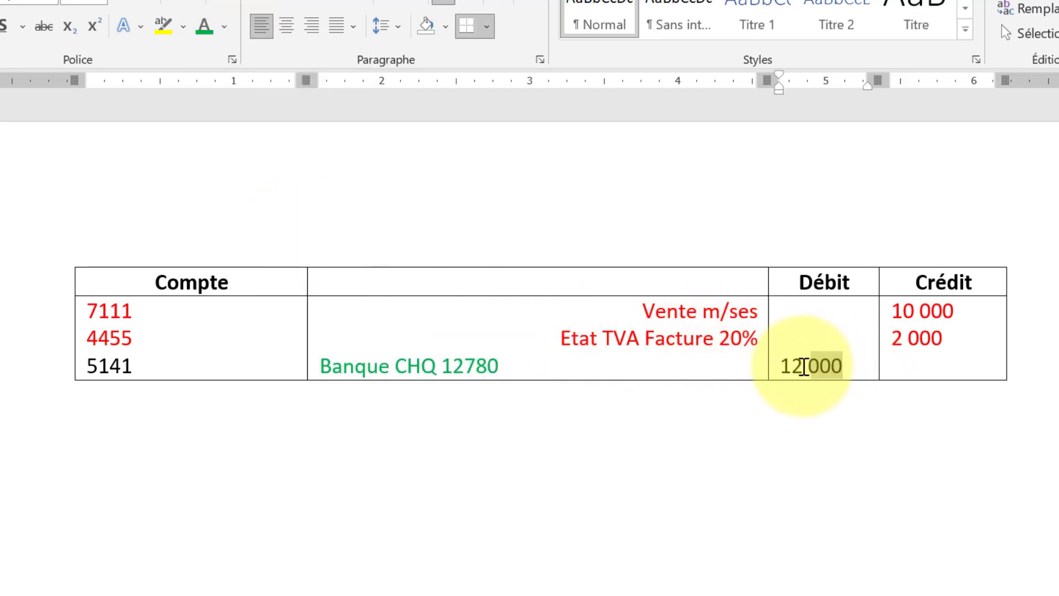
pyautogui.click(204, 30)
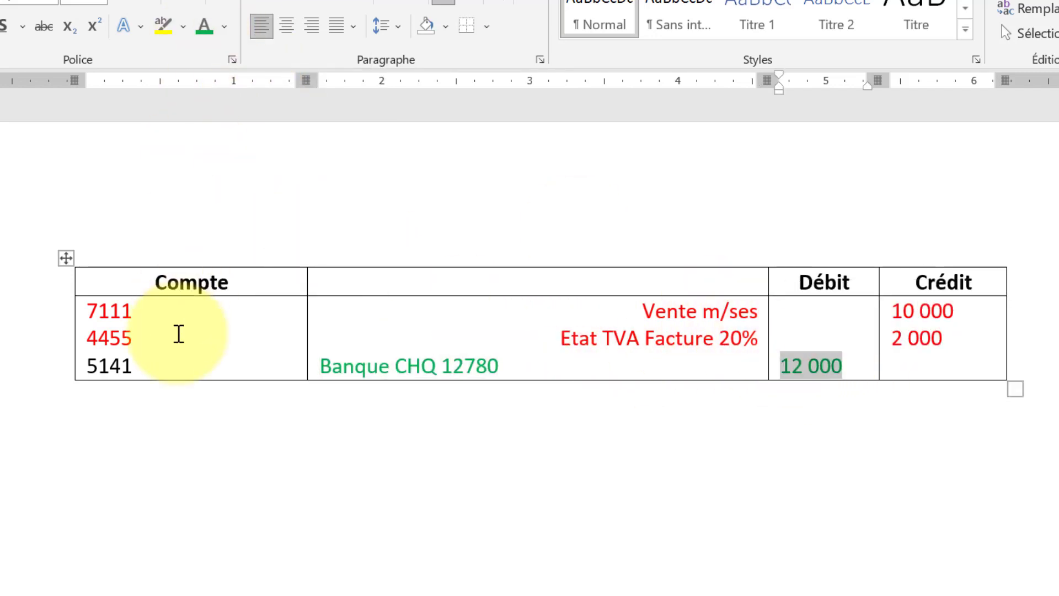
pyautogui.doubleClick(118, 366)
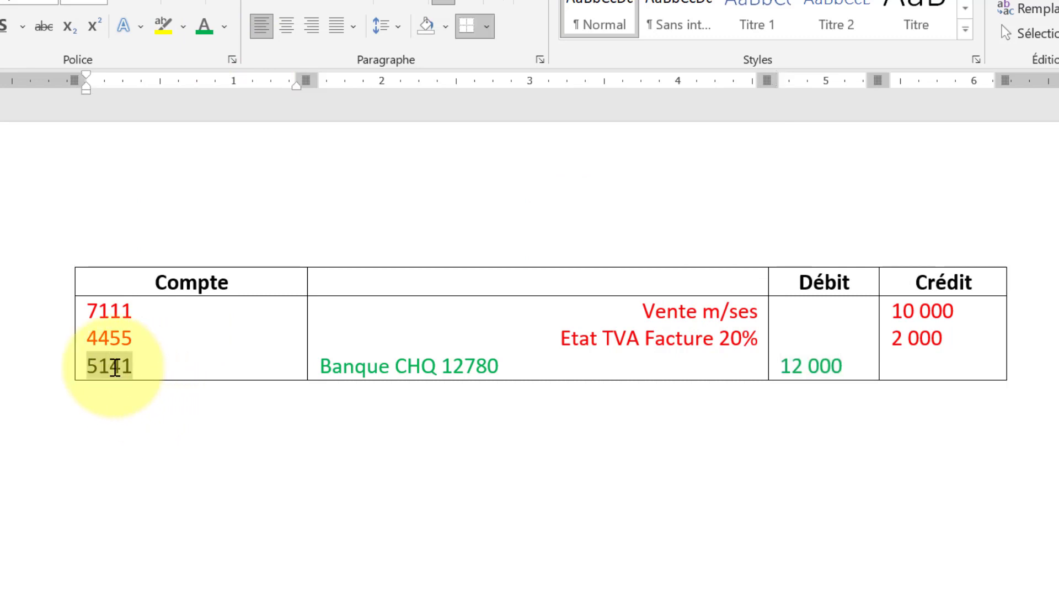
pyautogui.click(204, 30)
# Narrow the Compte column by moving the table's left border inward
pyautogui.click(84, 310)
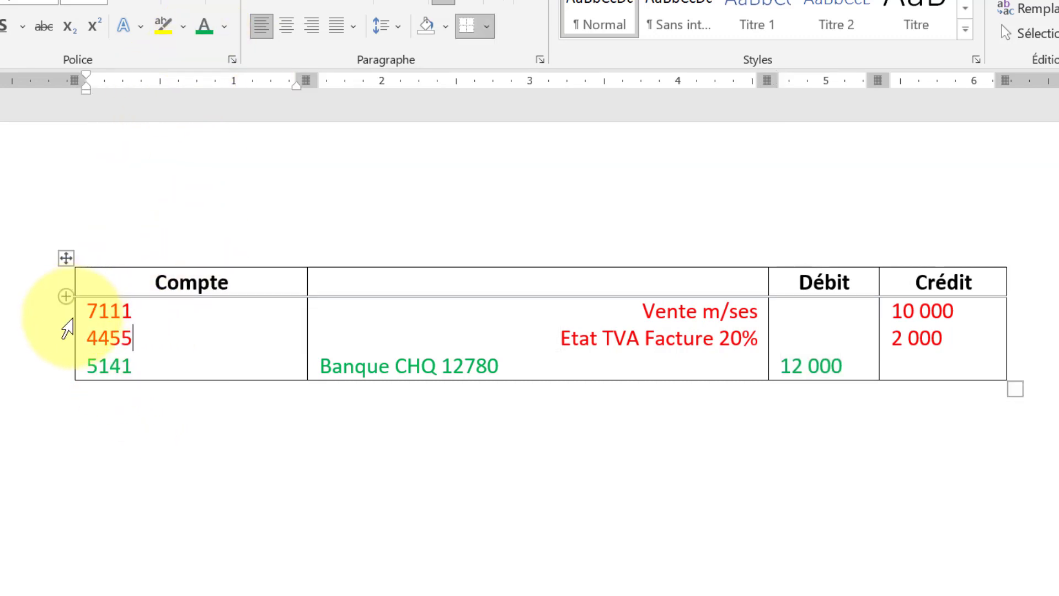
pyautogui.moveTo(74, 310); pyautogui.dragTo(193, 321)
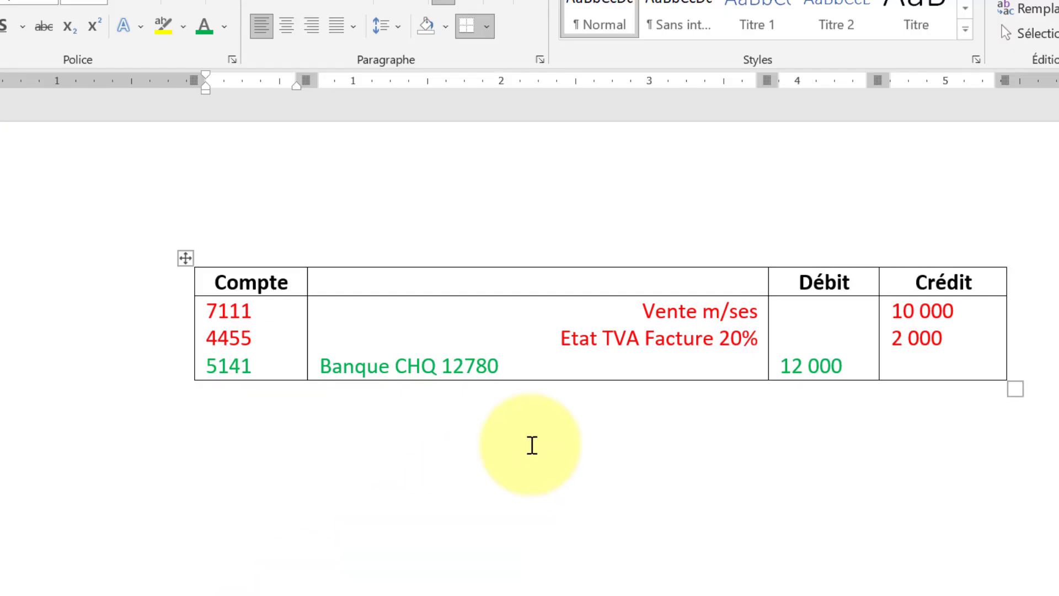
pyautogui.click(570, 423)
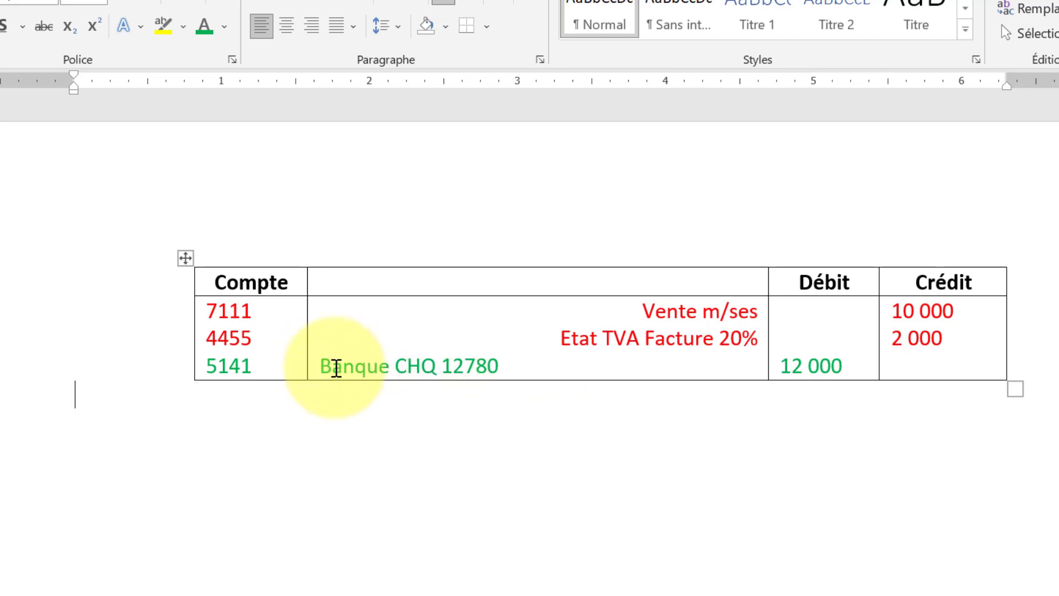
# Replace "Banque" with "Client" in the green entry's label and change its account to 342101
pyautogui.moveTo(327, 366); pyautogui.dragTo(499, 366)
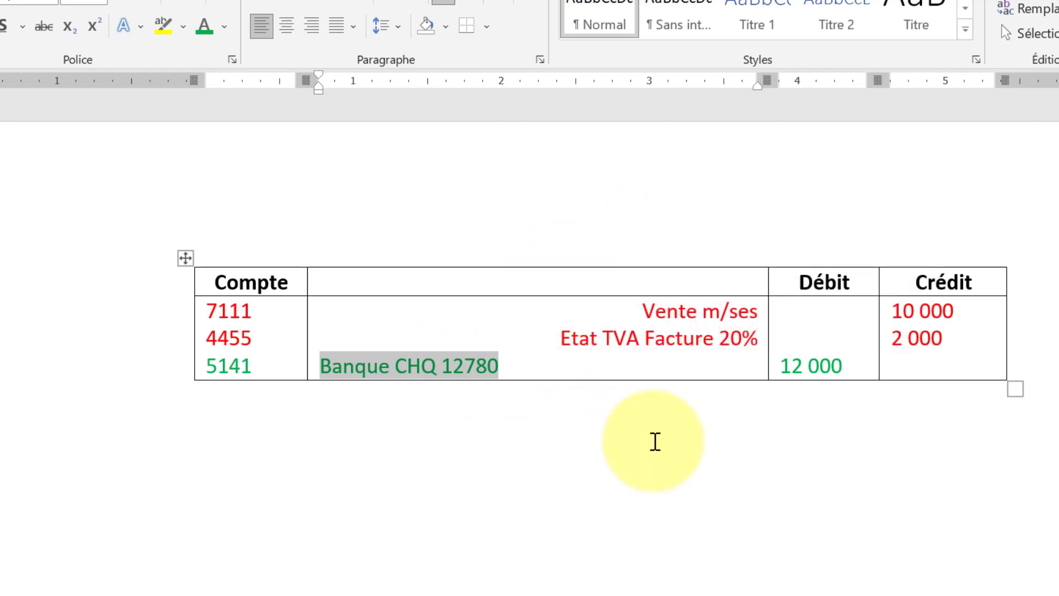
pyautogui.write('Client')
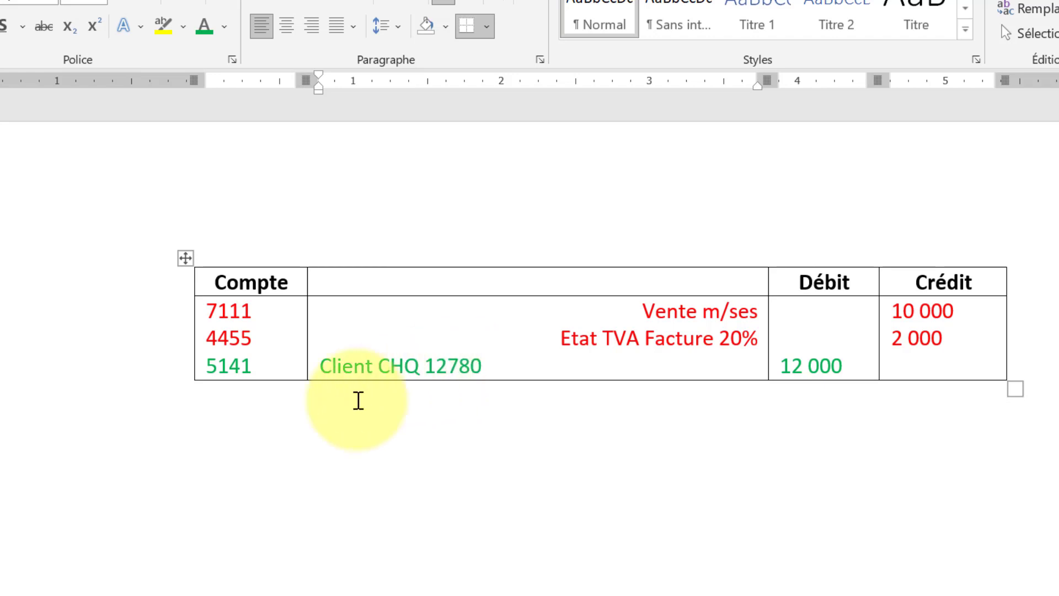
pyautogui.doubleClick(225, 369)
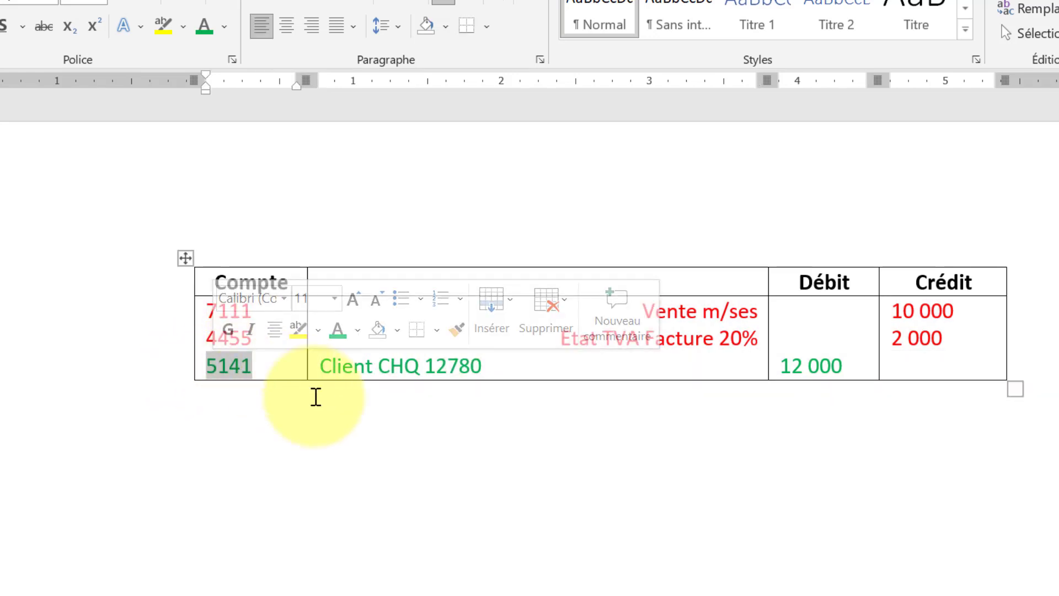
pyautogui.write('34210')
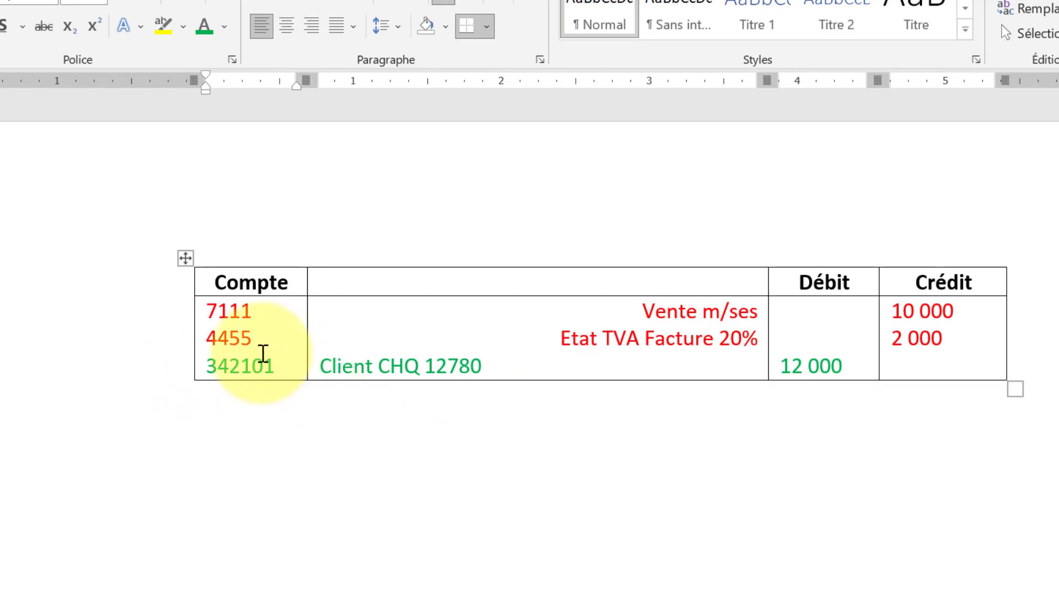
# Color the final "01" of account 342101 orange
pyautogui.moveTo(252, 366); pyautogui.dragTo(267, 366)
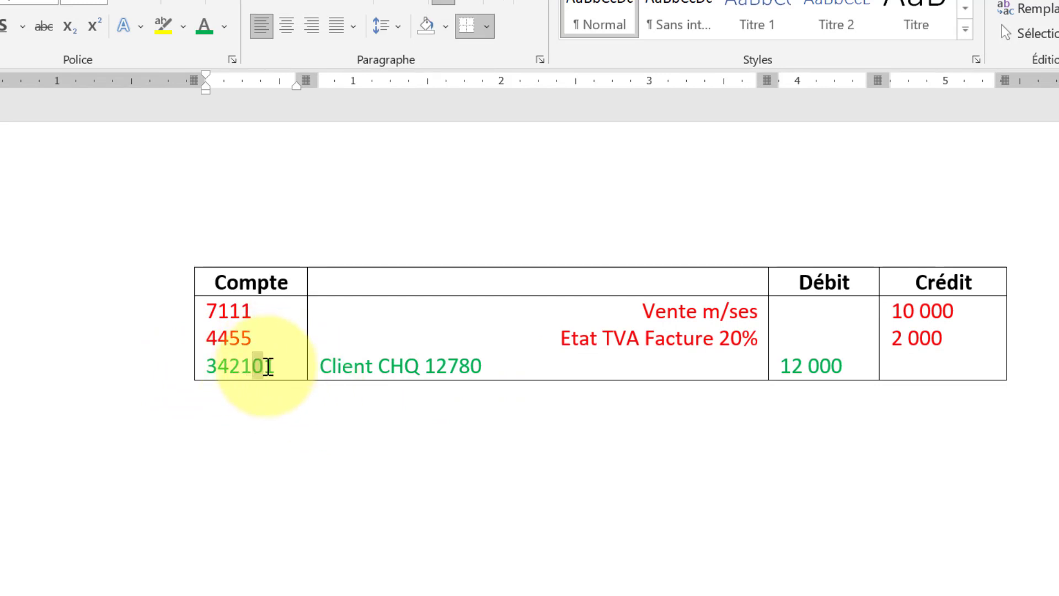
pyautogui.click(226, 26)
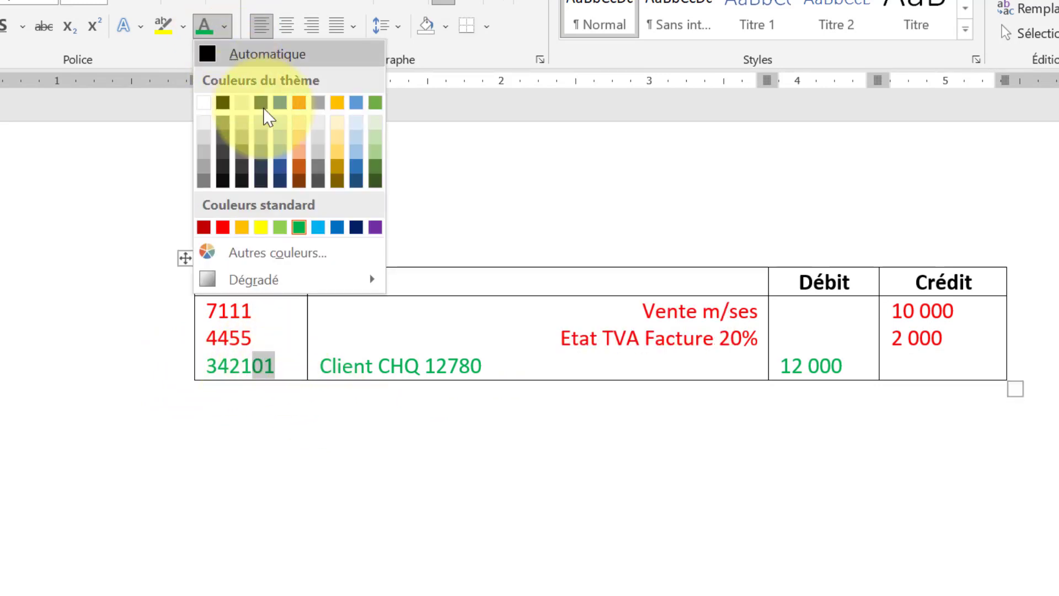
pyautogui.click(231, 228)
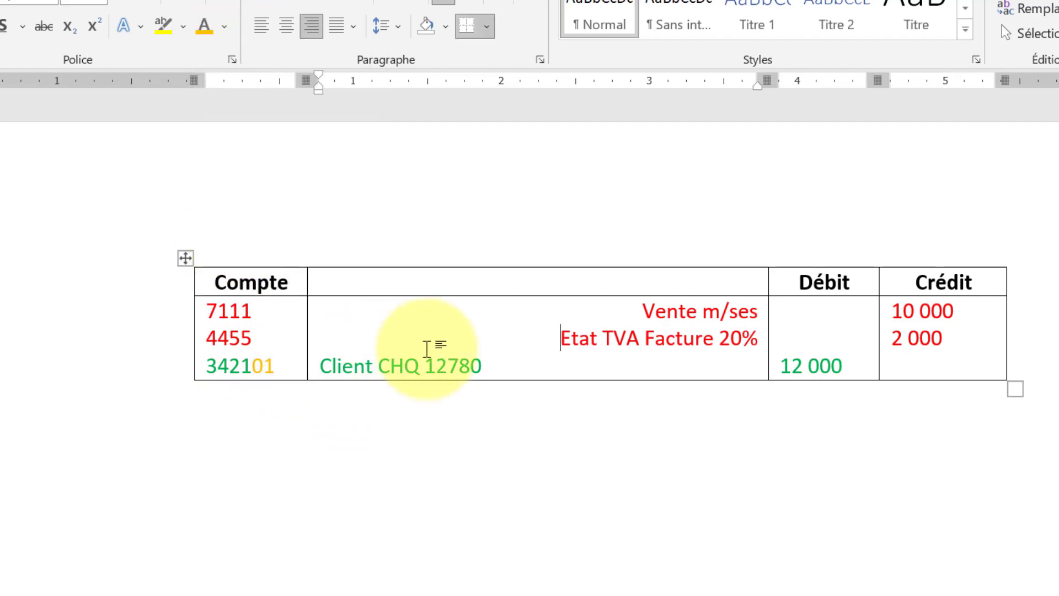
pyautogui.click(975, 419)
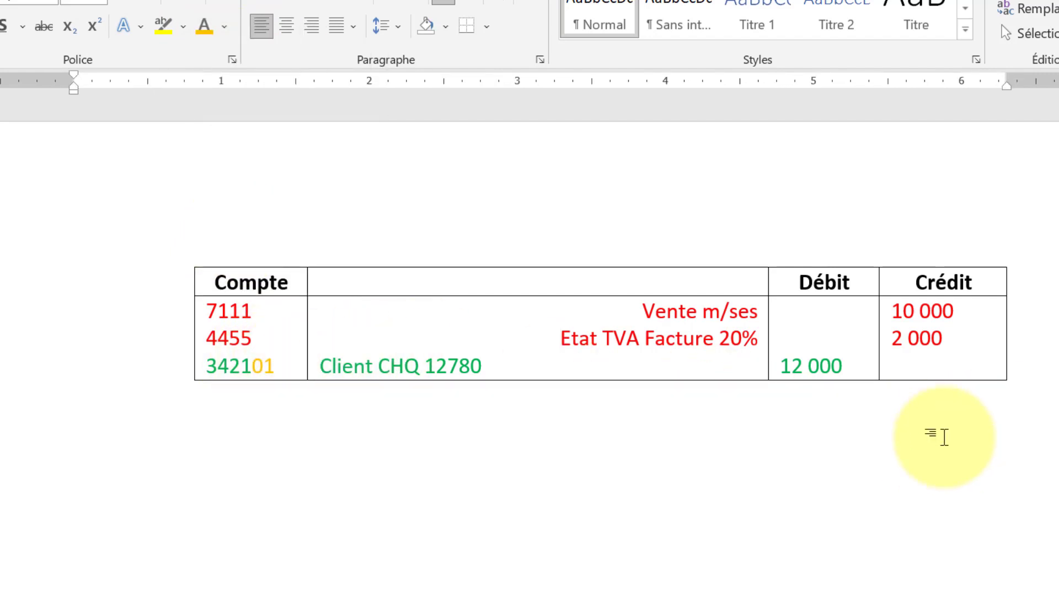
# Duplicate the whole journal entry table below the original
pyautogui.click(188, 276)
pyautogui.click(192, 268)
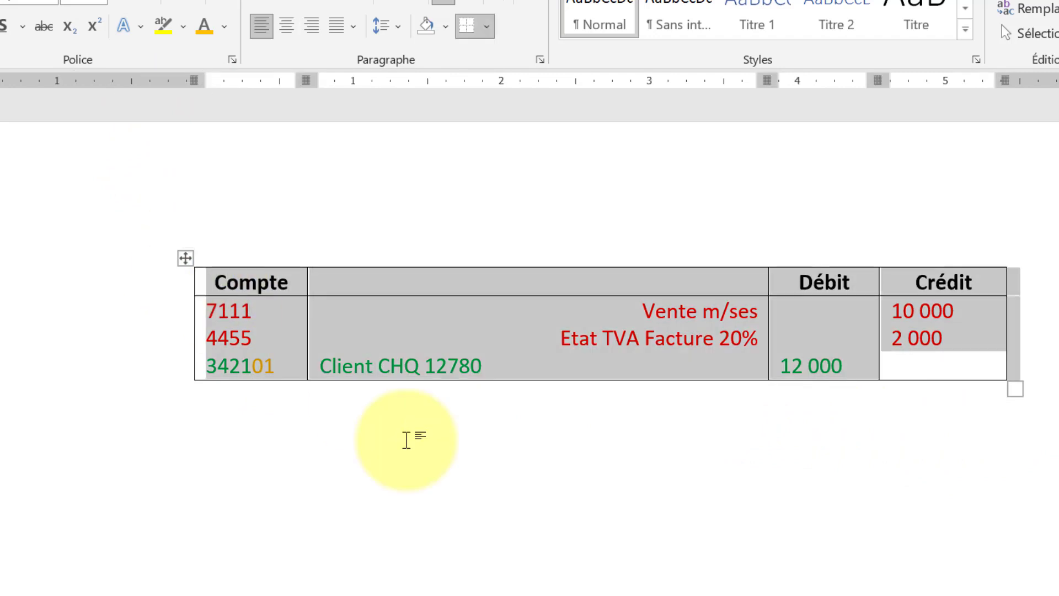
pyautogui.click(406, 440)
pyautogui.hotkey('ctrl', 'v')
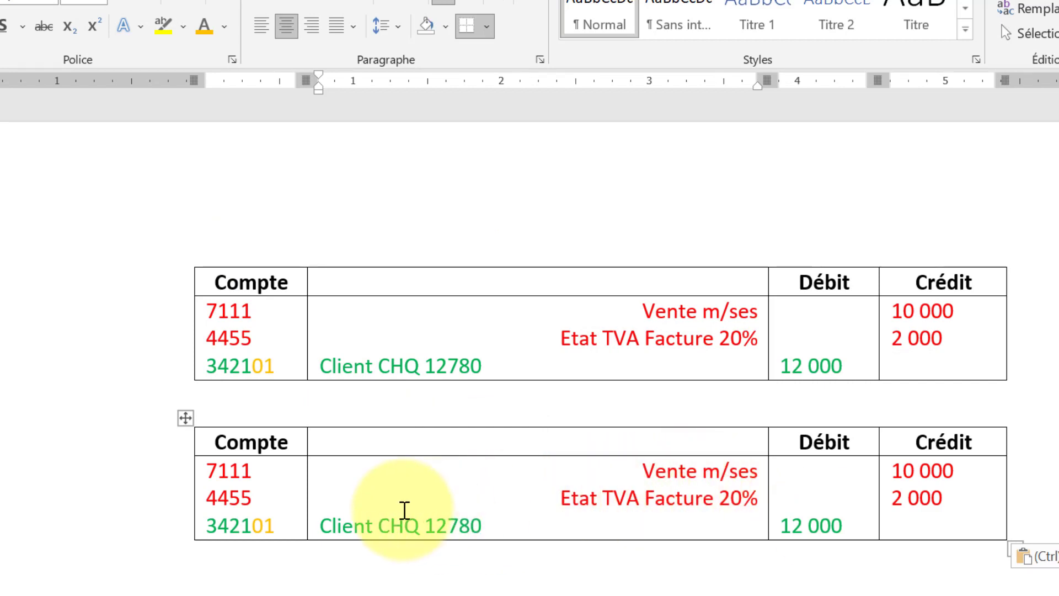
# Delete the "Etat TVA Facture 20%" and "Vente m/ses" labels from the duplicated table
pyautogui.click(560, 499)
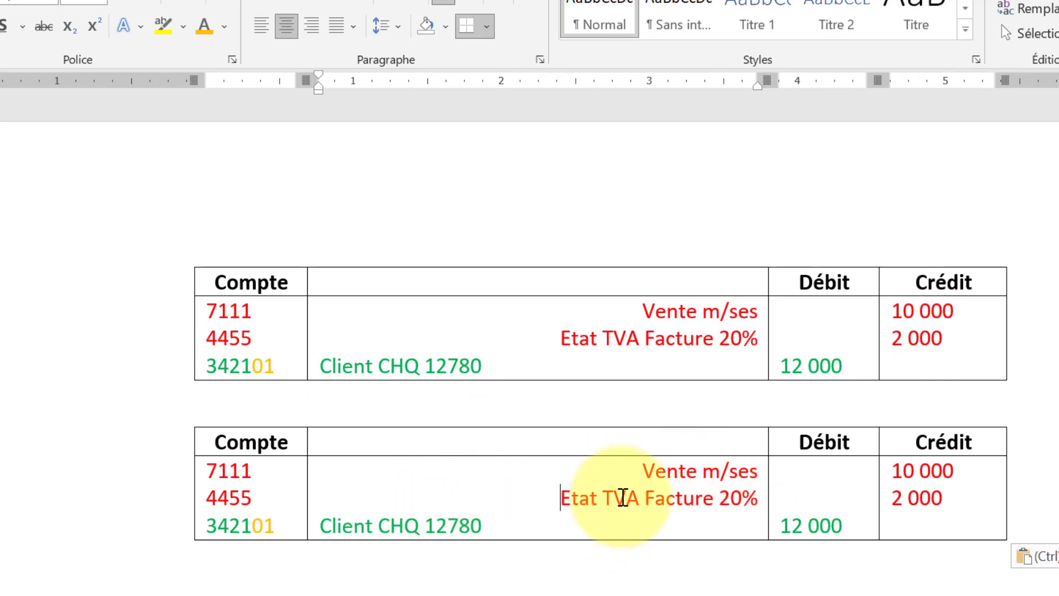
pyautogui.moveTo(623, 497); pyautogui.dragTo(770, 482)
pyautogui.click(731, 491)
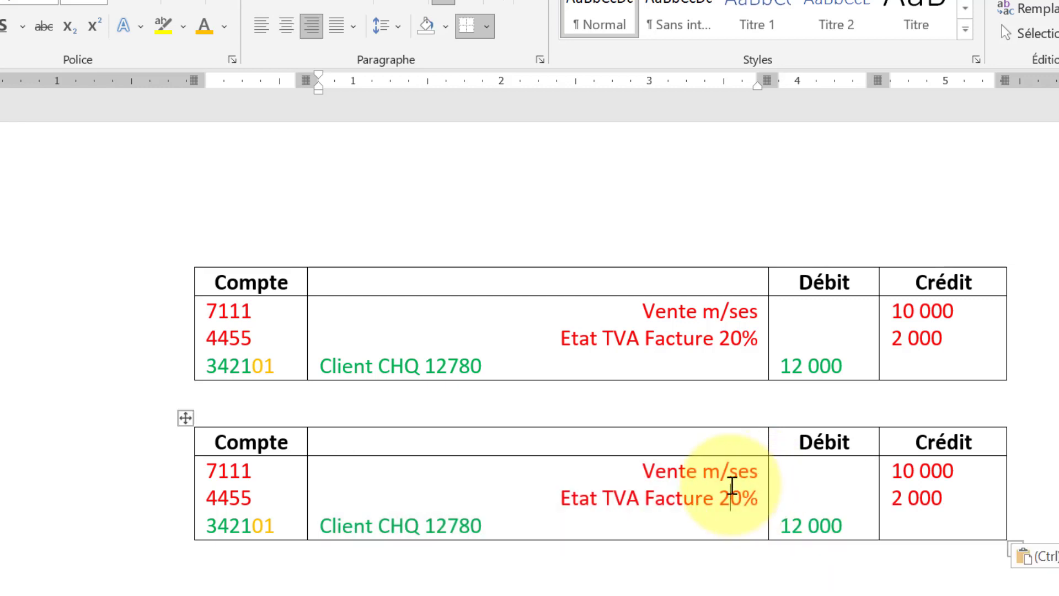
pyautogui.tripleClick(731, 489)
pyautogui.press('Delete')
pyautogui.tripleClick(703, 471)
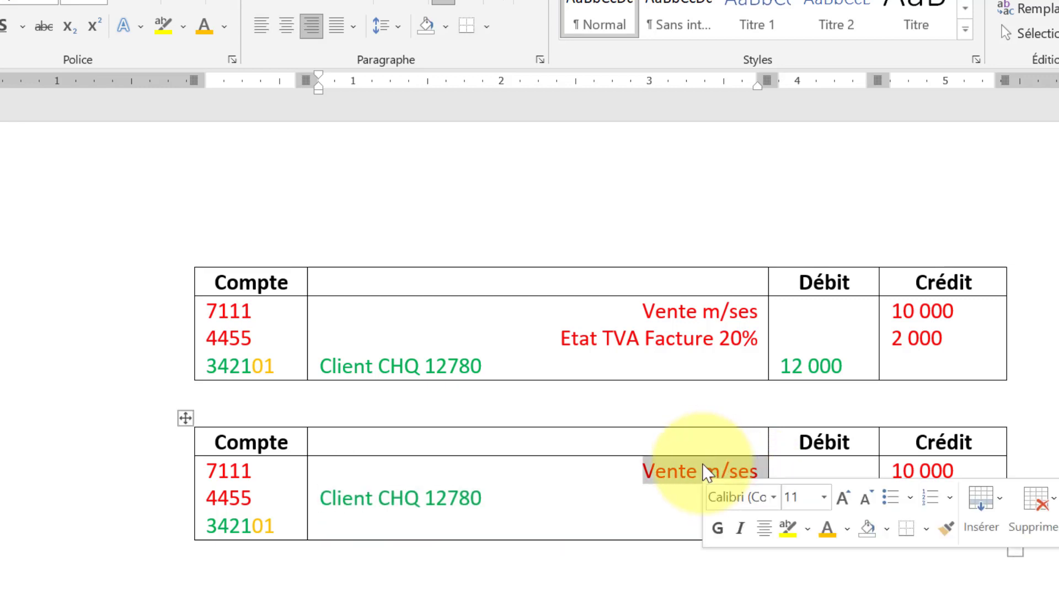
pyautogui.press('Delete')
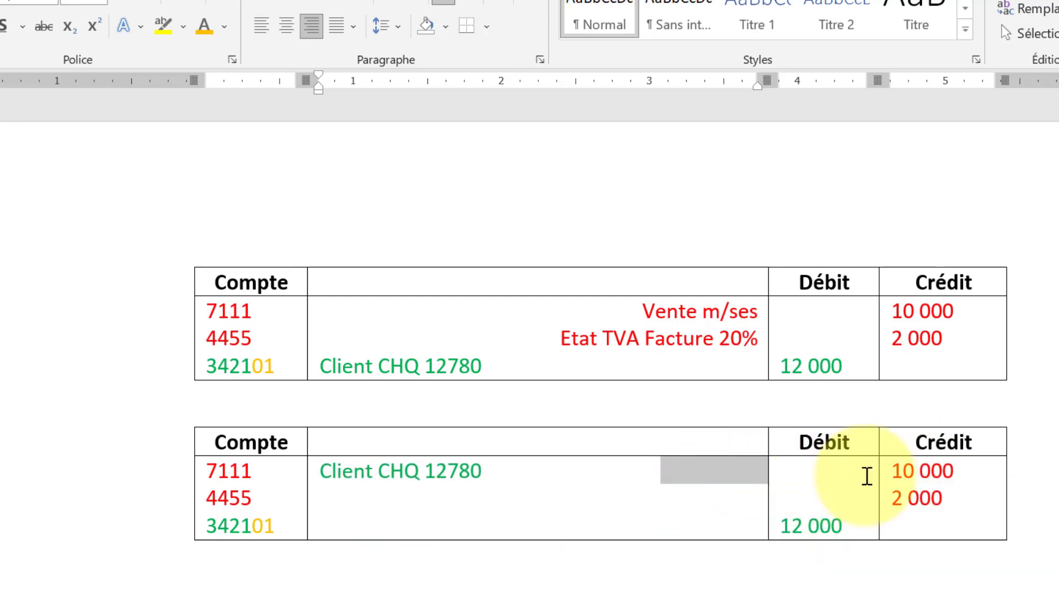
# Clear the 10 000 and 2 000 credit amounts from the duplicated table
pyautogui.tripleClick(933, 471)
pyautogui.press('Delete')
pyautogui.tripleClick(920, 471)
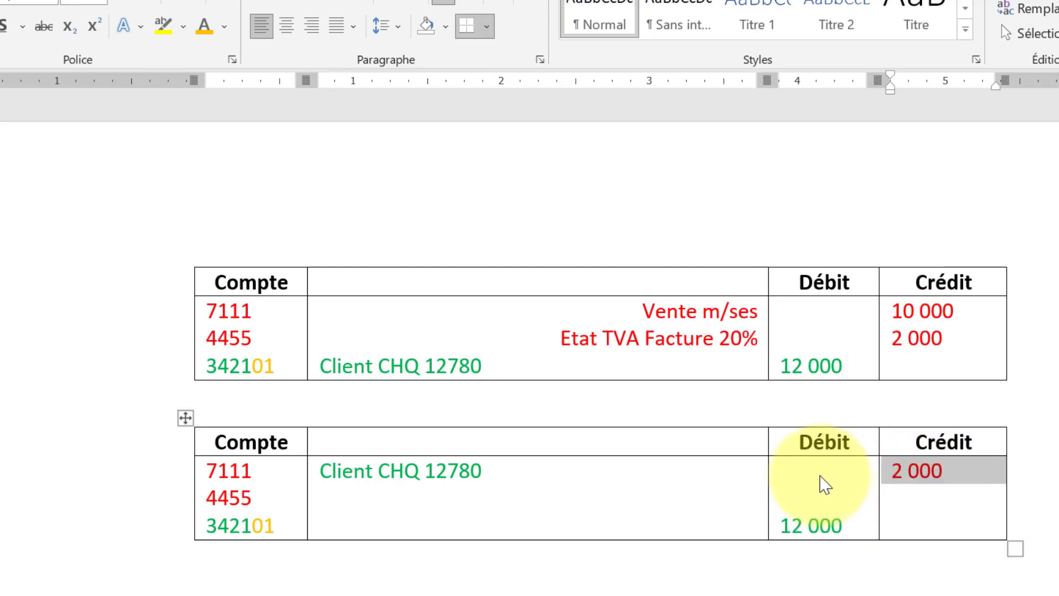
pyautogui.press('BackSpace')
pyautogui.click(606, 329)
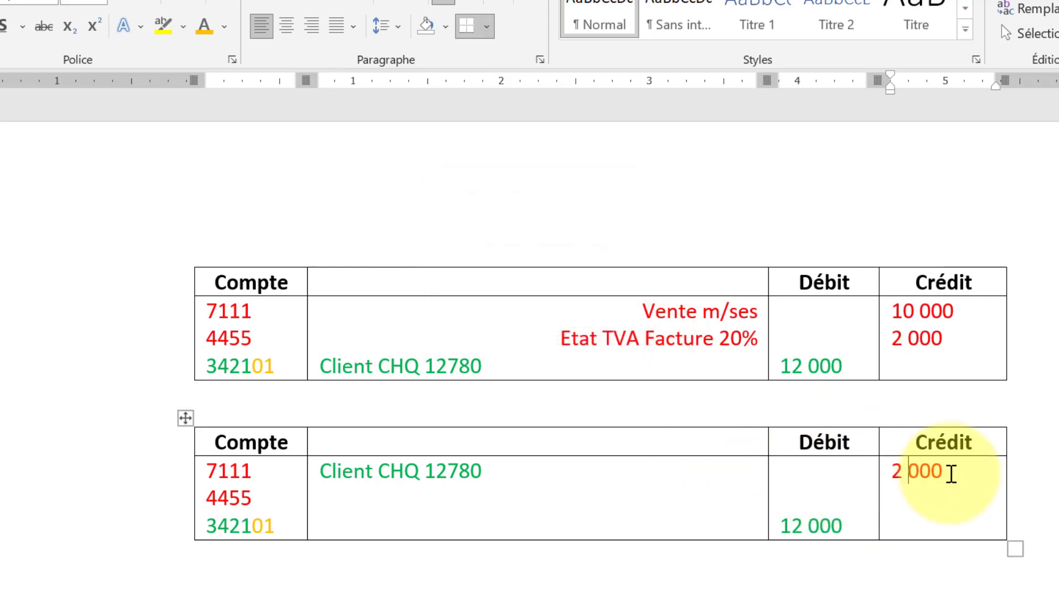
pyautogui.moveTo(948, 472); pyautogui.dragTo(906, 479)
pyautogui.press('Delete')
# Remove the blank lines above the 12 000 debit in the duplicated table so it aligns with the Client label
pyautogui.click(860, 500)
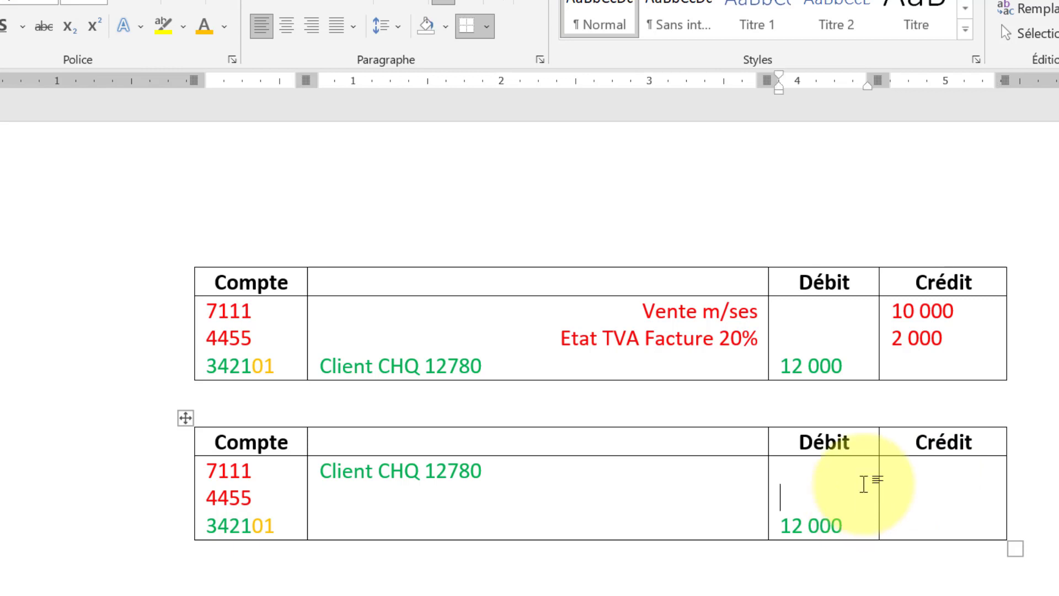
pyautogui.click(841, 470)
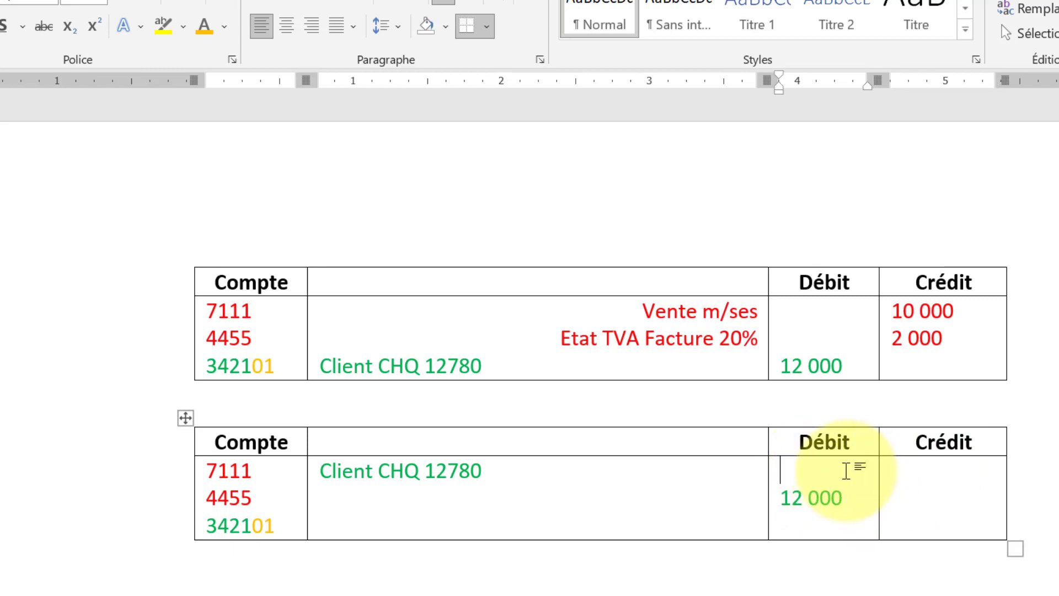
pyautogui.click(773, 499)
pyautogui.click(780, 498)
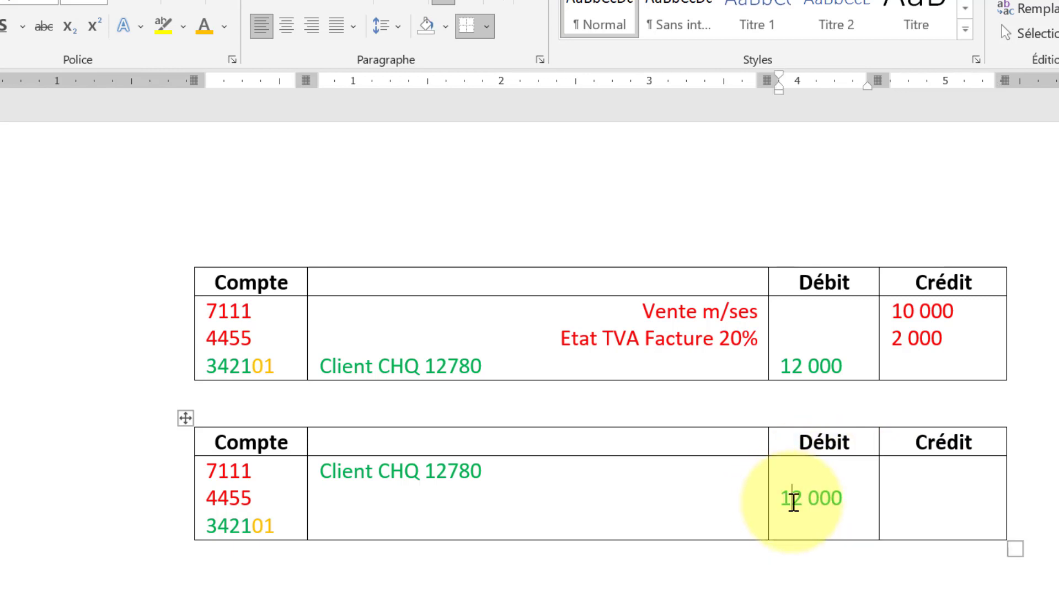
pyautogui.press('BackSpace')
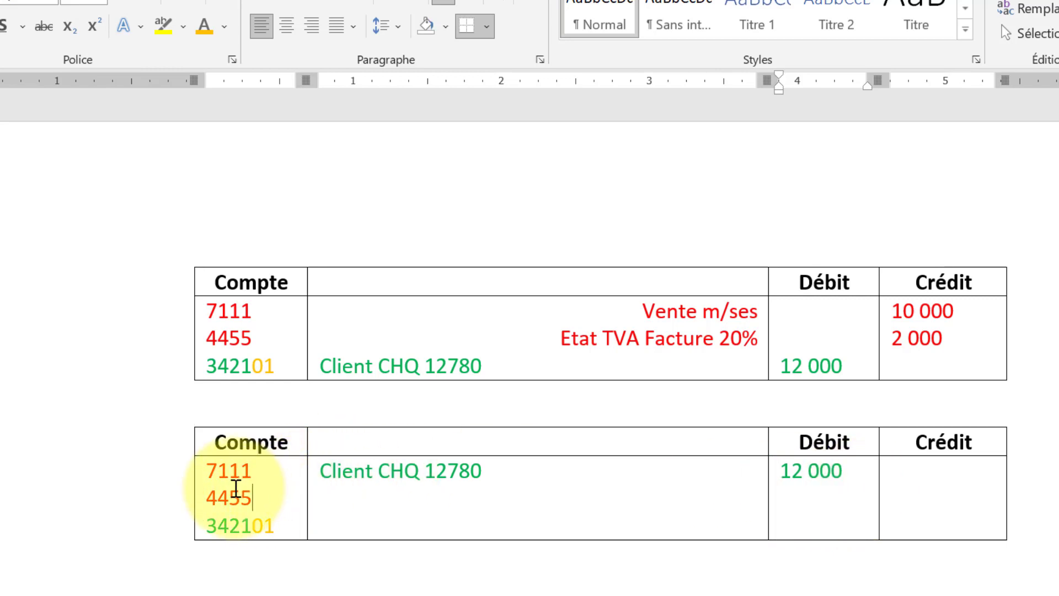
# Delete accounts 7111 and 4455 from the duplicated table and prefix its remaining label with "Reg"
pyautogui.moveTo(251, 499); pyautogui.dragTo(208, 469)
pyautogui.press('Delete')
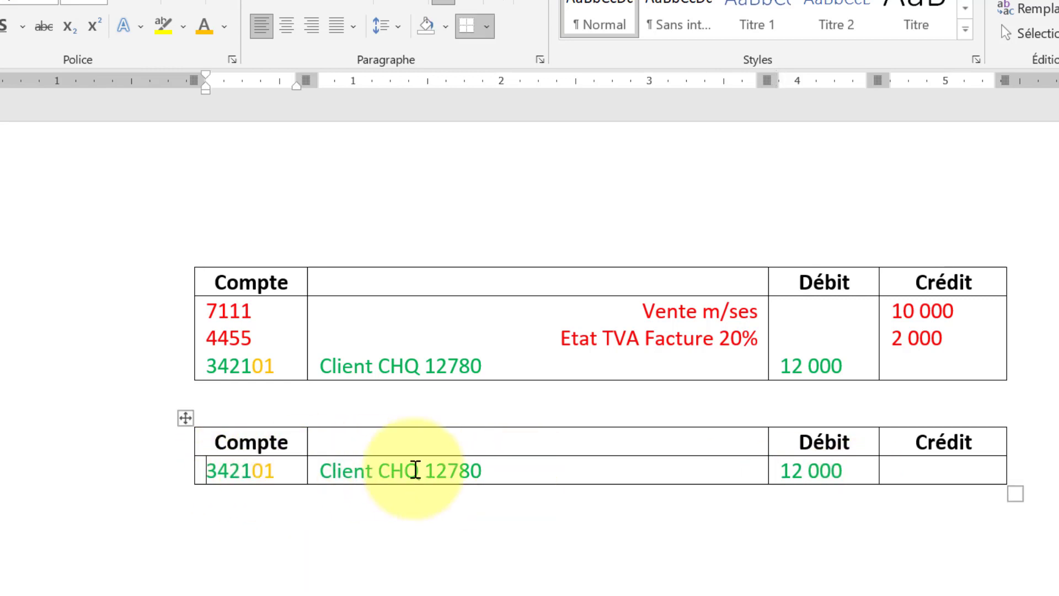
pyautogui.click(326, 472)
pyautogui.write('reg')
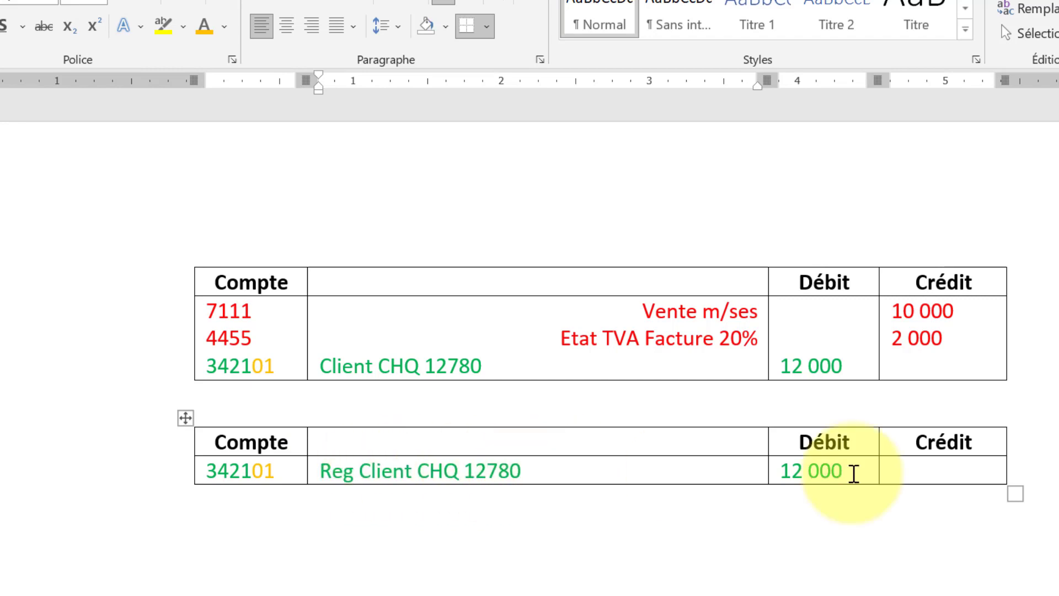
# Move the Reg Client line's 12 000 from Débit to Crédit and add a Banque line with a 12 000 debit below it
pyautogui.moveTo(859, 475); pyautogui.dragTo(782, 474)
pyautogui.hotkey('ctrl', 'x')
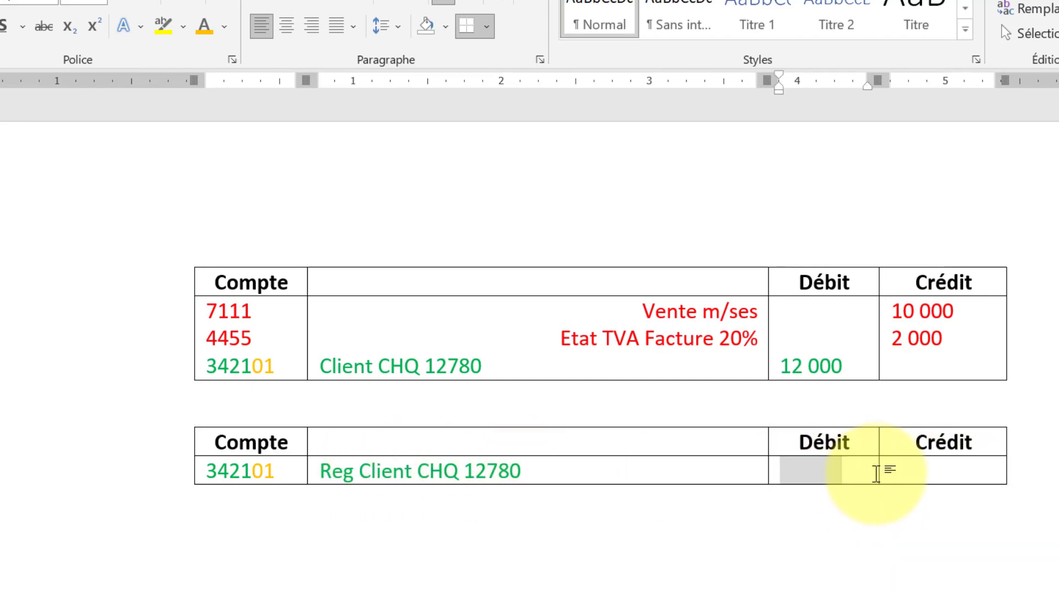
pyautogui.click(927, 473)
pyautogui.hotkey('ctrl', 'v')
pyautogui.click(844, 476)
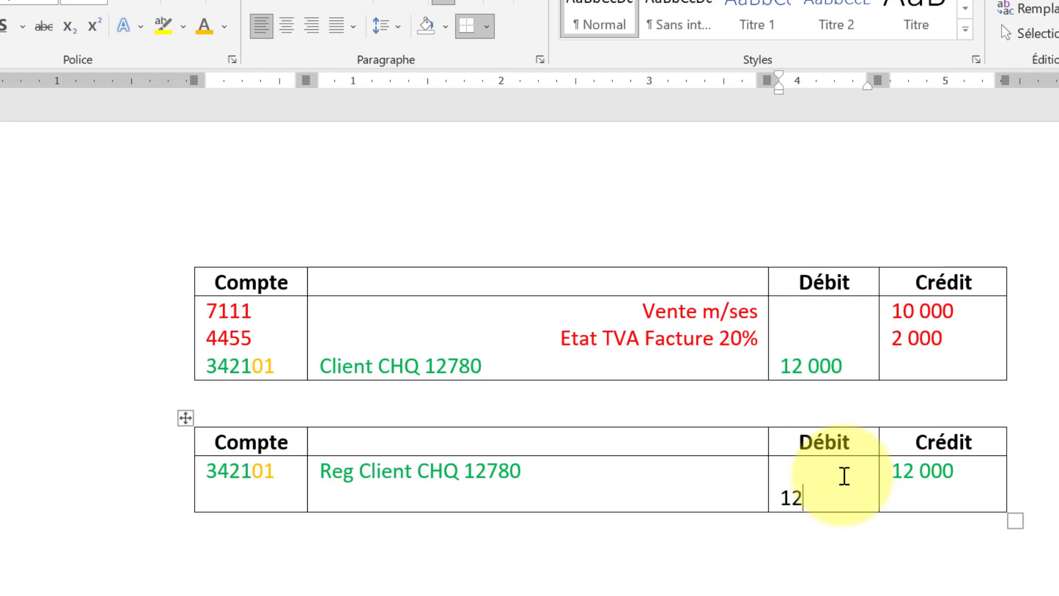
pyautogui.click(636, 477)
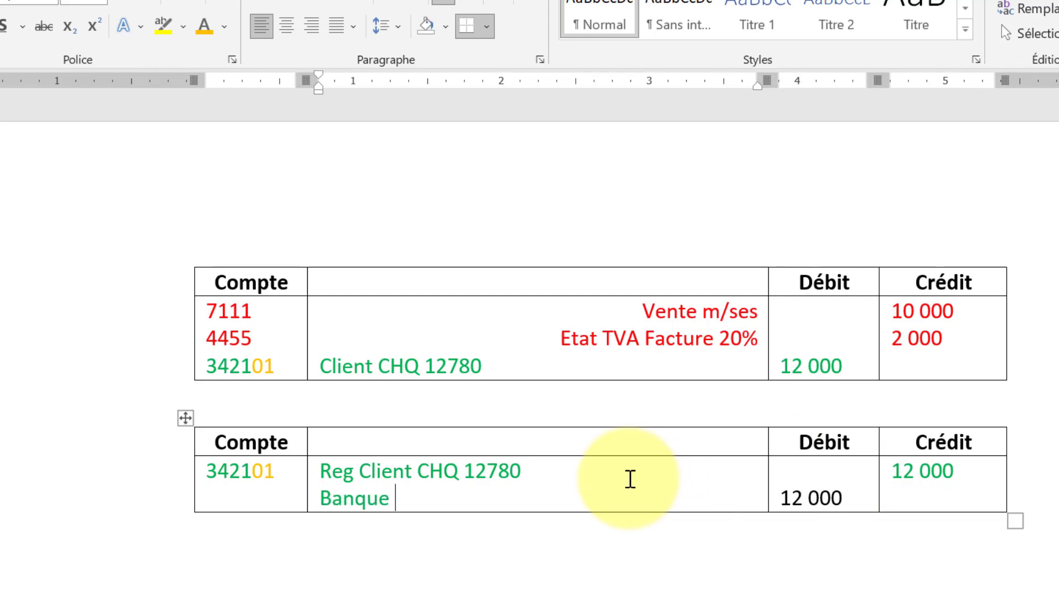
# Right-align the "Reg Client CHQ 12780" label and colour both the label and its 12 000 credit red
pyautogui.click(444, 472)
pyautogui.click(312, 26)
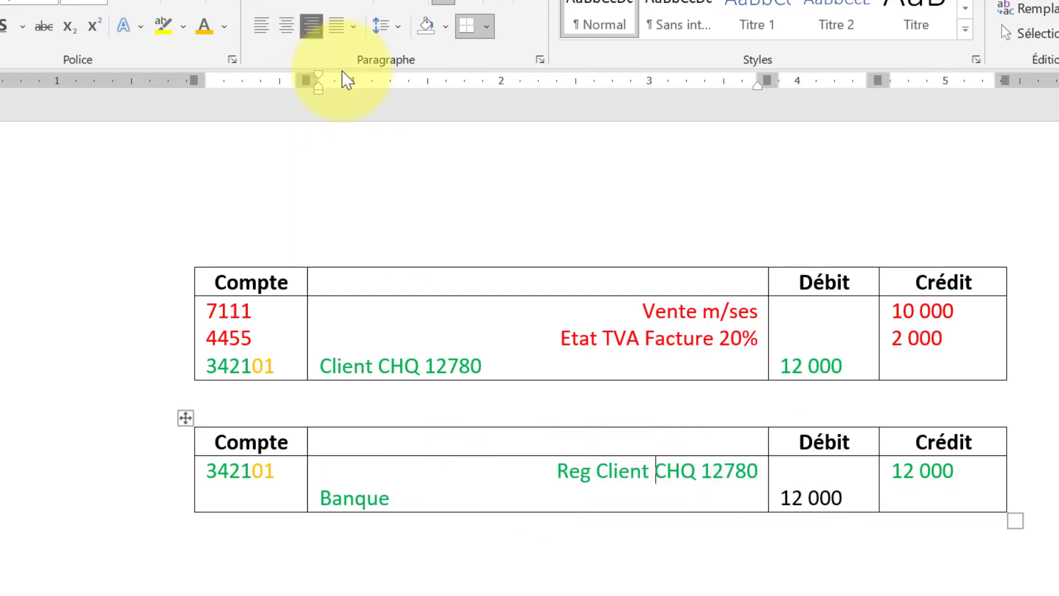
pyautogui.moveTo(558, 472); pyautogui.dragTo(760, 472)
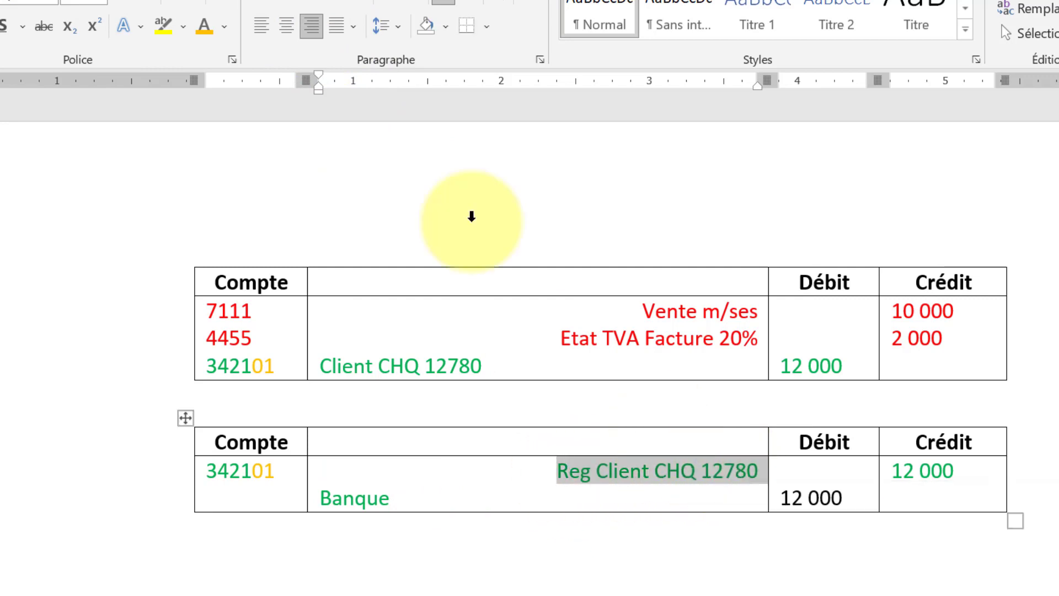
pyautogui.click(224, 26)
pyautogui.click(223, 226)
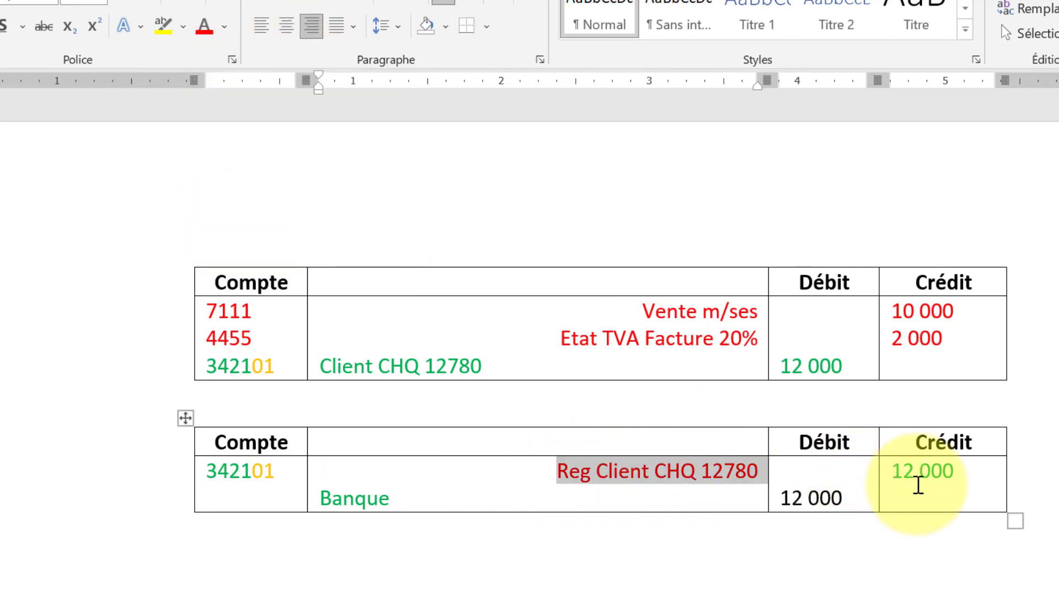
pyautogui.moveTo(969, 468); pyautogui.dragTo(893, 470)
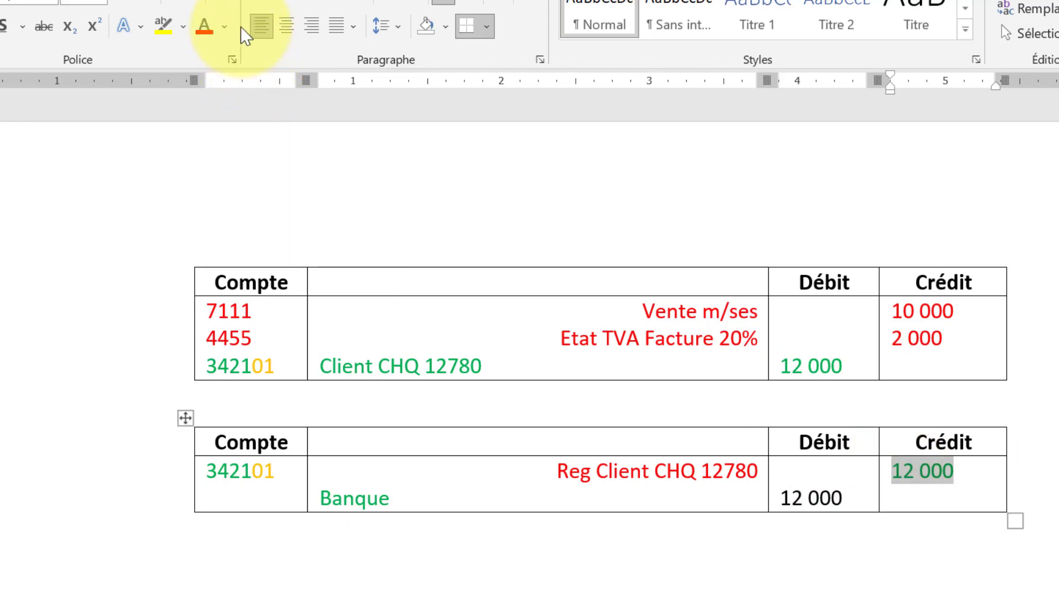
# Colour the Banque line's 12 000 debit amount green
pyautogui.click(355, 499)
pyautogui.moveTo(810, 510); pyautogui.dragTo(780, 501)
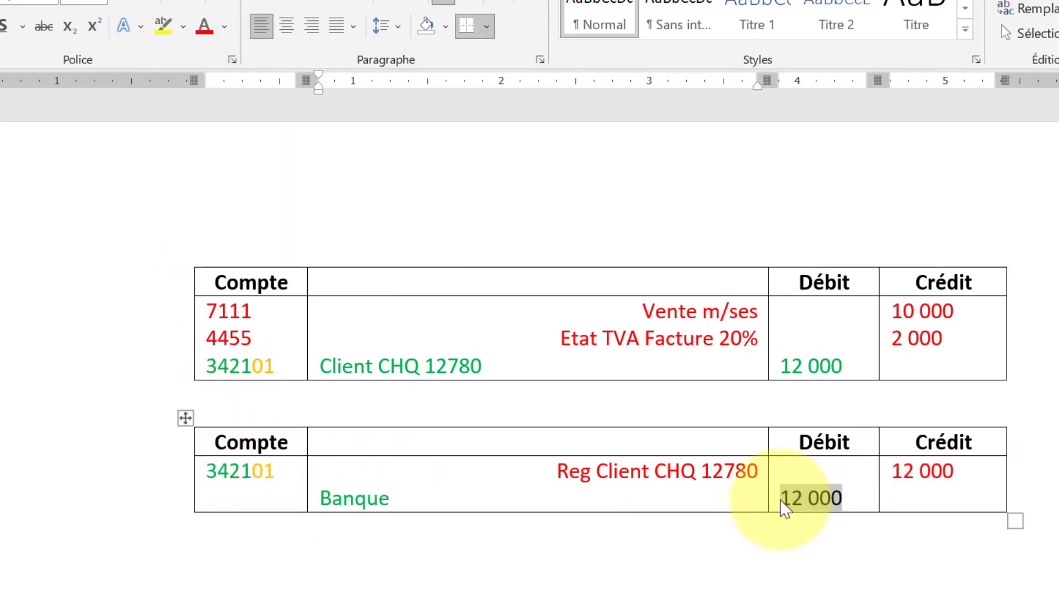
pyautogui.click(229, 36)
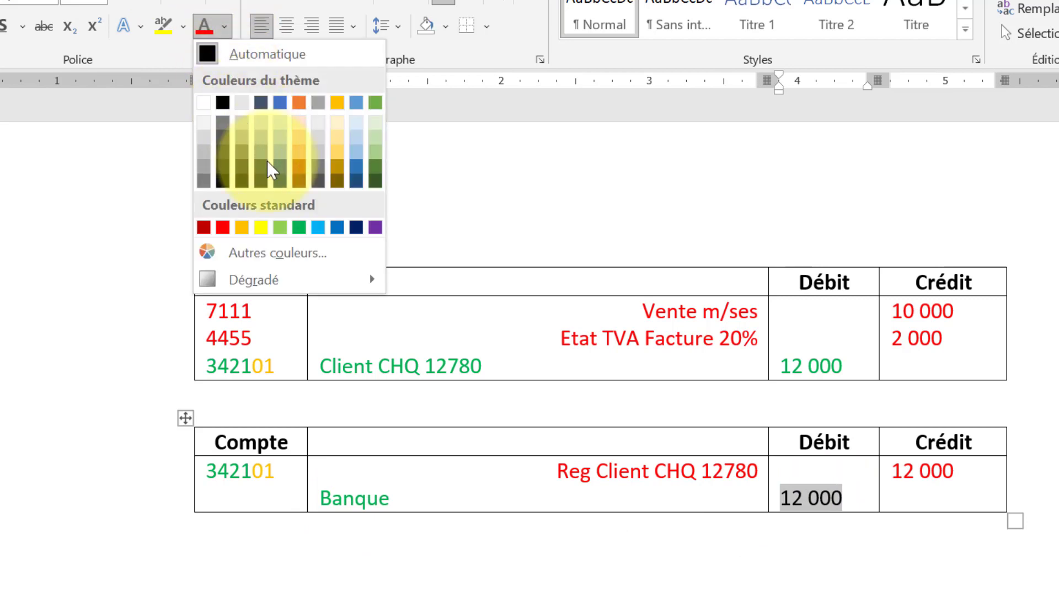
pyautogui.click(292, 227)
# Insert the heading "Journal Banque" between the two tables, directly above the settlement table
pyautogui.click(379, 260)
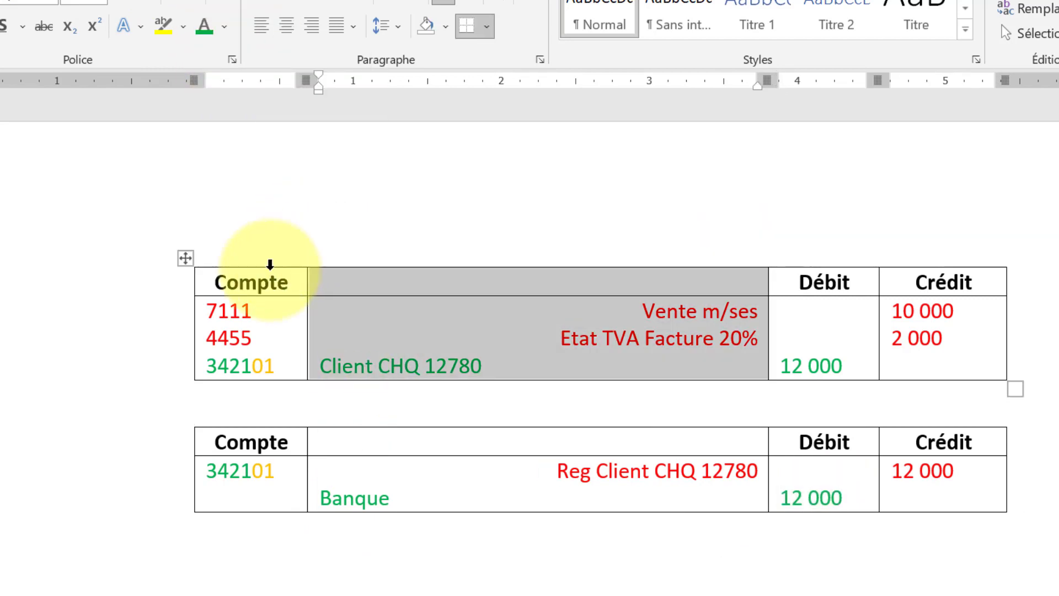
pyautogui.click(313, 407)
pyautogui.press('Return')
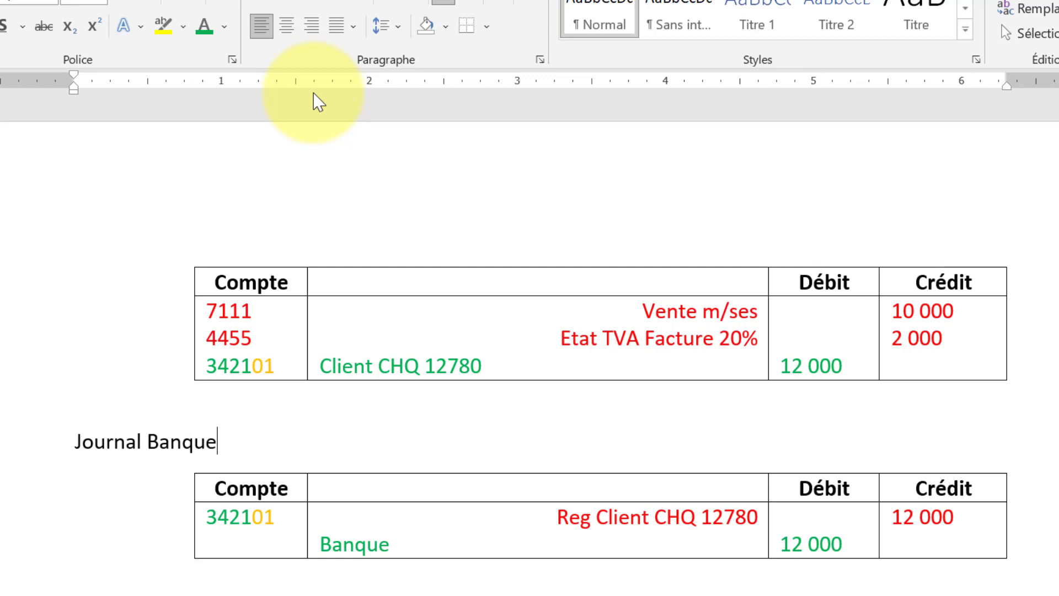
# Move the sales entry table down to free a line above it and add the heading "Journal Ventes" there
pyautogui.click(284, 261)
pyautogui.click(284, 418)
pyautogui.press('Return')
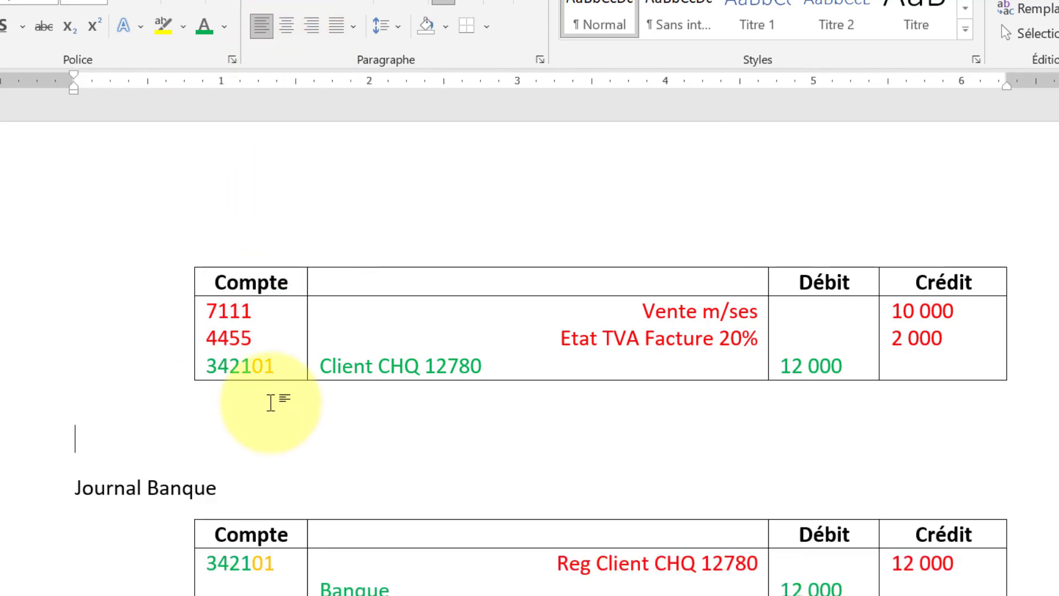
pyautogui.click(290, 305)
pyautogui.click(184, 260)
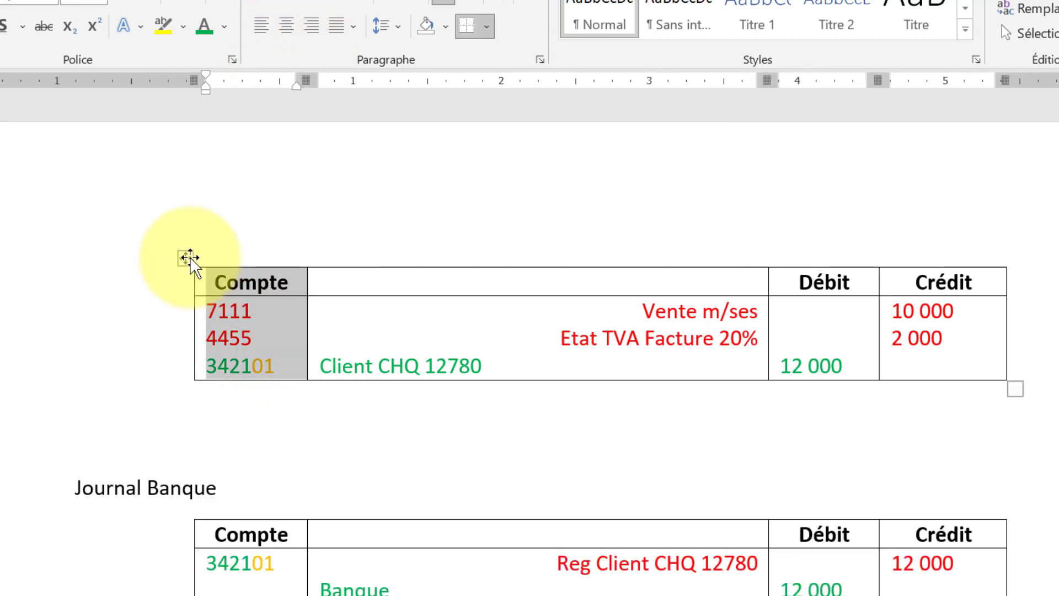
pyautogui.click(184, 258)
pyautogui.press('BackSpace')
pyautogui.click(192, 364)
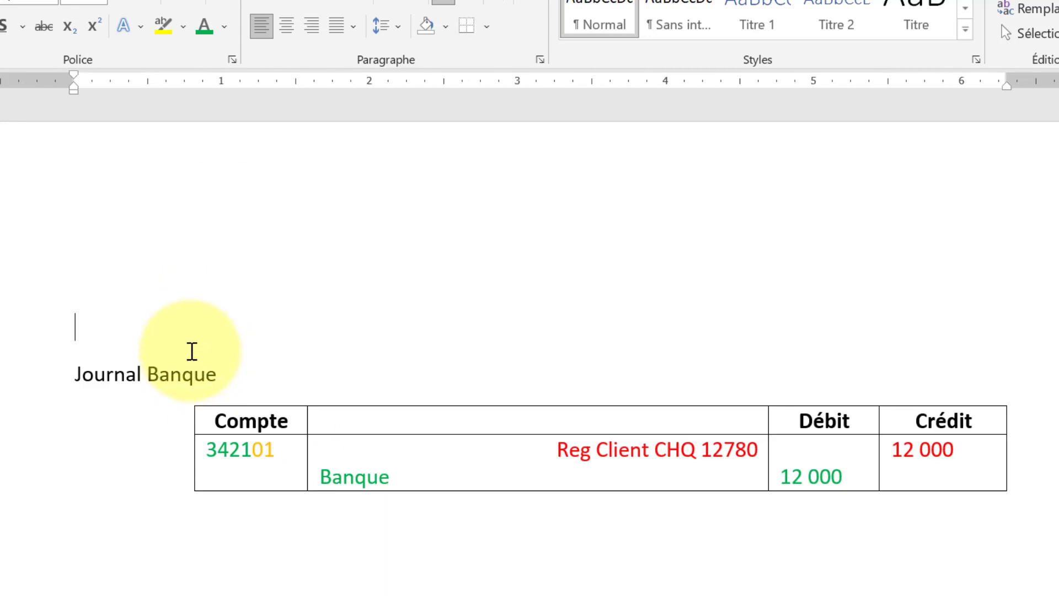
pyautogui.press('Return')
pyautogui.hotkey('ctrl', 'v')
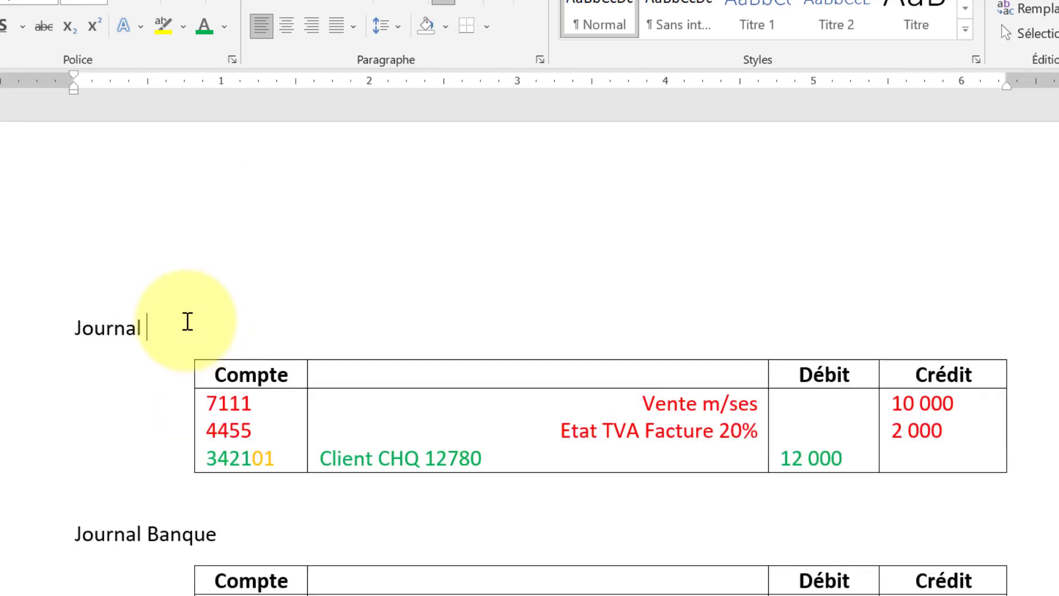
pyautogui.write('s')
pyautogui.scroll(-3, 230, 274)
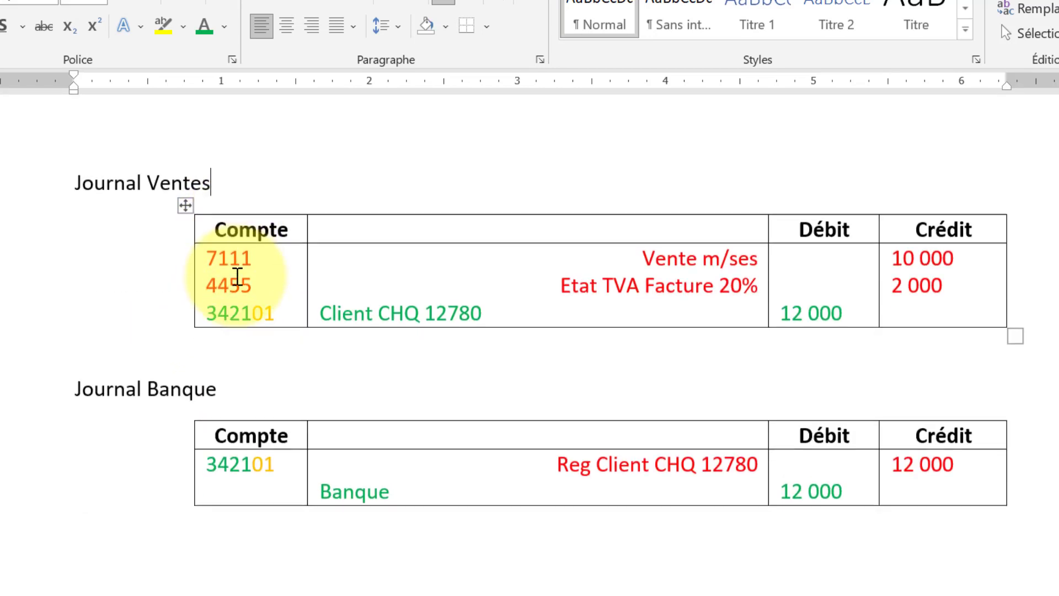
pyautogui.click(396, 492)
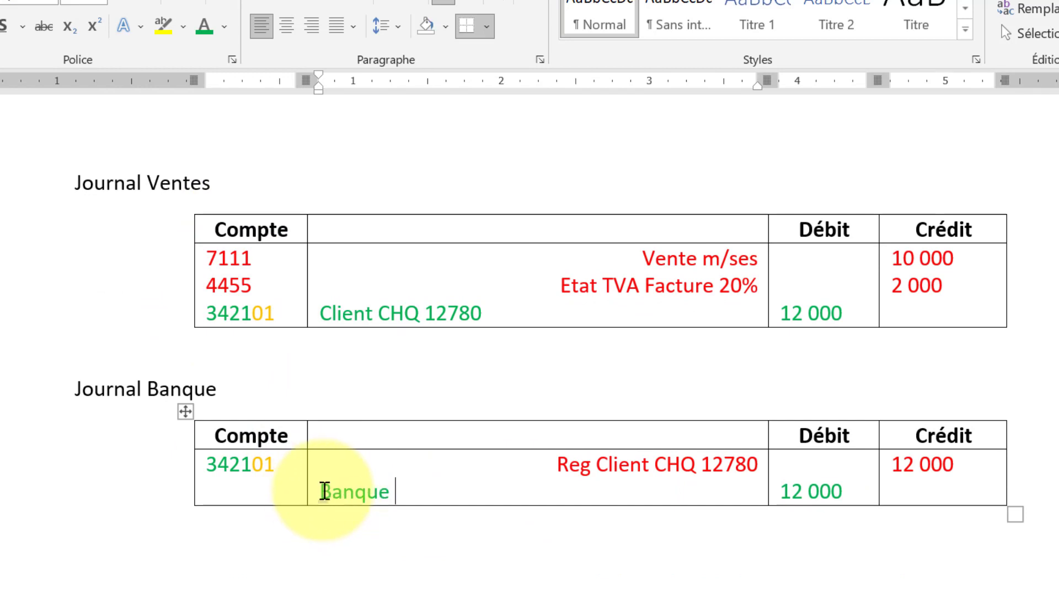
pyautogui.moveTo(325, 491); pyautogui.dragTo(392, 492)
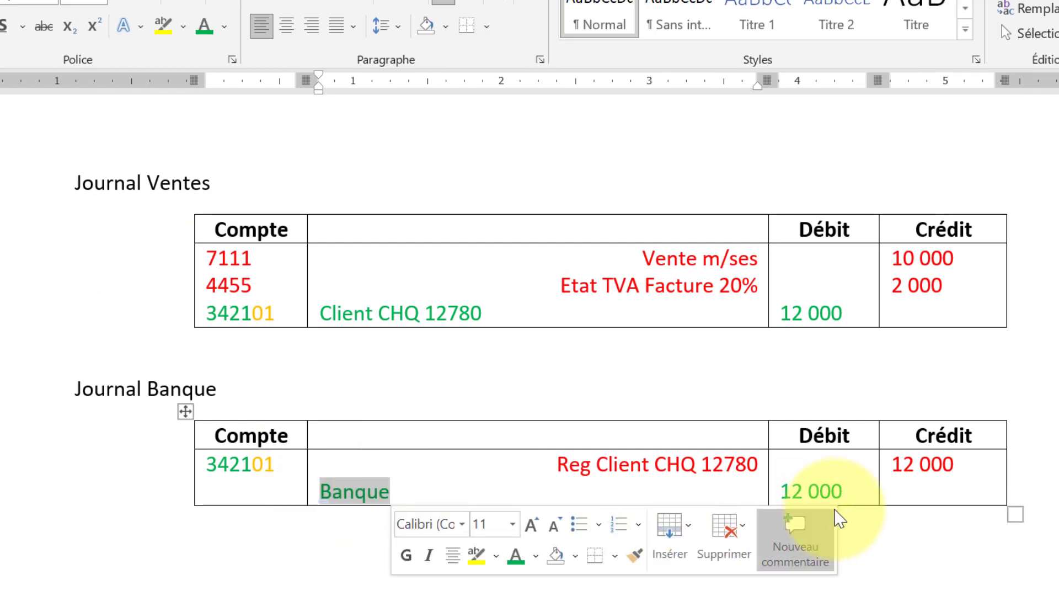
pyautogui.click(633, 386)
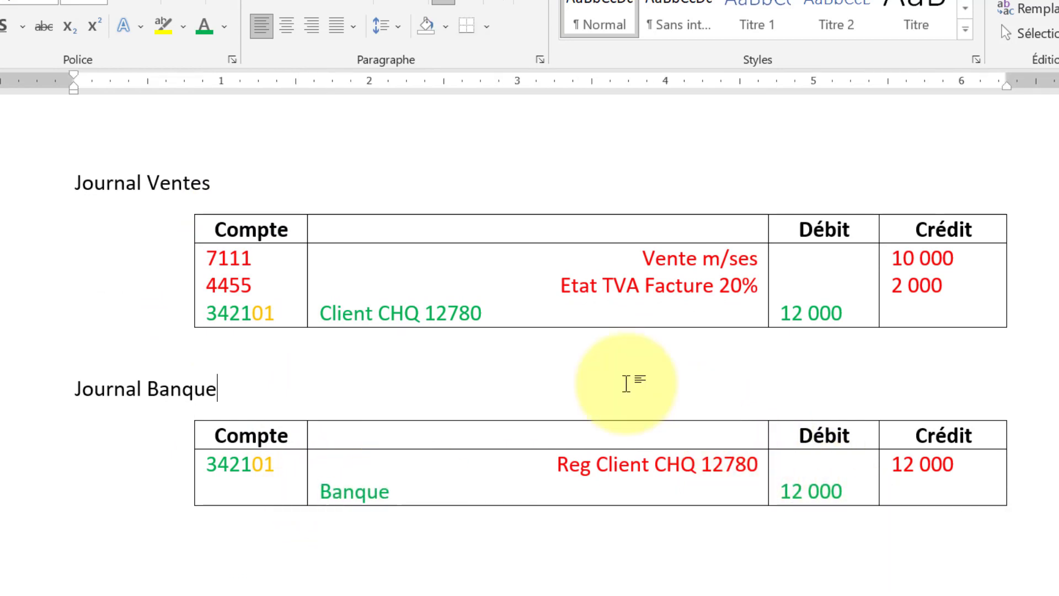
pyautogui.scroll(1, 596, 370)
pyautogui.scroll(1, 559, 355)
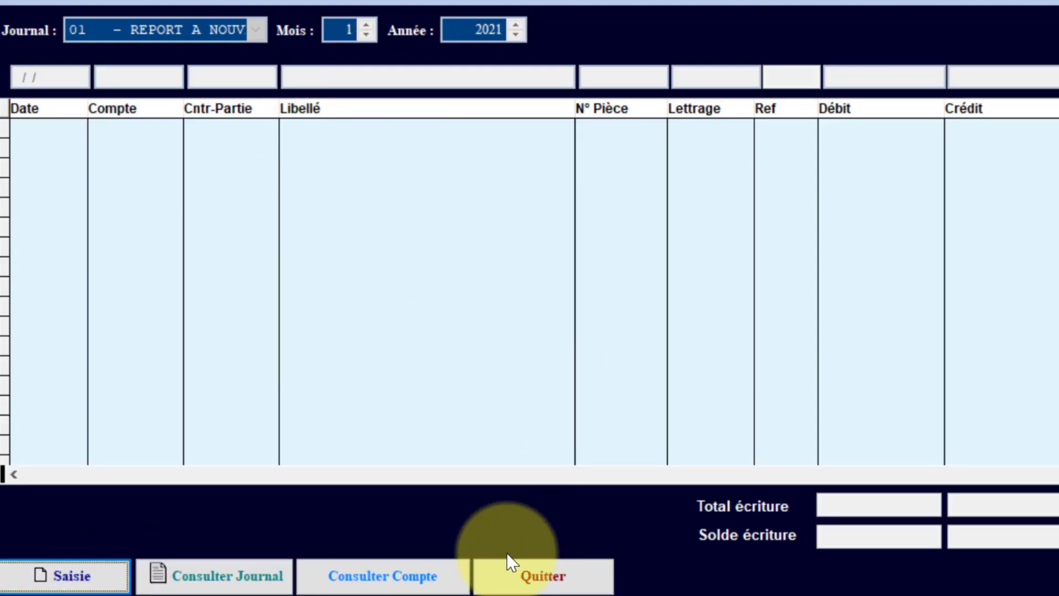
# Switch to Compta J.B.S. and start entering records in the V - VENTES journal
pyautogui.click(94, 577)
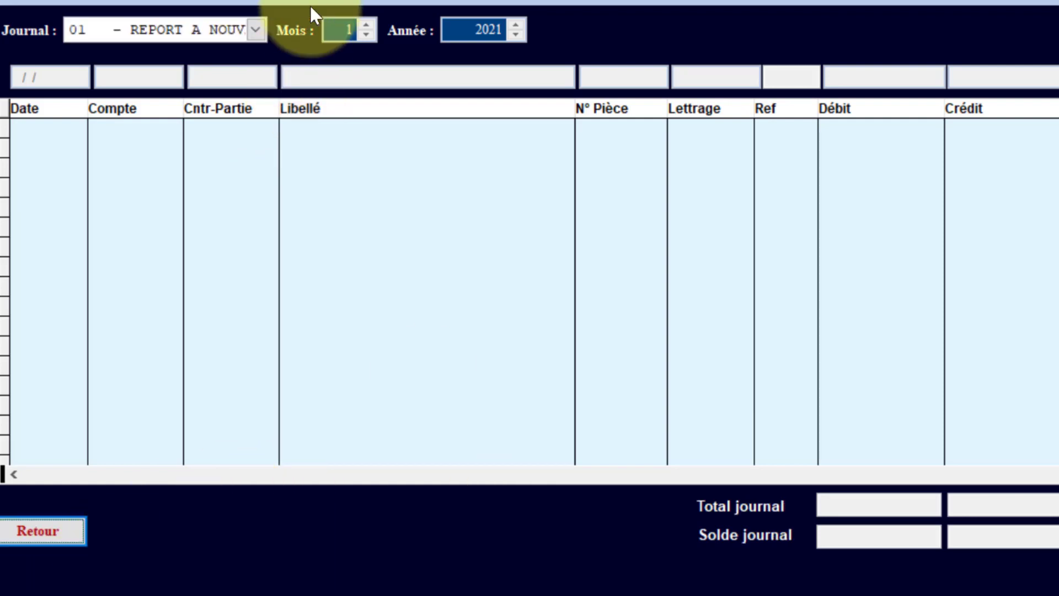
pyautogui.click(257, 30)
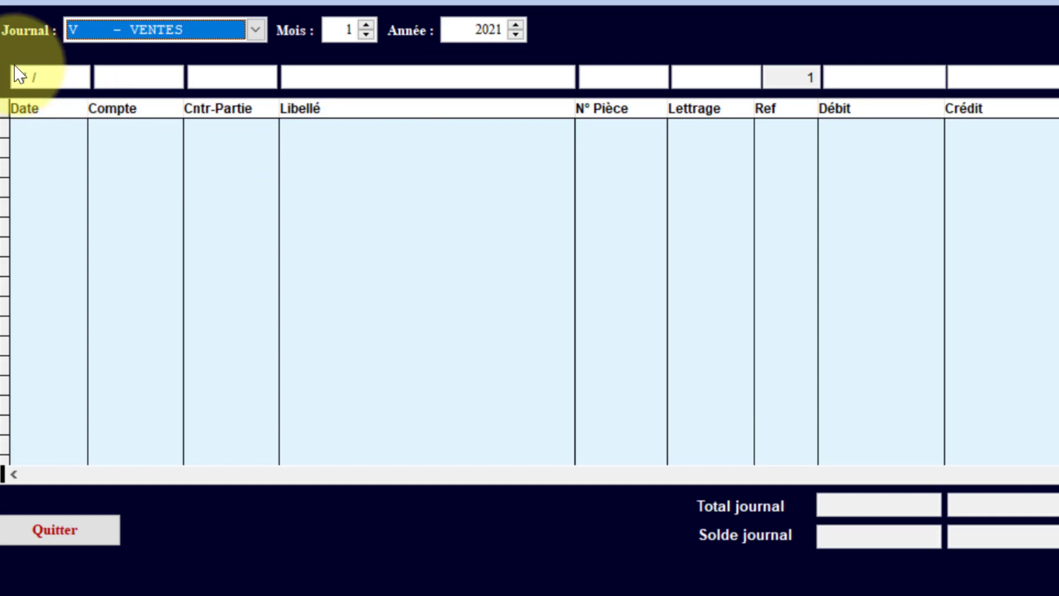
pyautogui.click(21, 78)
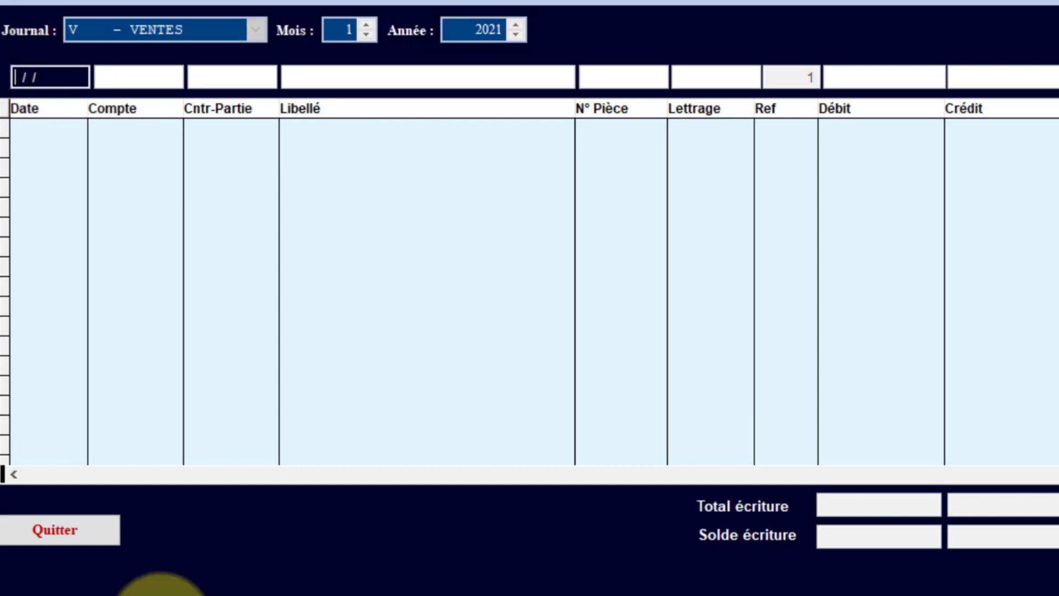
# Check the invoice image in Paint and set the sales entry's date to 01/01/2021 in Compta J.B.S
pyautogui.click(165, 594)
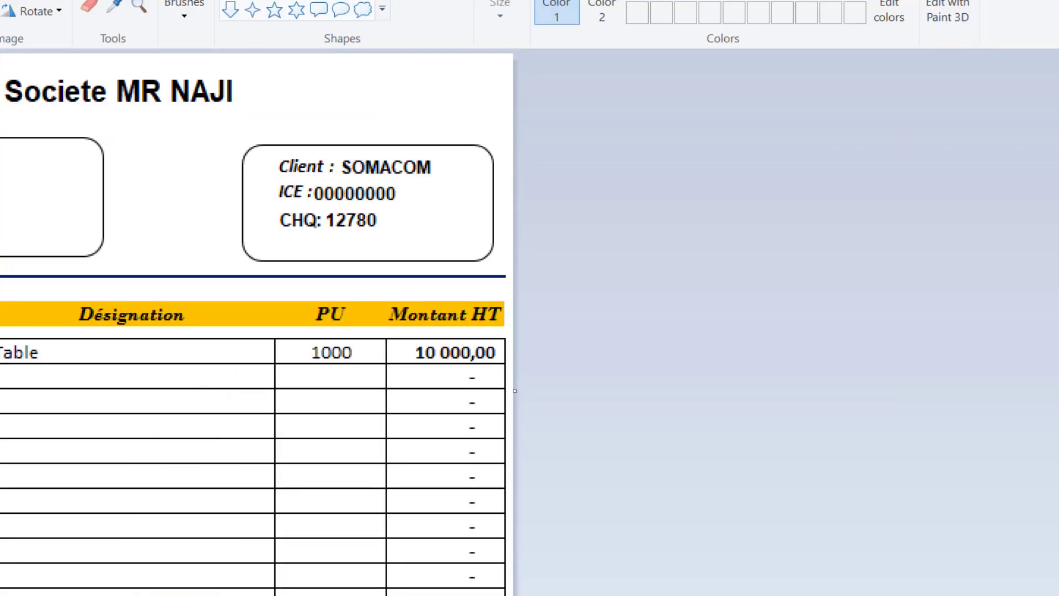
pyautogui.click(191, 593)
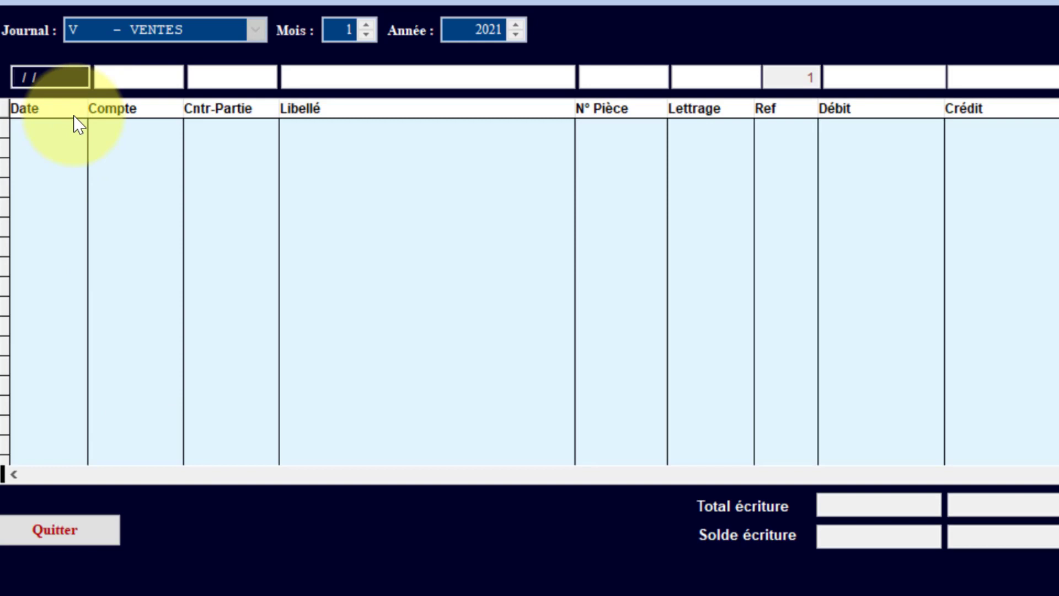
pyautogui.write('01/01/202')
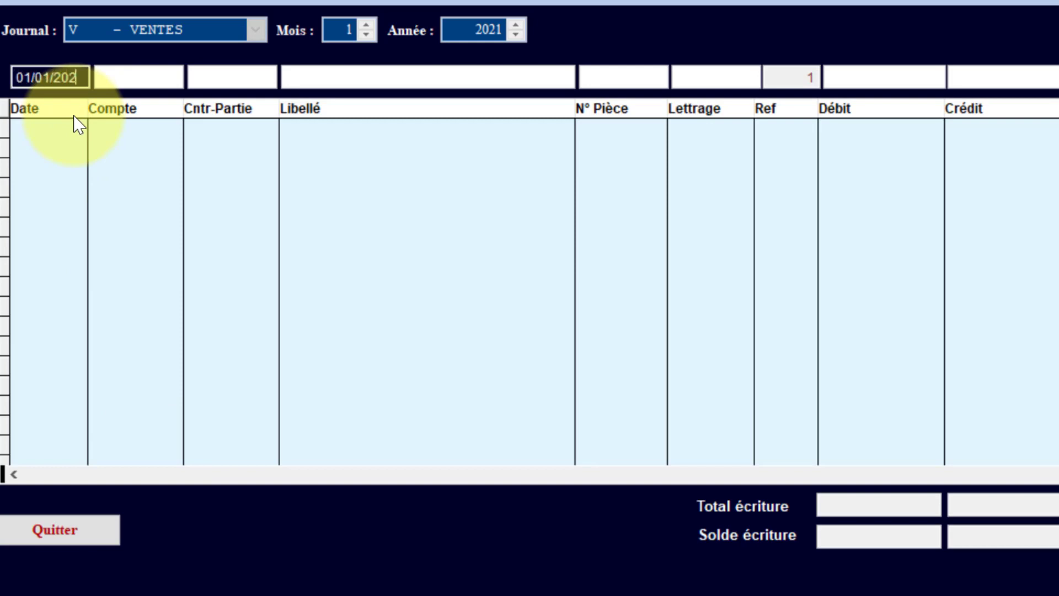
pyautogui.write('1')
pyautogui.press('Return')
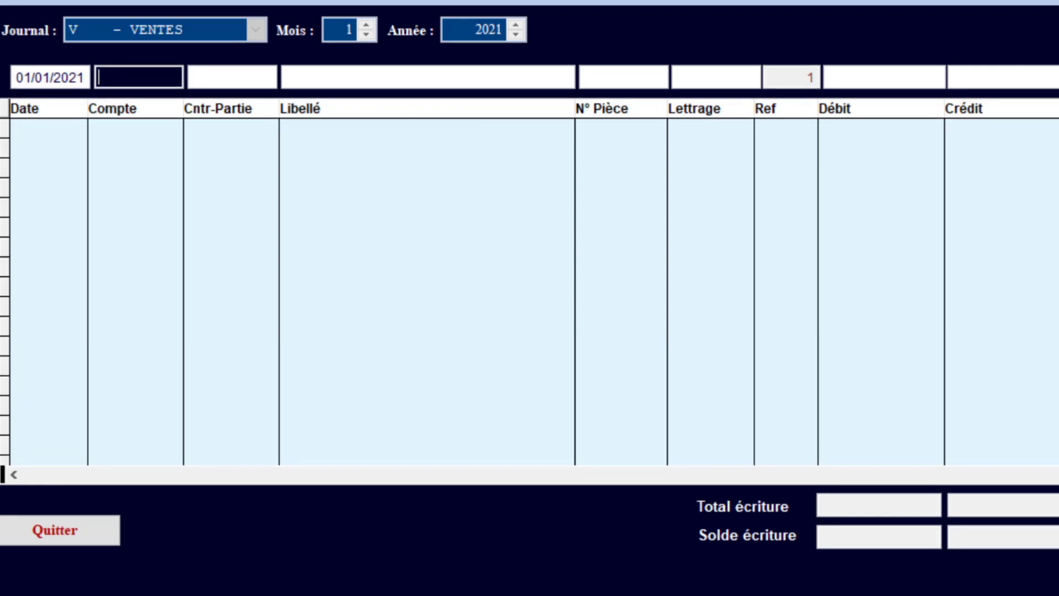
# Switch to Word and examine the client line's account, label and debit amount in the Journal Ventes table
pyautogui.hotkey('alt', 'Tab')
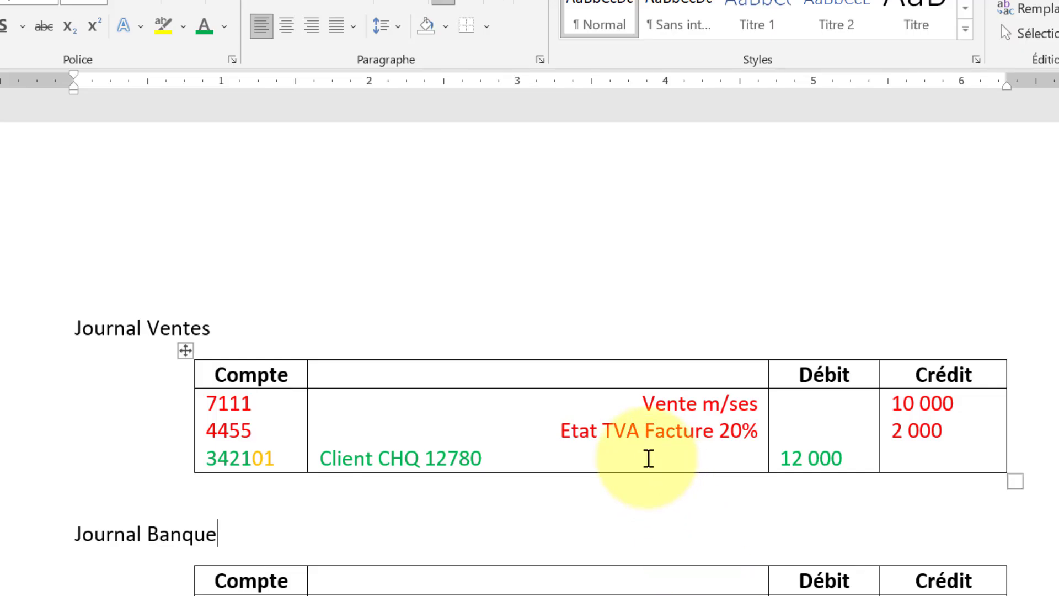
pyautogui.scroll(-1, 799, 387)
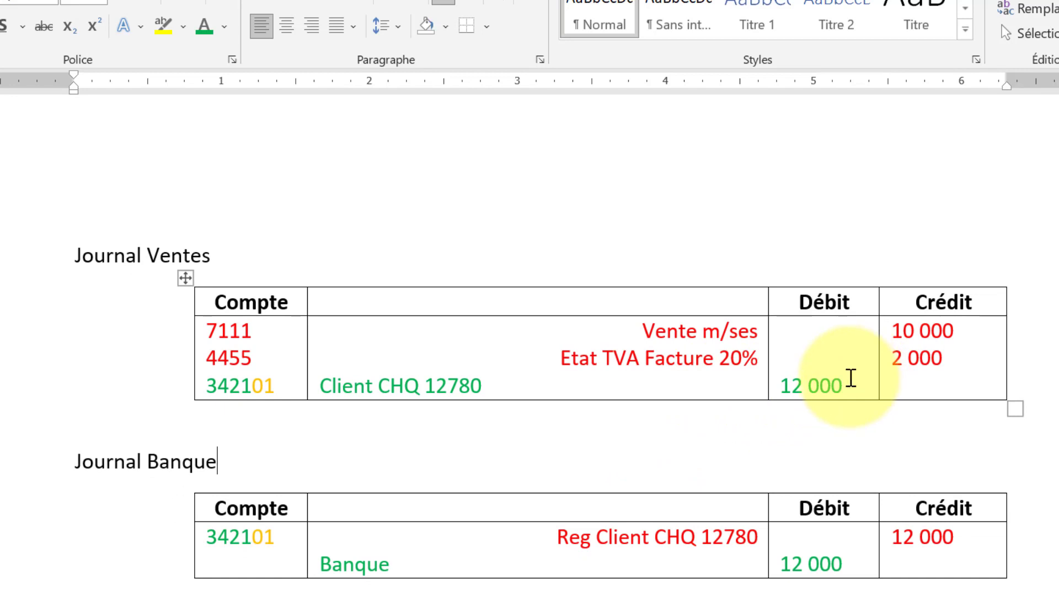
pyautogui.moveTo(851, 378); pyautogui.dragTo(775, 378)
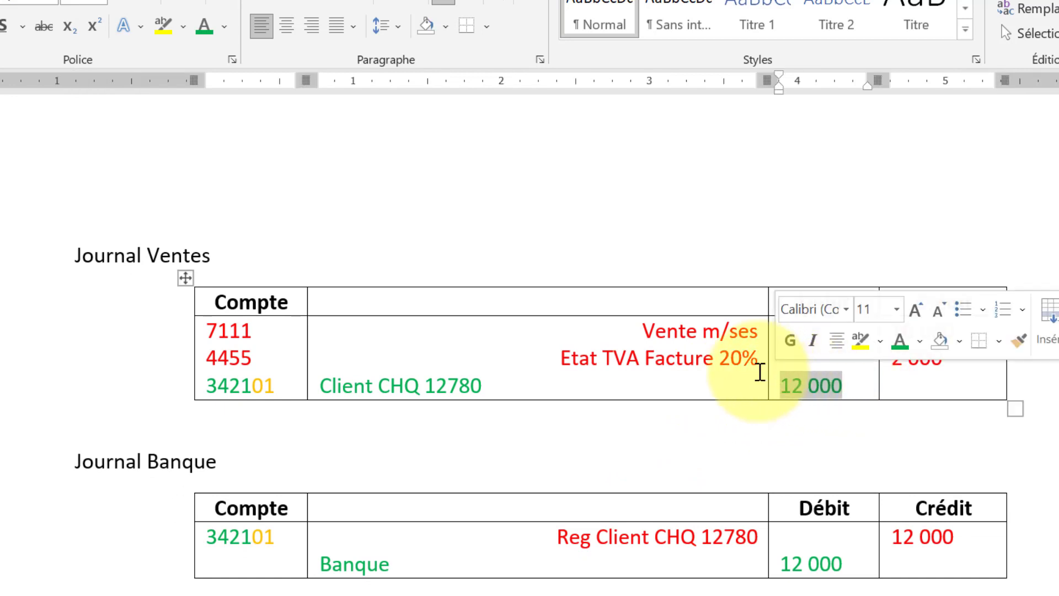
pyautogui.click(760, 371)
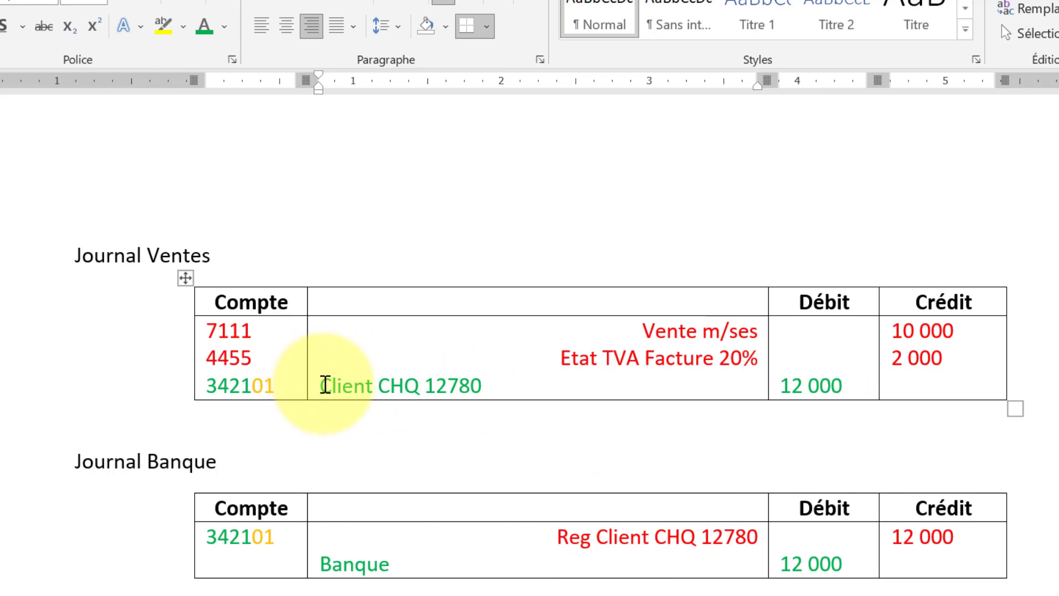
pyautogui.moveTo(333, 384); pyautogui.dragTo(515, 386)
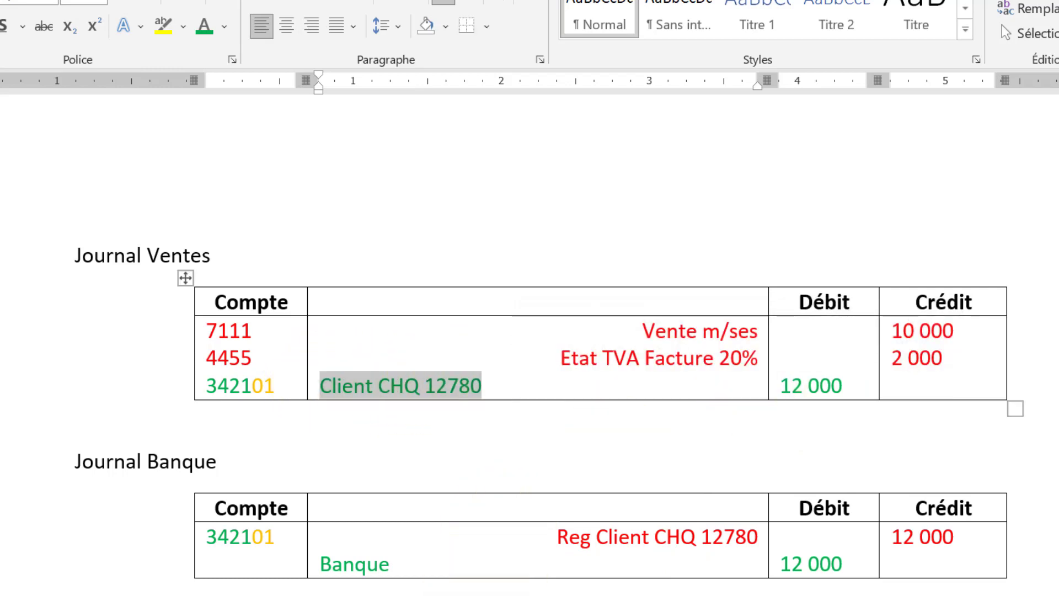
pyautogui.press('Left')
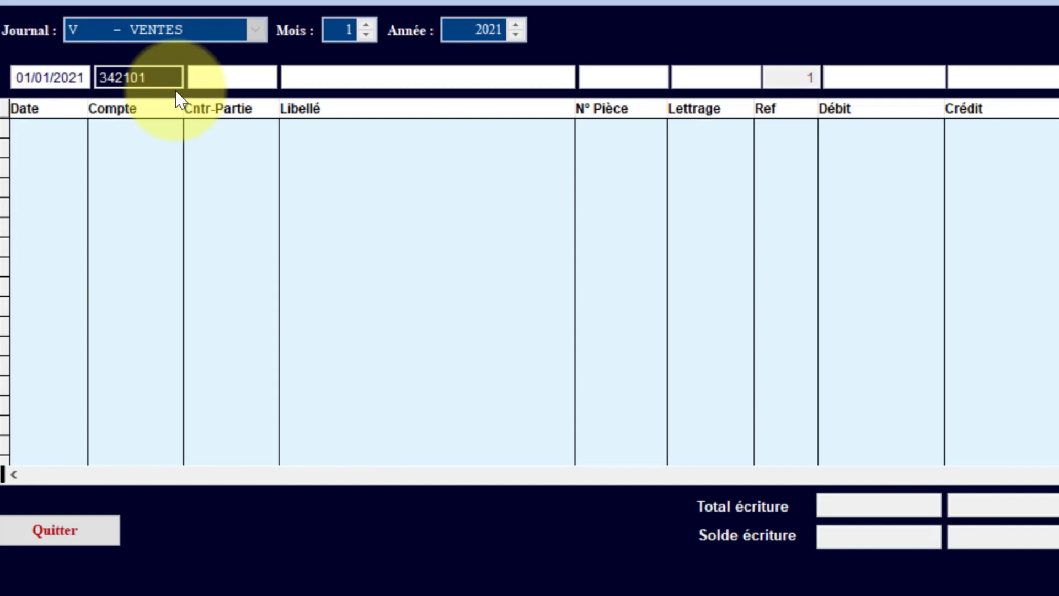
# Create the missing client account 342101 in Compta J.B.S. with the label CLIENT SOMACOM
pyautogui.press('Return')
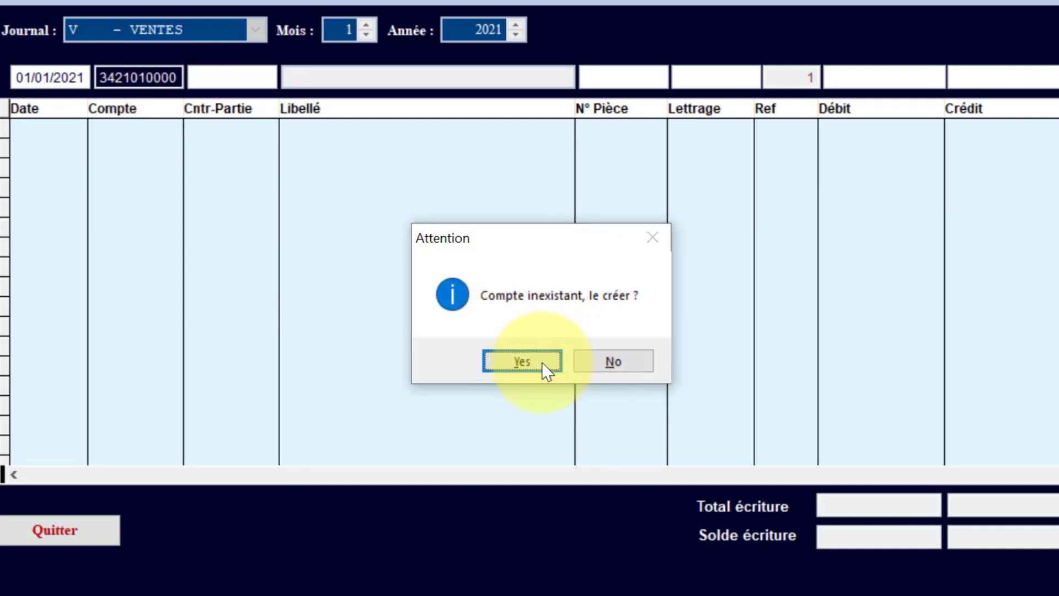
pyautogui.click(522, 362)
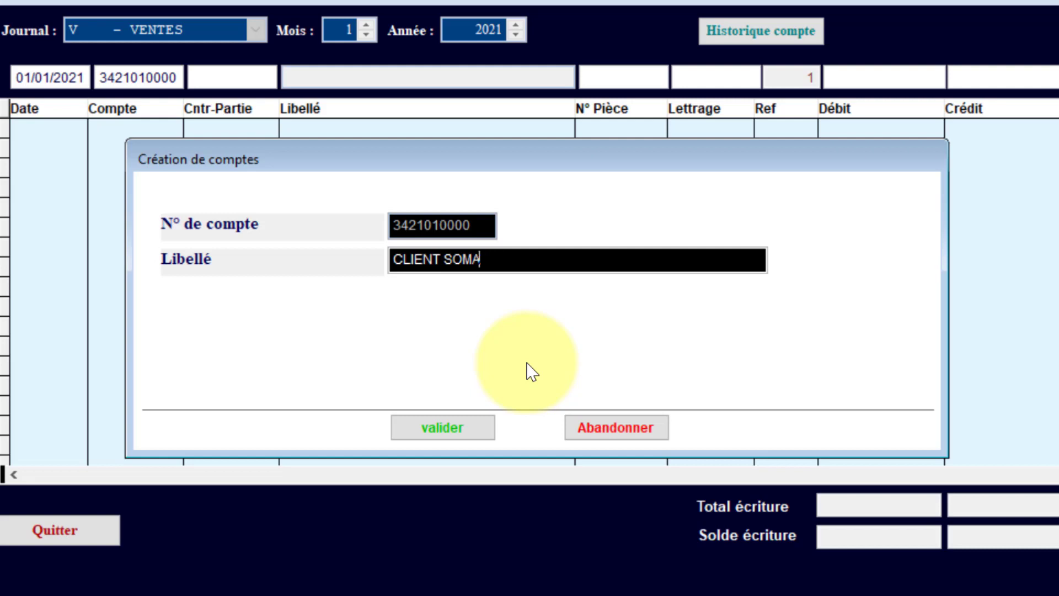
pyautogui.click(444, 436)
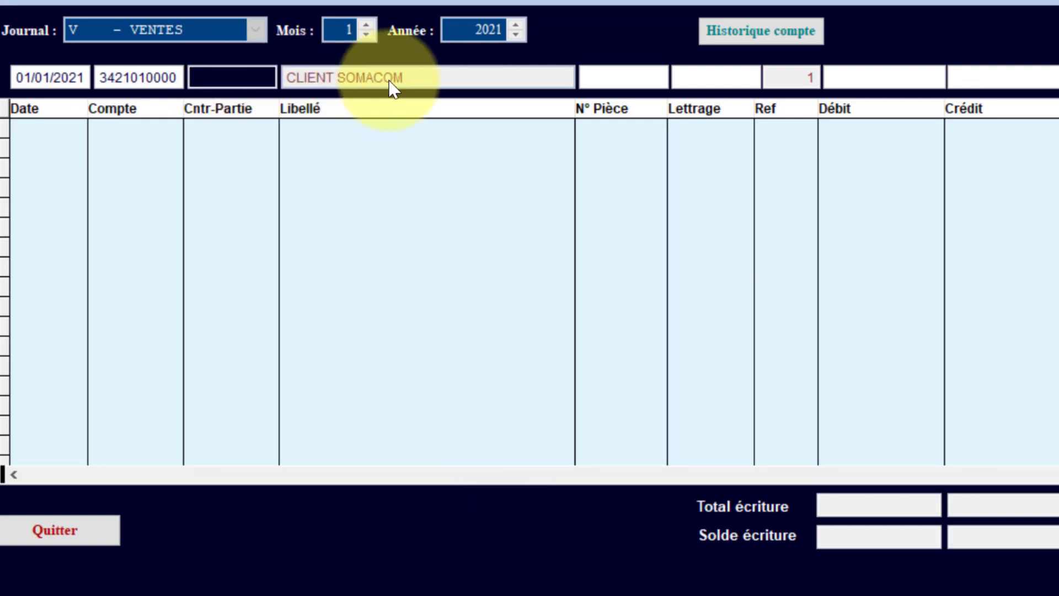
# Set the client line's label to CLIENT SOMACOM FAC A10 and its piece number to A10, checking the invoice for the number
pyautogui.press('Tab')
pyautogui.click(447, 84)
pyautogui.press('BackSpace')
pyautogui.press('BackSpace')
pyautogui.press('BackSpace')
pyautogui.press('BackSpace')
pyautogui.press('BackSpace')
pyautogui.press('BackSpace')
pyautogui.press('BackSpace')
pyautogui.press('BackSpace')
pyautogui.press('BackSpace')
pyautogui.press('BackSpace')
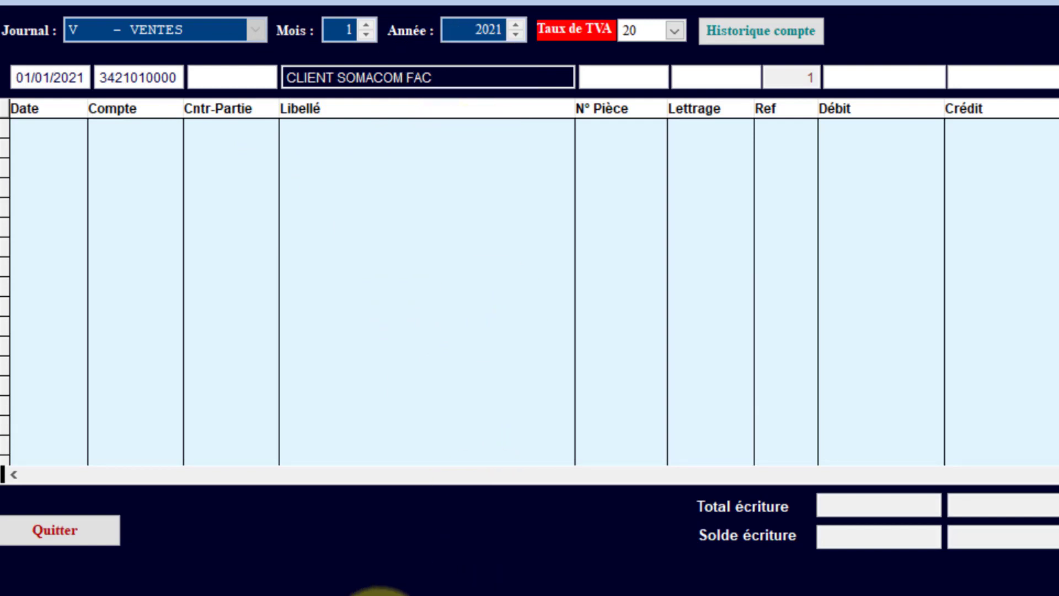
pyautogui.hotkey('alt', 'Tab')
pyautogui.hotkey('alt', 'Tab')
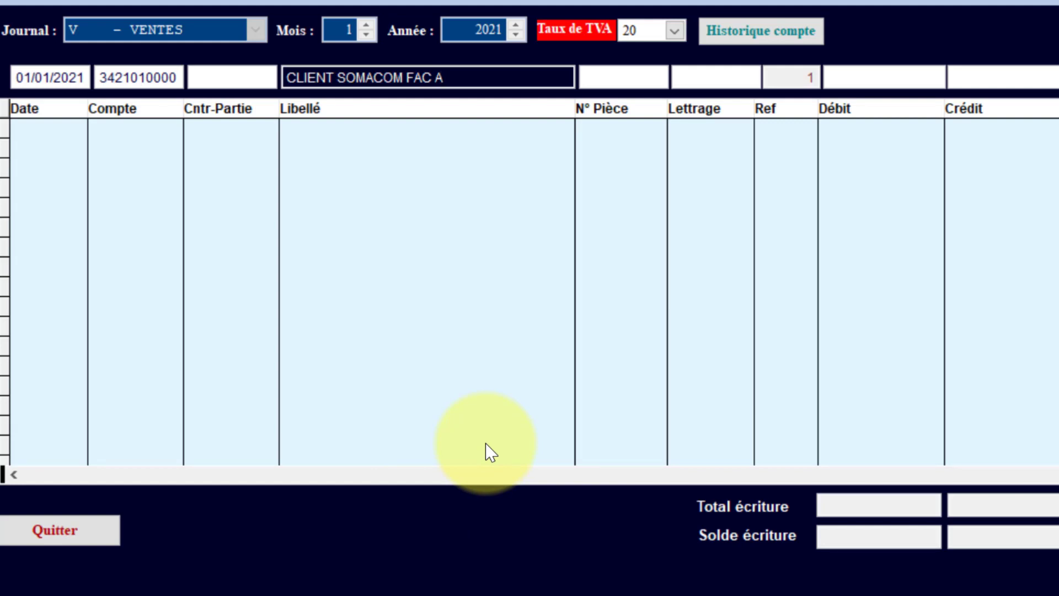
pyautogui.press('Tab')
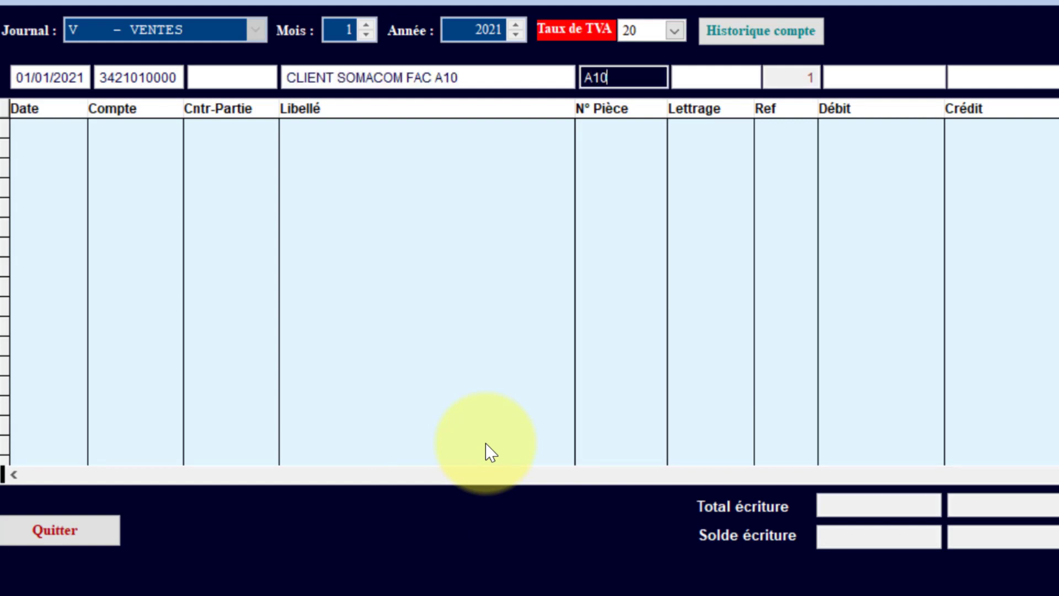
pyautogui.press('Tab')
pyautogui.press('Tab')
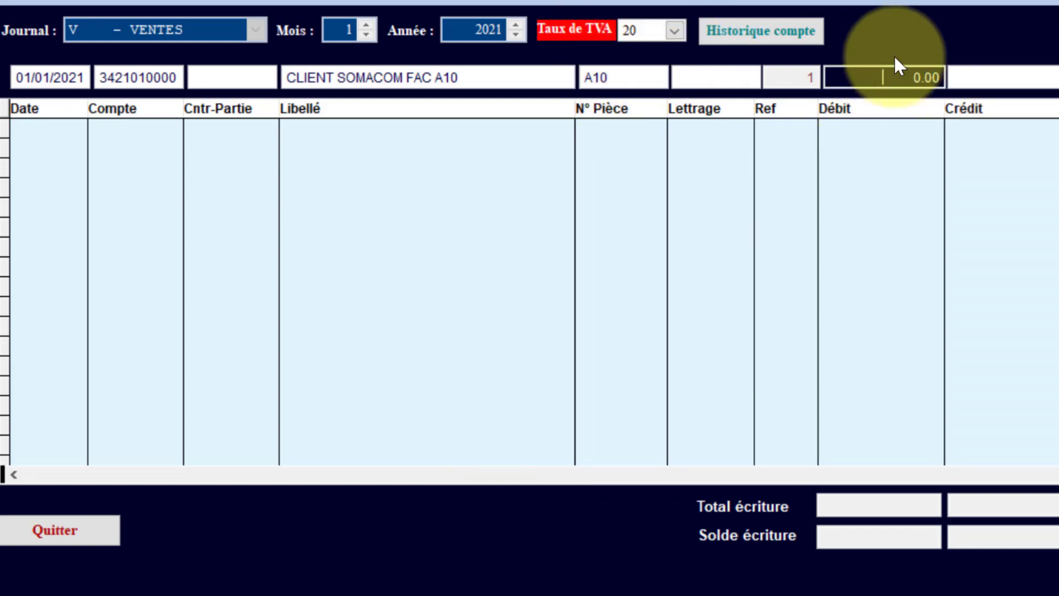
# Check the client amount in Word, enter 12000 as the client line's debit and validate the line
pyautogui.click(424, 593)
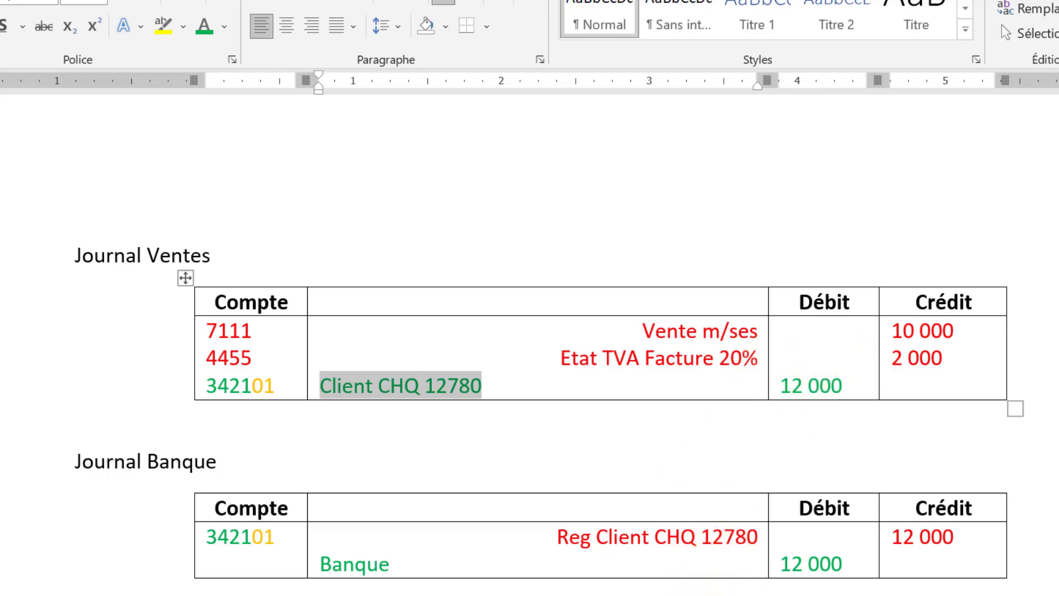
pyautogui.click(714, 593)
pyautogui.write('12 ')
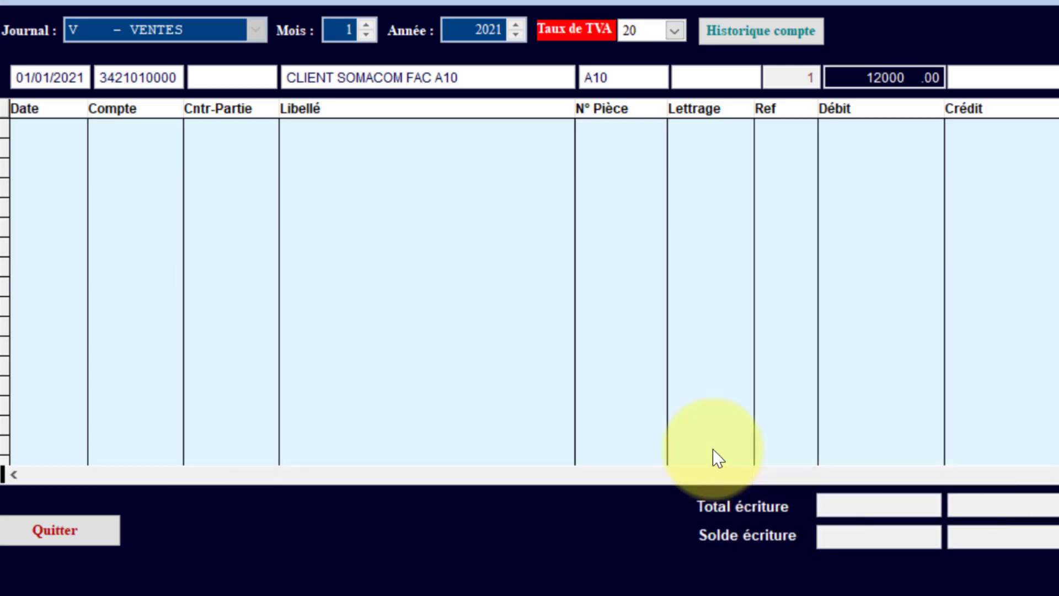
pyautogui.write('000')
pyautogui.press('Return')
pyautogui.click(1028, 30)
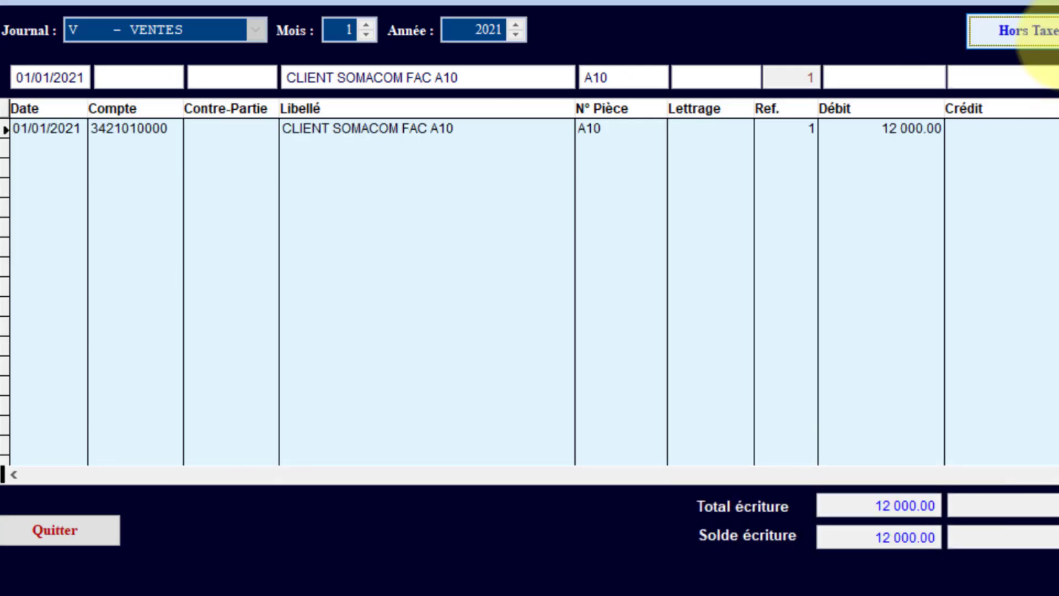
# Generate the entry's credit lines from the tax-free amount: 10000 to account 7111 and 2000 VAT to account 4455
pyautogui.click(1042, 30)
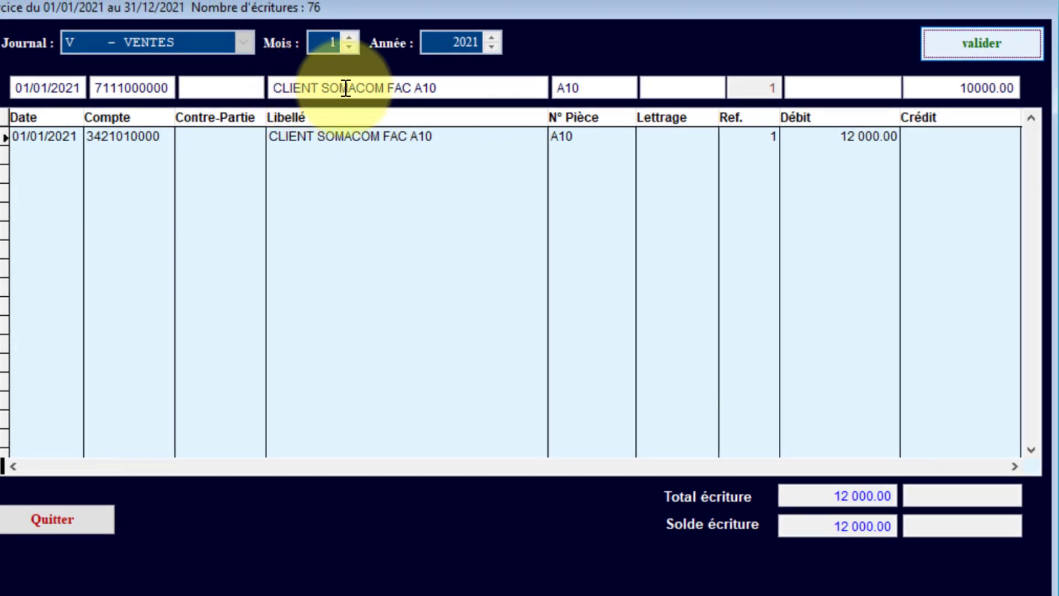
pyautogui.click(381, 91)
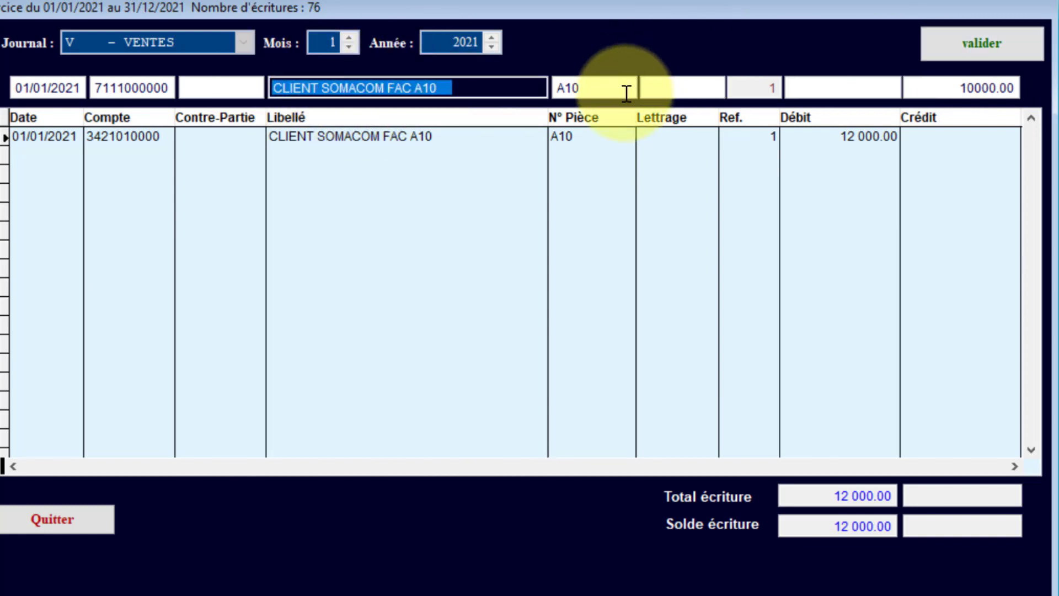
pyautogui.press('Tab')
pyautogui.click(971, 43)
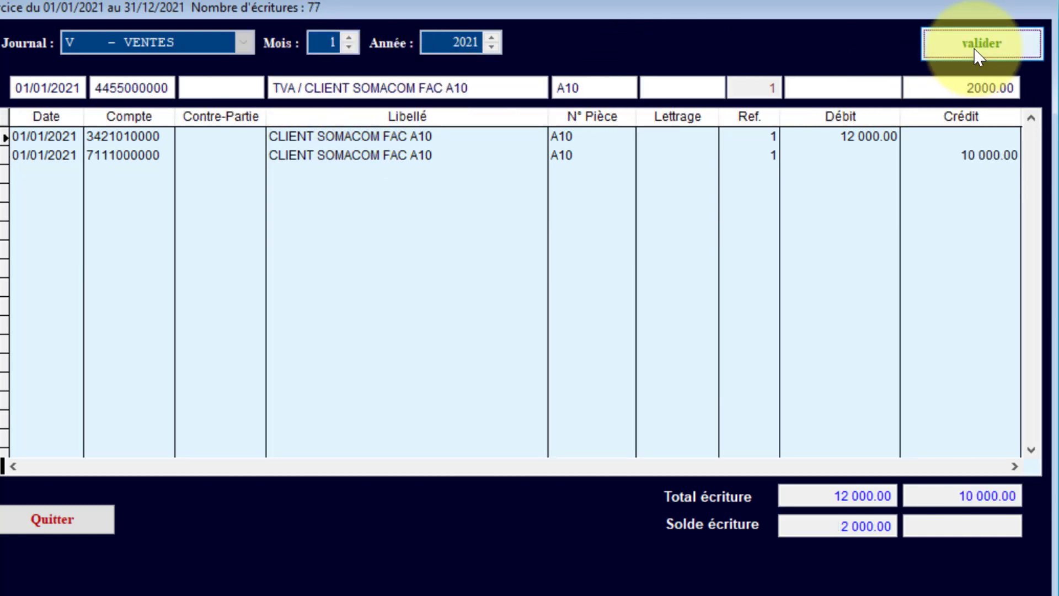
pyautogui.click(976, 43)
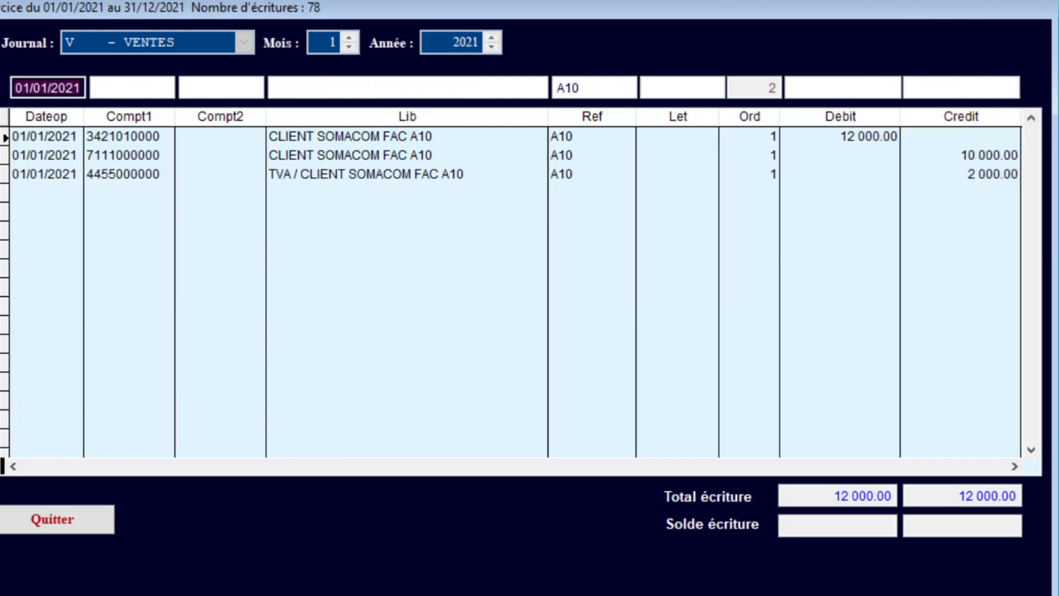
# Delete the complete three-line entry for invoice A10 from the sales journal
pyautogui.click(627, 592)
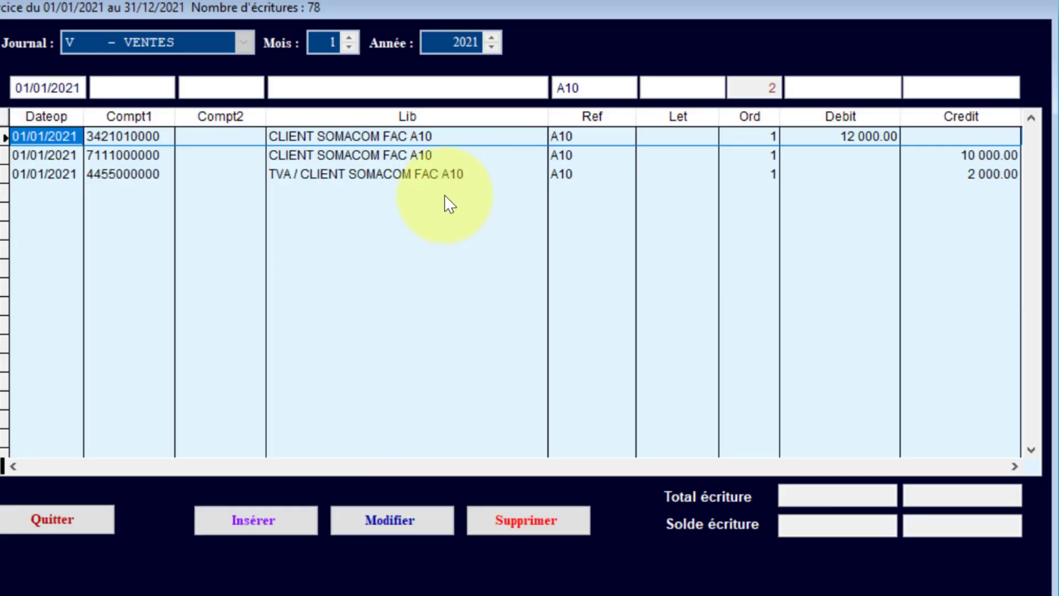
pyautogui.click(365, 174)
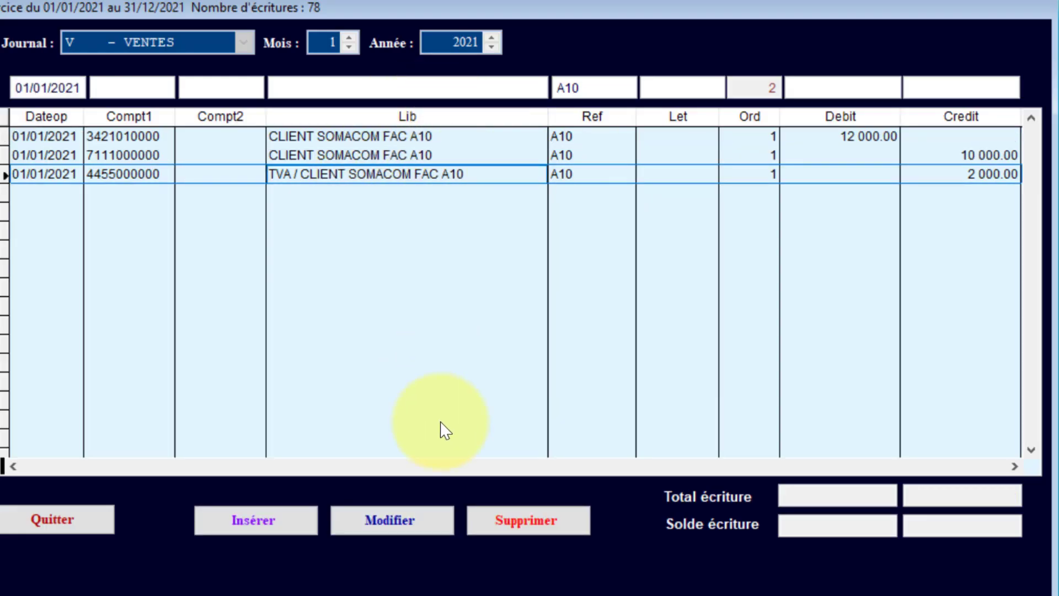
pyautogui.click(546, 527)
pyautogui.click(520, 368)
# Record a sales line on account 7111 with the label VENTE DE MARCHANDISES AU MAROC, piece A10 and a 10000 credit
pyautogui.click(105, 89)
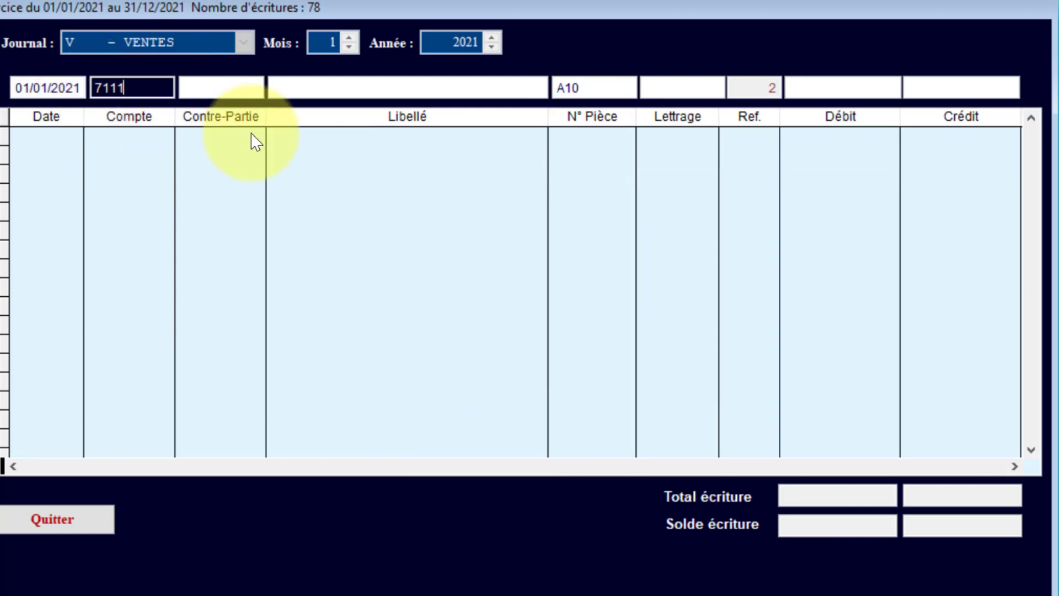
pyautogui.write('7111')
pyautogui.press('Return')
pyautogui.press('Return')
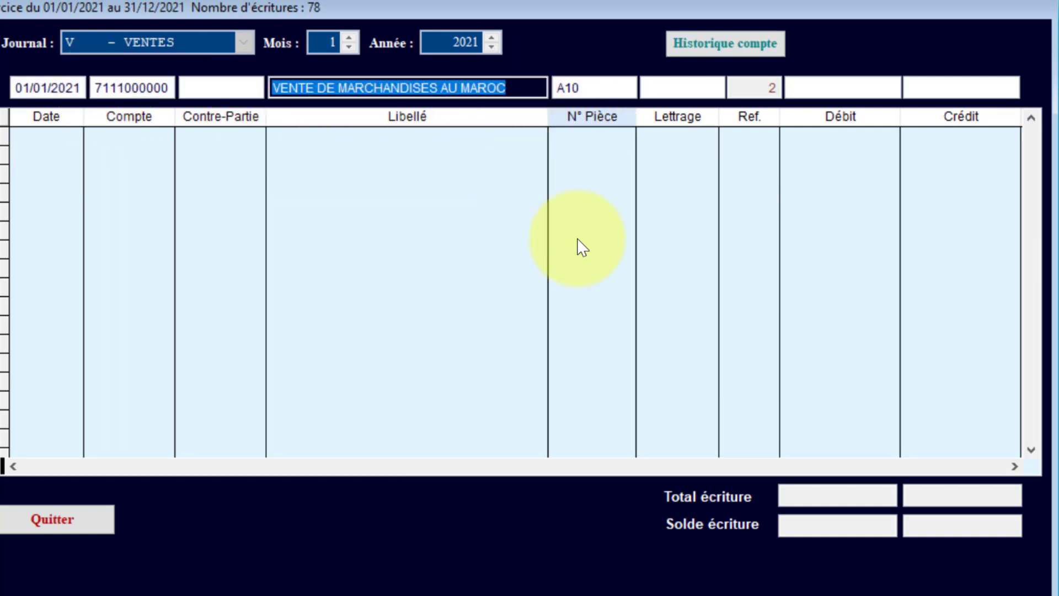
pyautogui.press('Return')
pyautogui.press('Return')
pyautogui.press('Return')
pyautogui.press('Return')
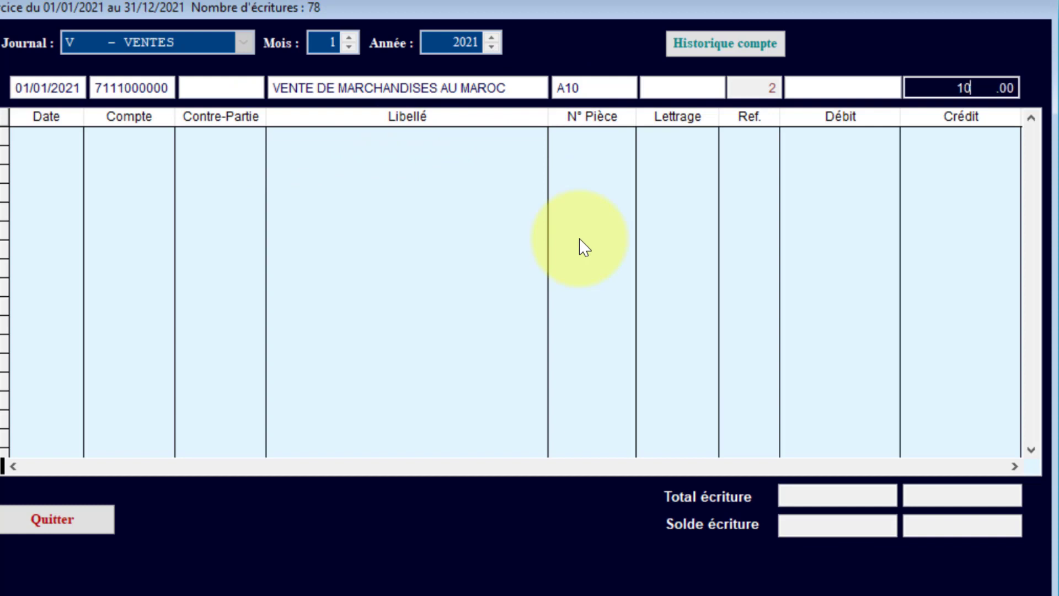
pyautogui.press('Return')
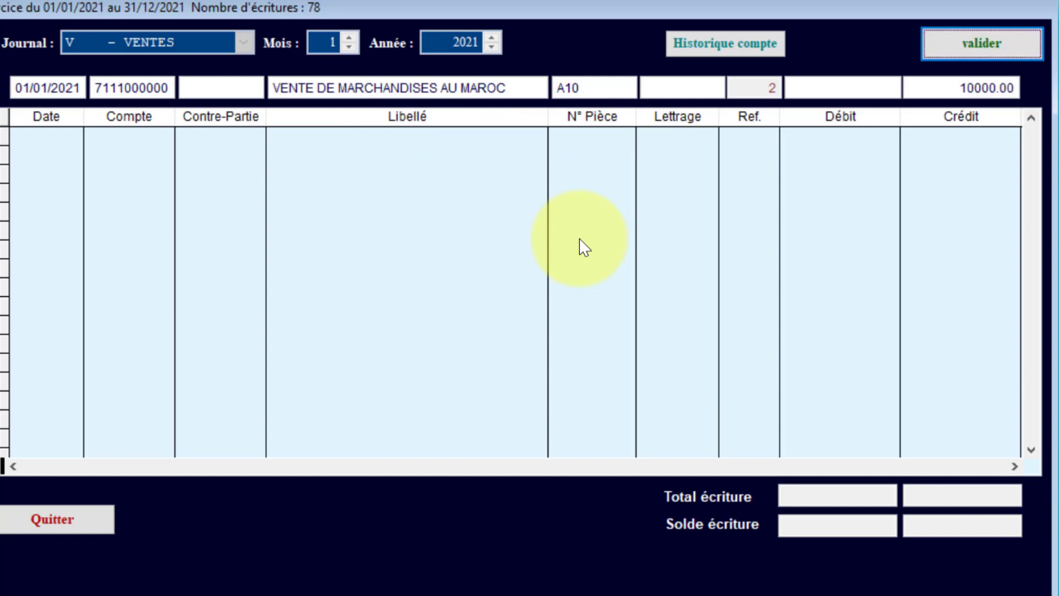
pyautogui.click(987, 43)
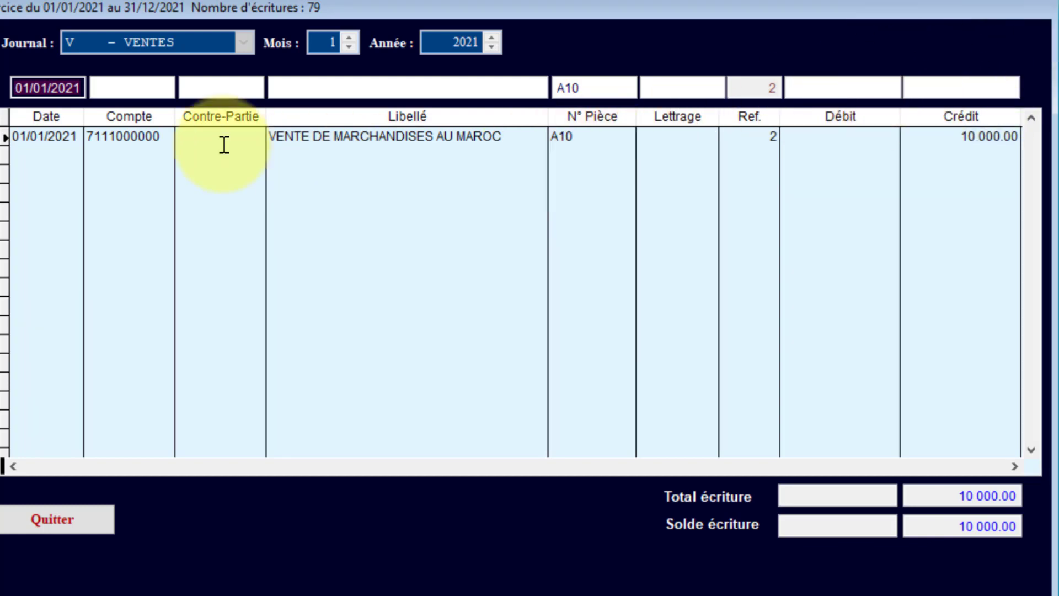
# Add the VAT line on account 4455 with the label ETAT, T.V.A. FACTUREE, piece A10 and a 2000 credit
pyautogui.click(141, 87)
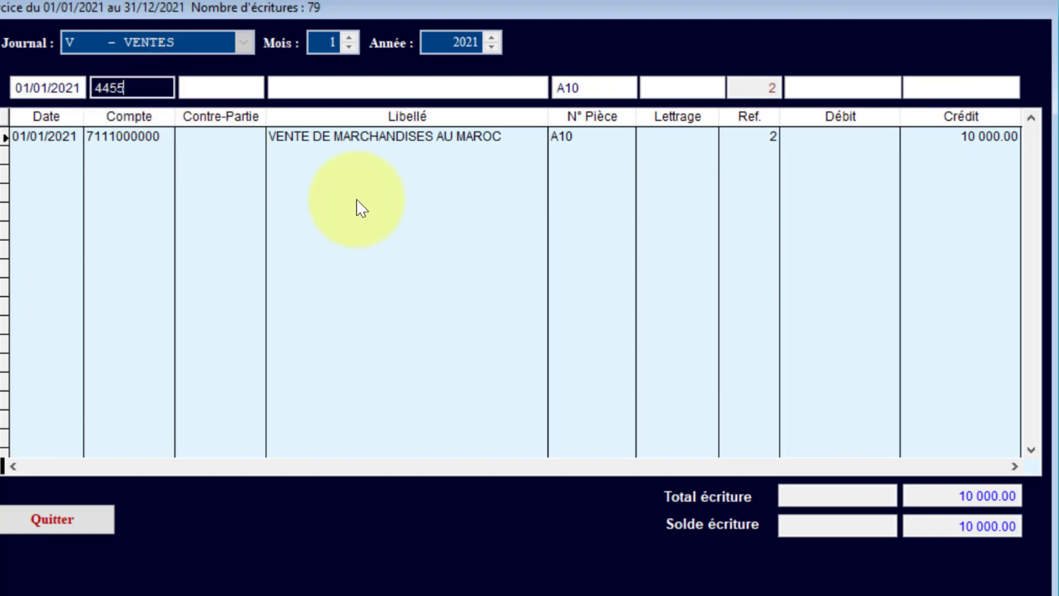
pyautogui.write('4455')
pyautogui.press('Return')
pyautogui.press('Return')
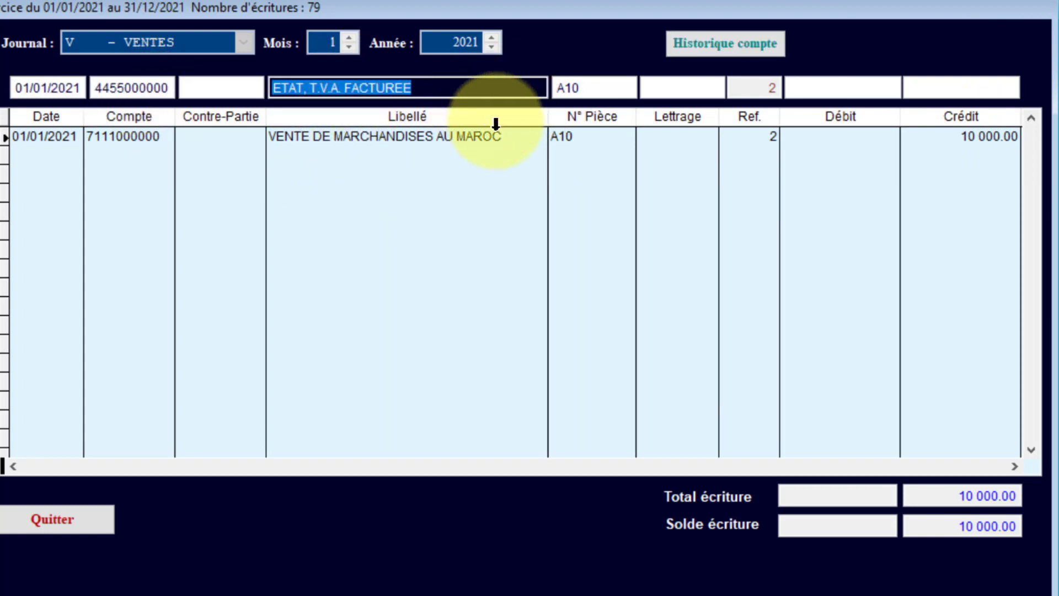
pyautogui.press('Return')
pyautogui.press('Return')
pyautogui.press('Return')
pyautogui.press('Return')
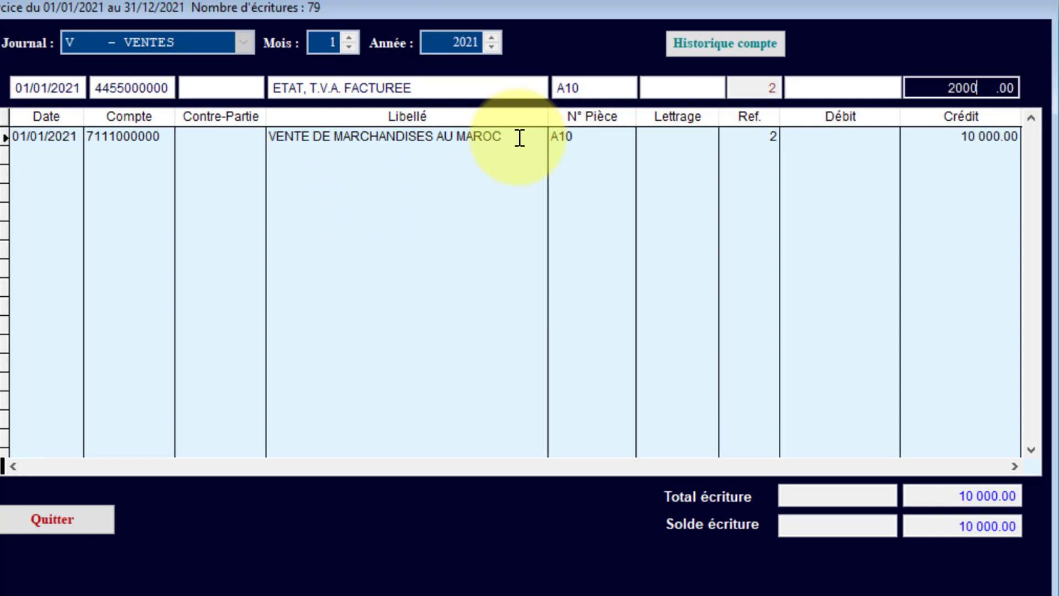
pyautogui.press('Return')
pyautogui.press('Return')
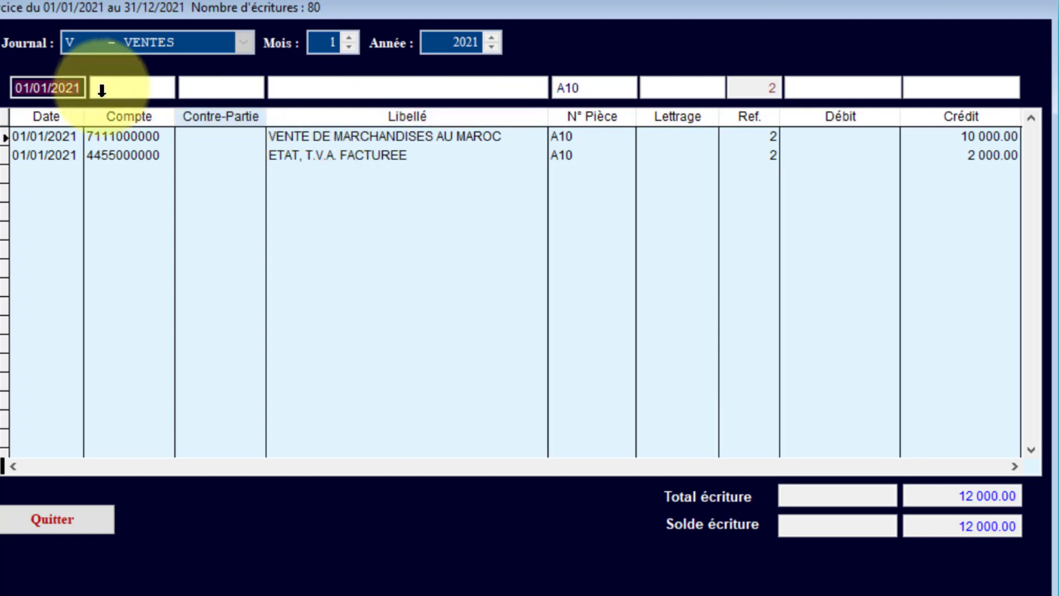
# Add the client line on account 342101 with the label CLIENT SOMACOM, piece A10 and a 12000 debit, completing the entry
pyautogui.press('Return')
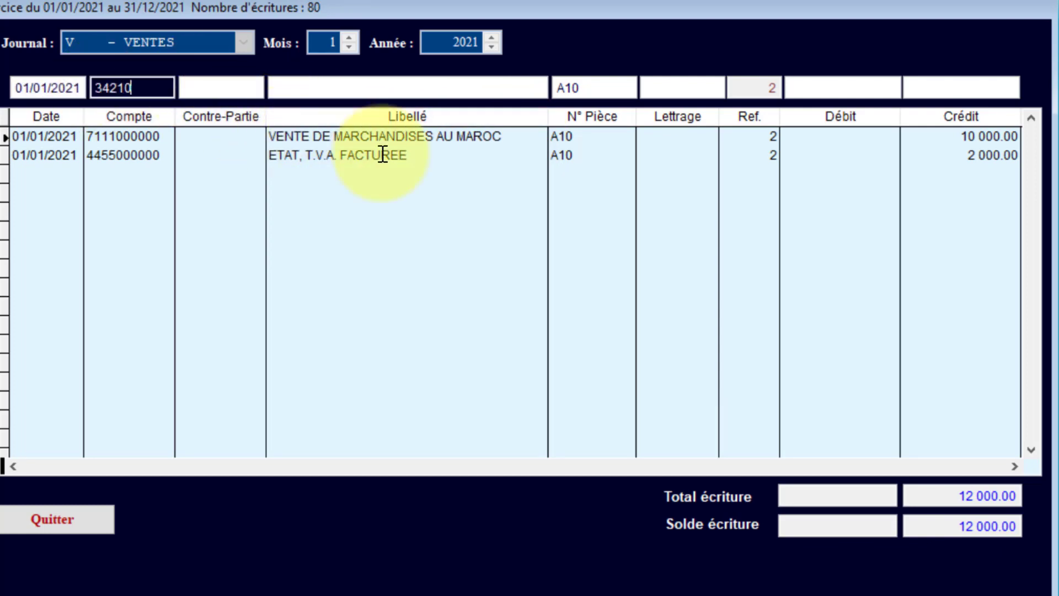
pyautogui.write('342101')
pyautogui.press('Return')
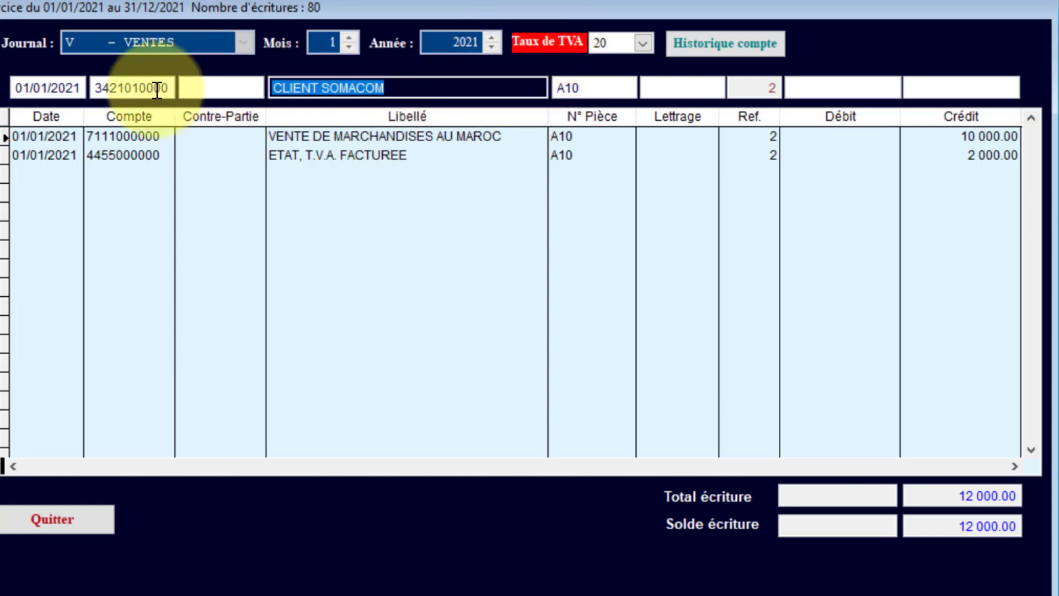
pyautogui.click(122, 90)
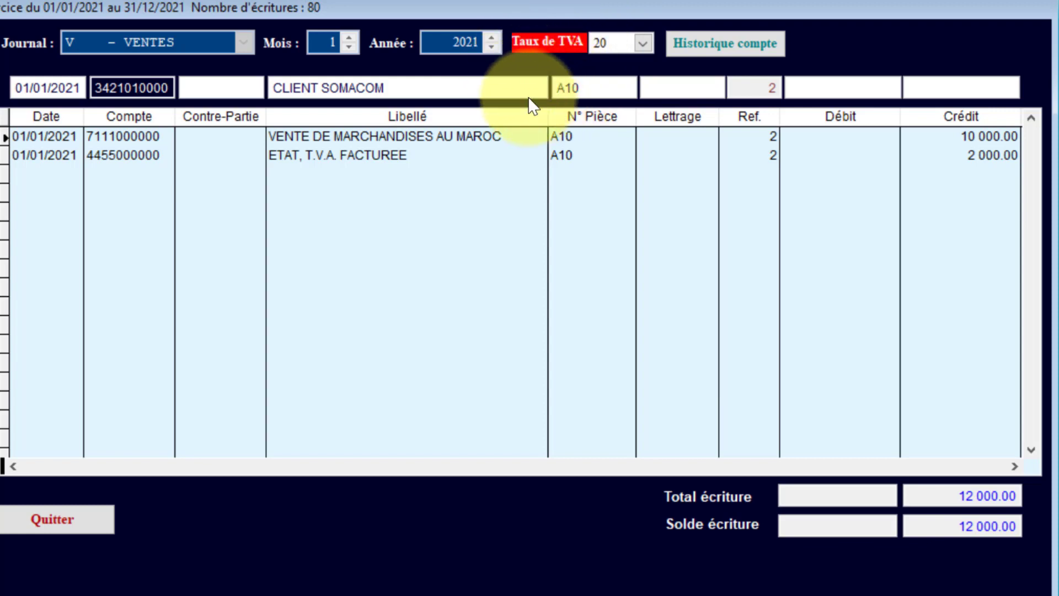
pyautogui.press('Return')
pyautogui.press('Return')
pyautogui.press('Return')
pyautogui.press('Return')
pyautogui.press('Return')
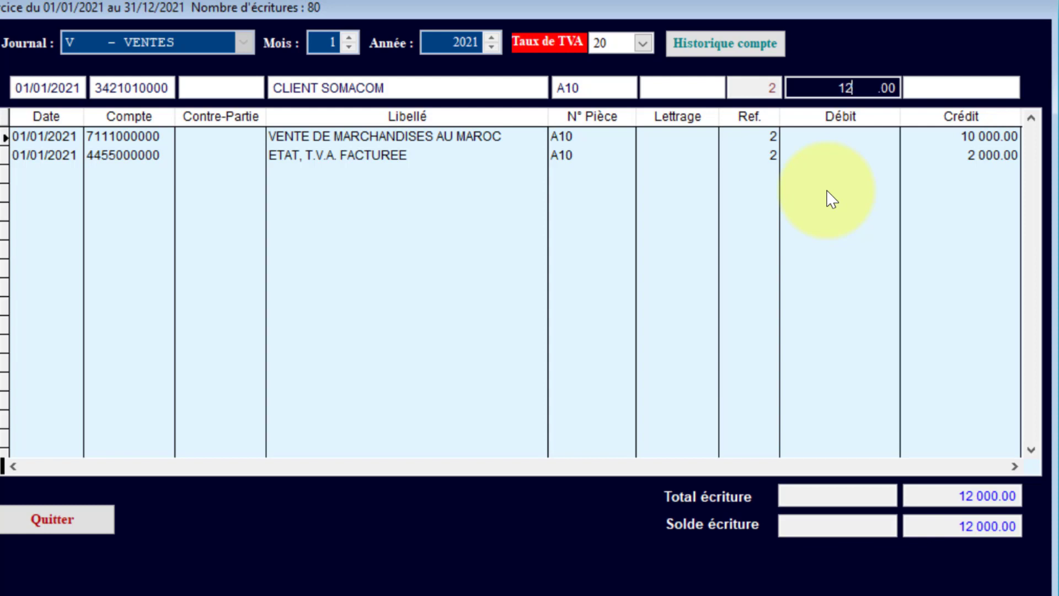
pyautogui.press('Return')
pyautogui.press('Return')
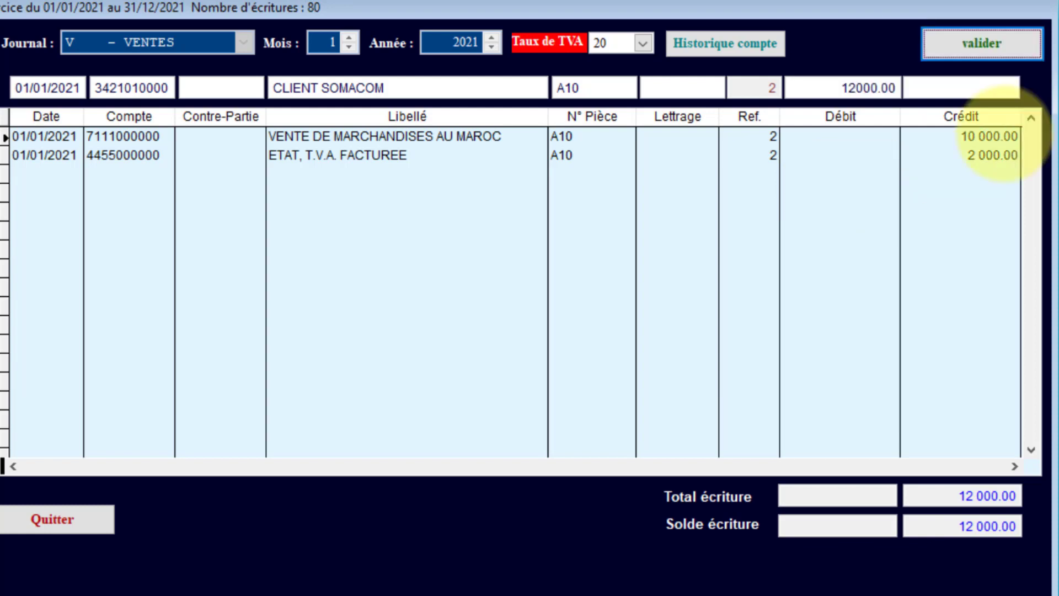
pyautogui.click(958, 55)
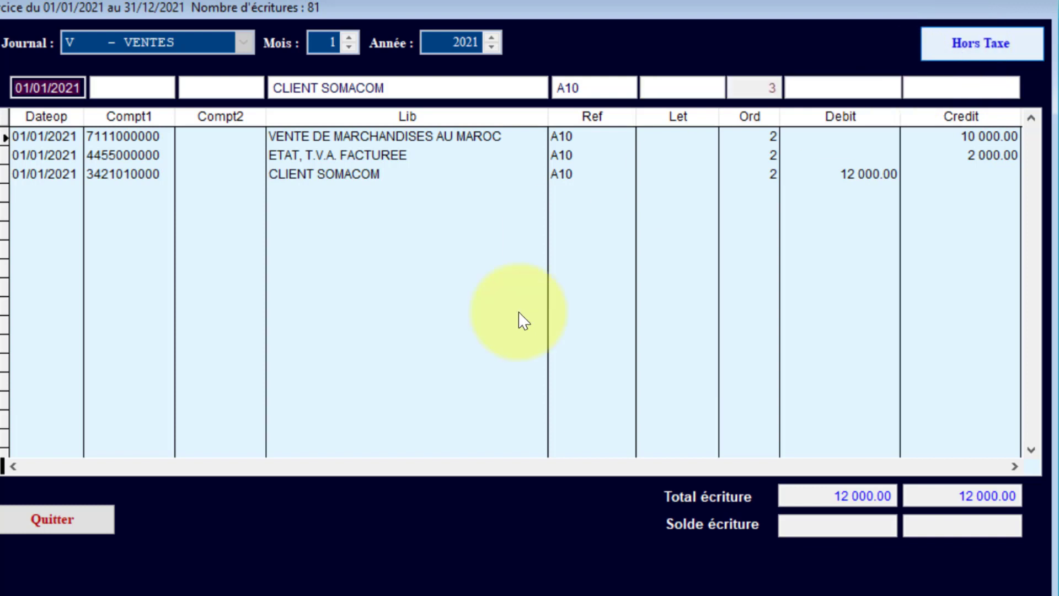
# Leave sales entry mode, consult client account 342101 from 01/01/2021 to 31/12/2021 and open the journal entry behind its debit line
pyautogui.click(95, 523)
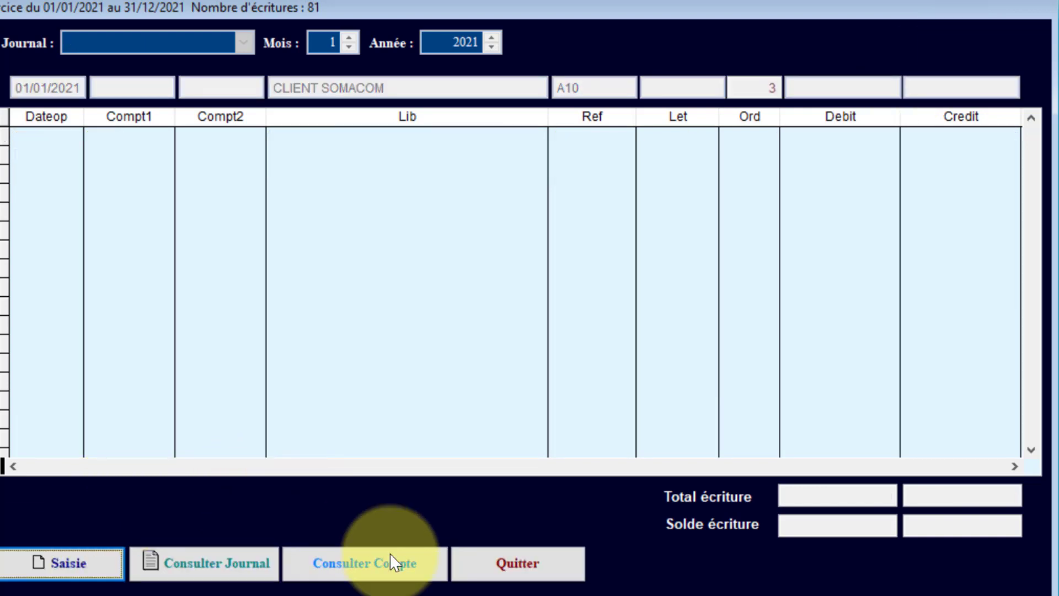
pyautogui.click(378, 565)
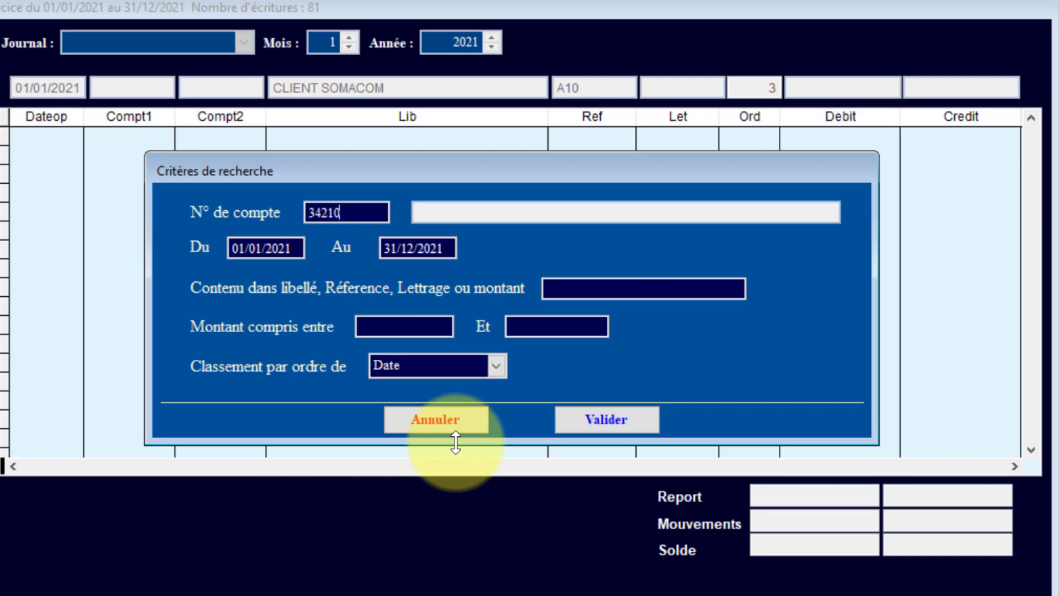
pyautogui.click(629, 420)
pyautogui.click(631, 110)
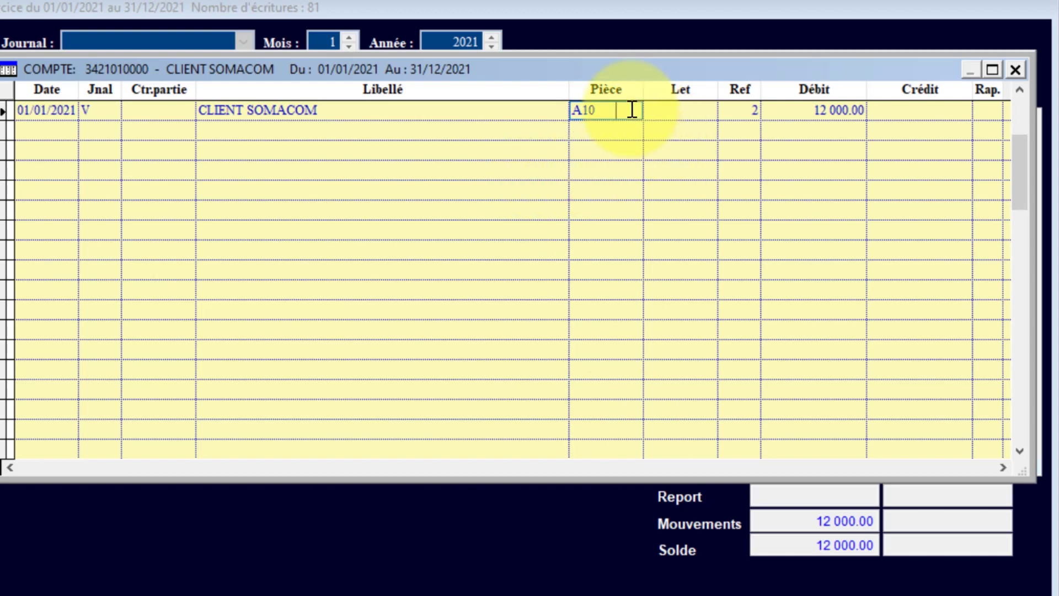
pyautogui.click(834, 110)
pyautogui.press('Return')
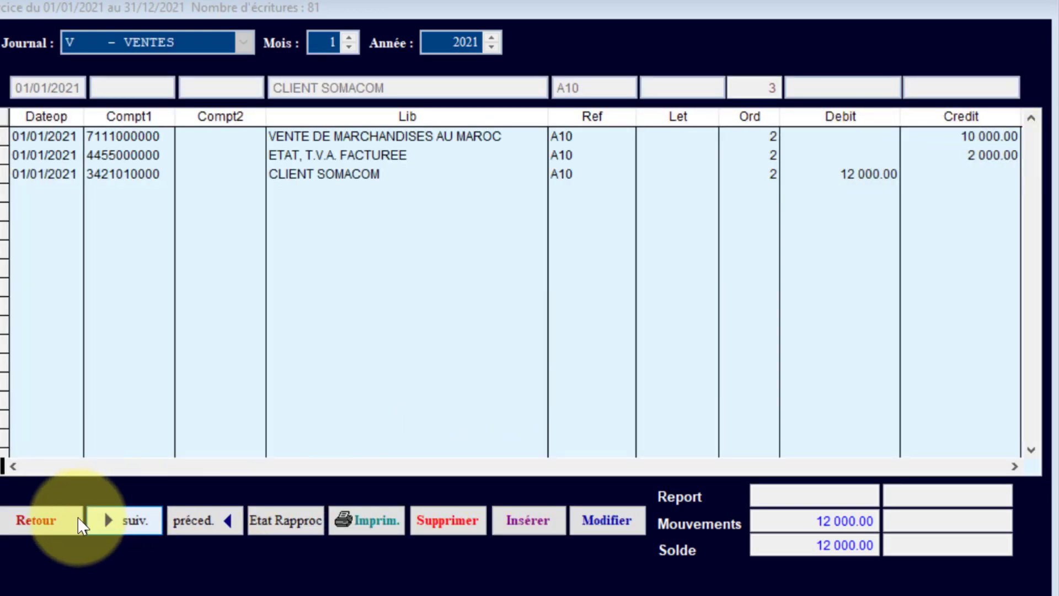
# Leave the account 342101 view, list the entries from 01/01/2021 to 31/12/2021 and open the piece A10 sales entry from its VAT line
pyautogui.click(35, 527)
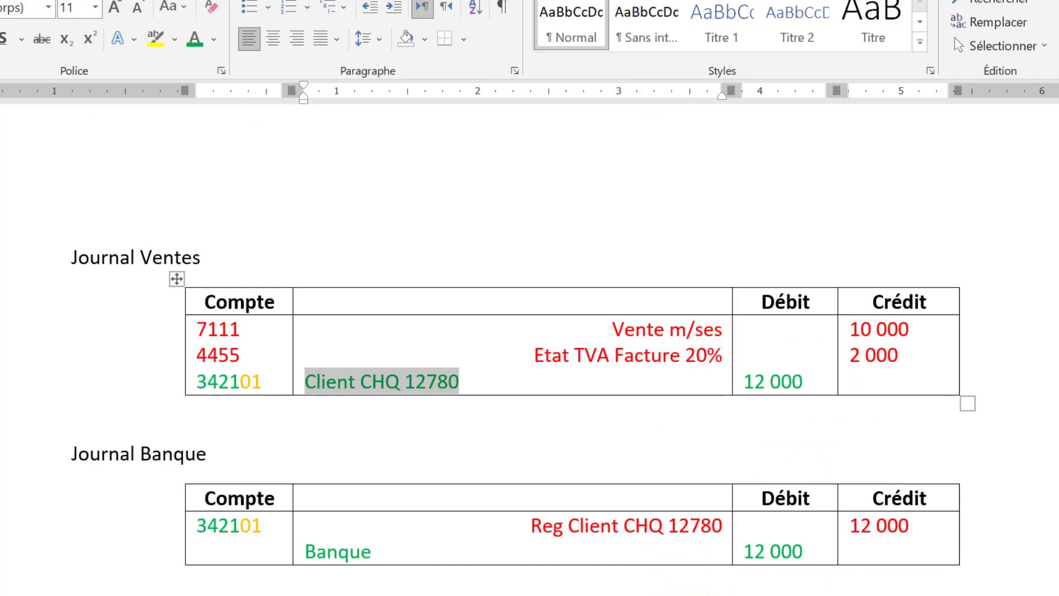
pyautogui.click(621, 479)
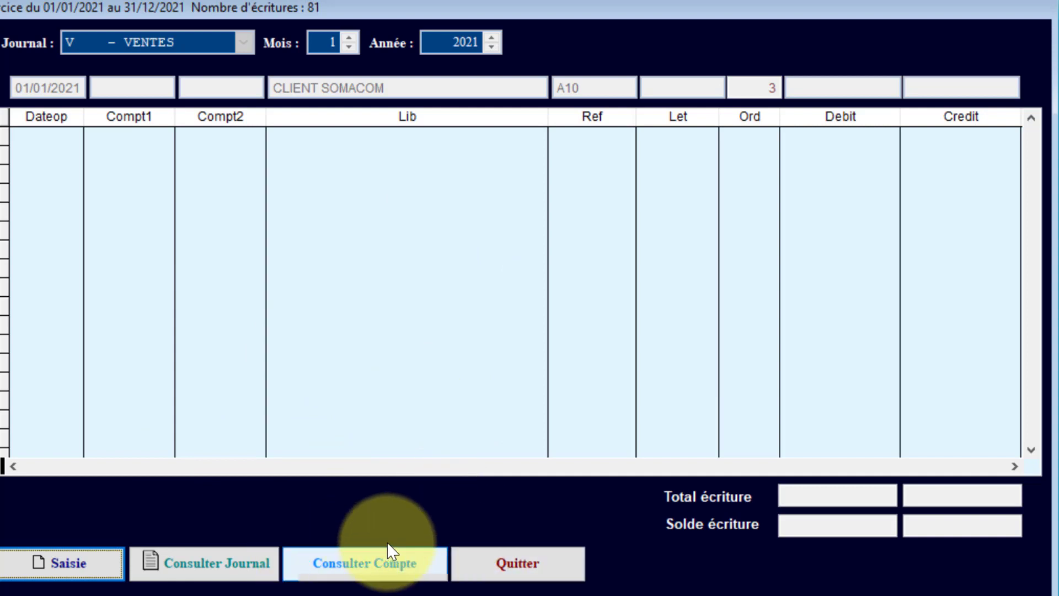
pyautogui.click(342, 565)
pyautogui.click(557, 420)
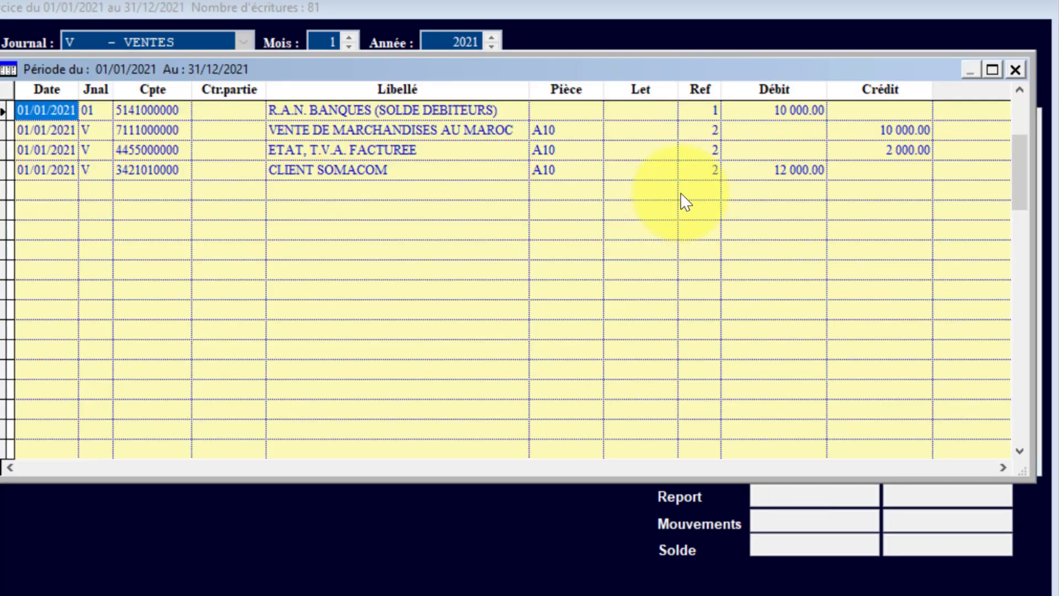
pyautogui.click(877, 150)
pyautogui.press('Return')
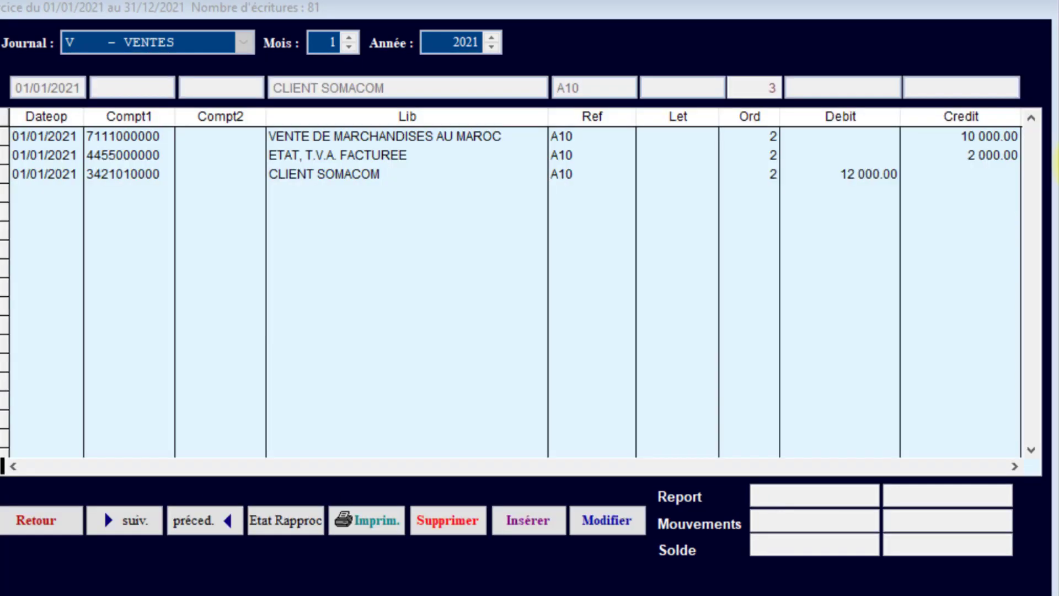
# Delete the three-line sales entry for piece A10 and confirm the deletion
pyautogui.click(447, 519)
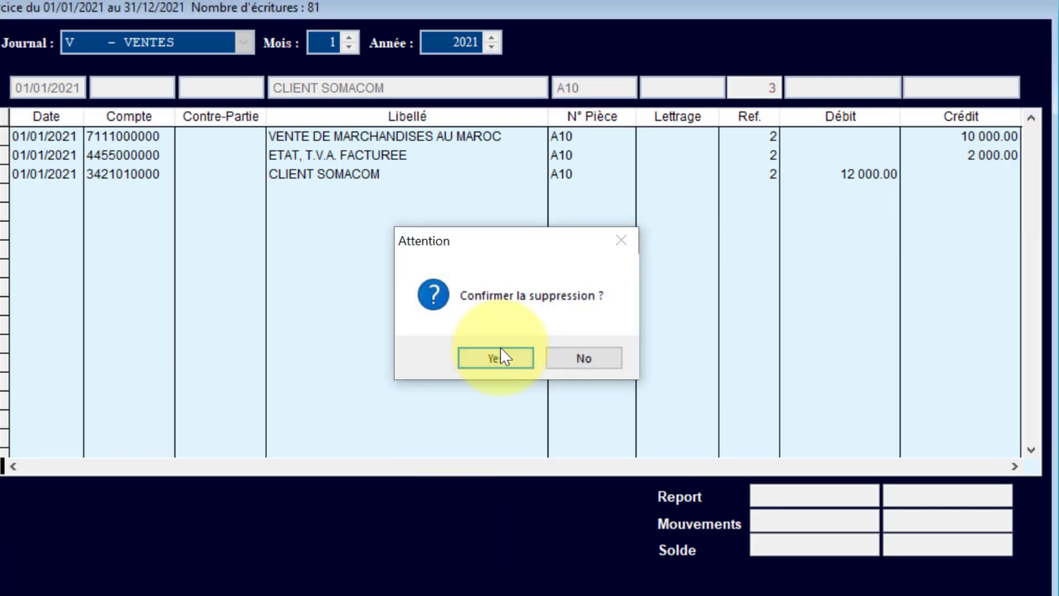
pyautogui.click(503, 359)
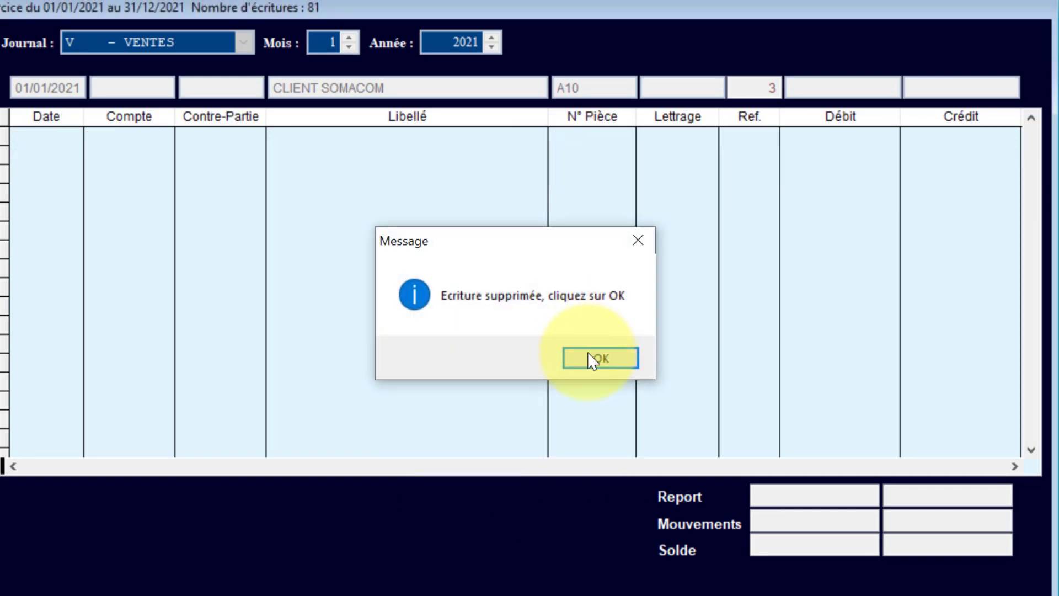
pyautogui.click(595, 357)
pyautogui.press('Return')
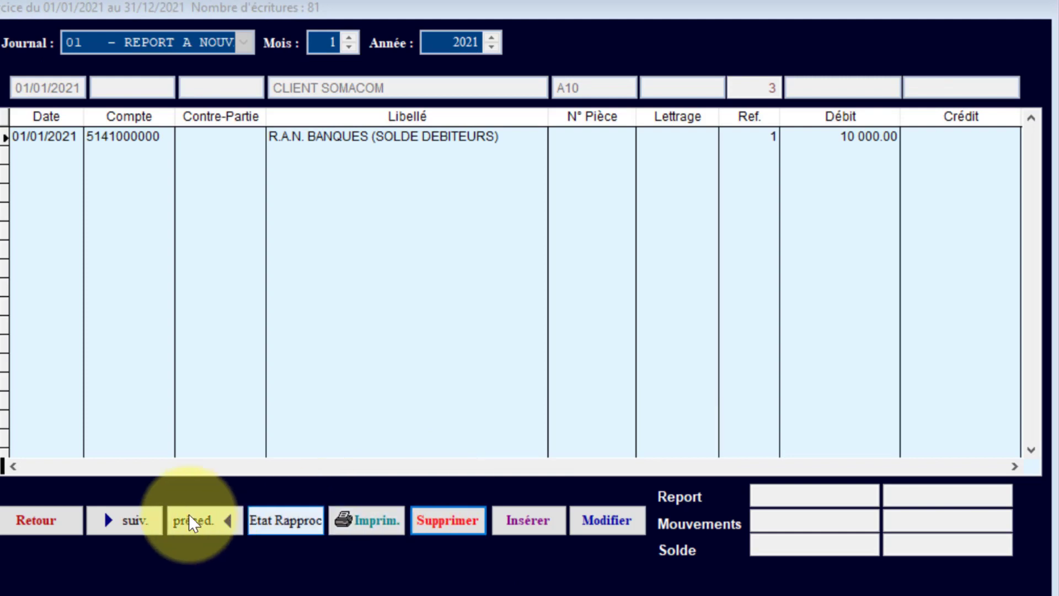
# Leave the consultation and start a new entry in the V - VENTES journal dated 01/01/2021
pyautogui.click(60, 527)
pyautogui.click(66, 565)
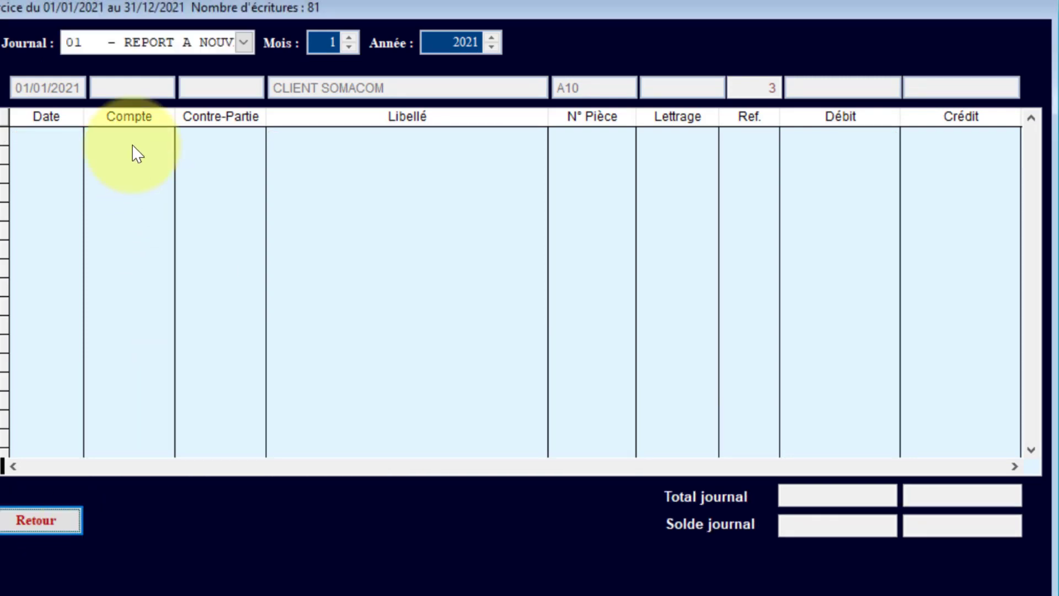
pyautogui.click(229, 46)
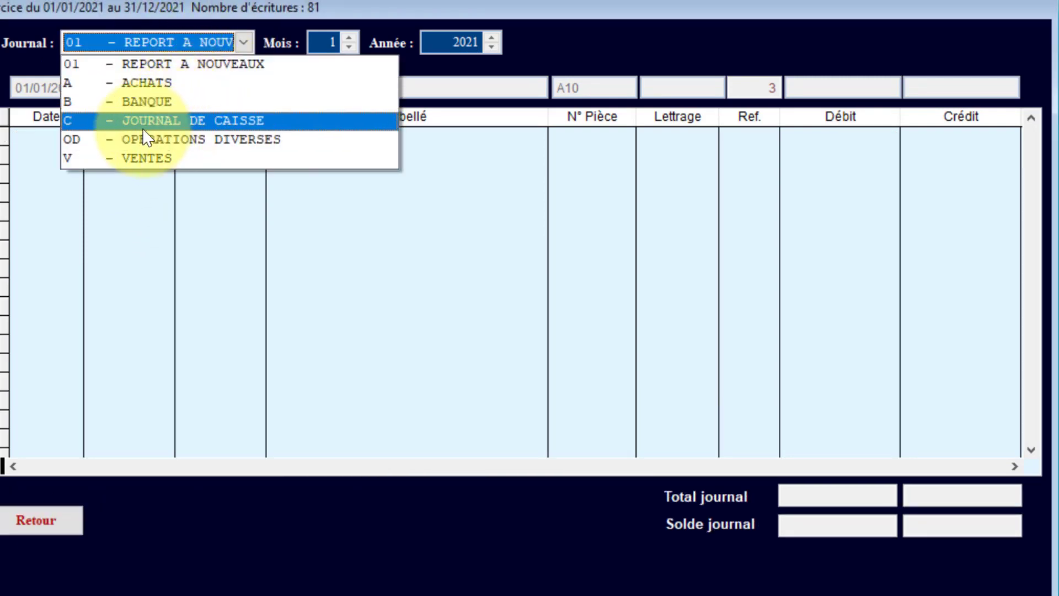
pyautogui.click(113, 157)
pyautogui.click(16, 87)
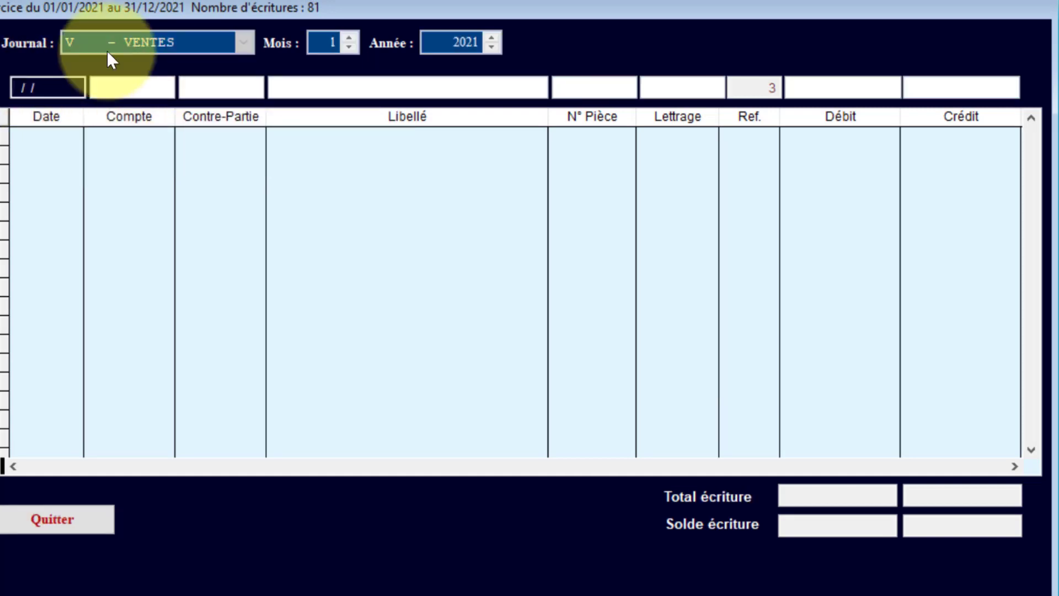
pyautogui.write('01012021')
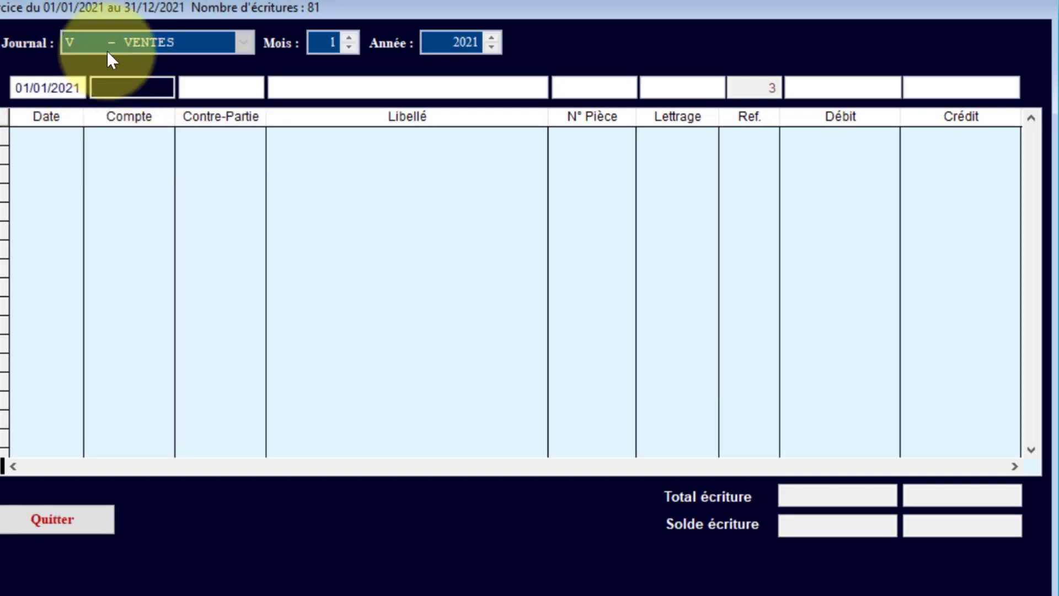
# Fill in the client line on account 342101 with the label CLIENT SOMACOM, no piece number and a 12000 debit
pyautogui.write('342101')
pyautogui.press('Return')
pyautogui.press('Return')
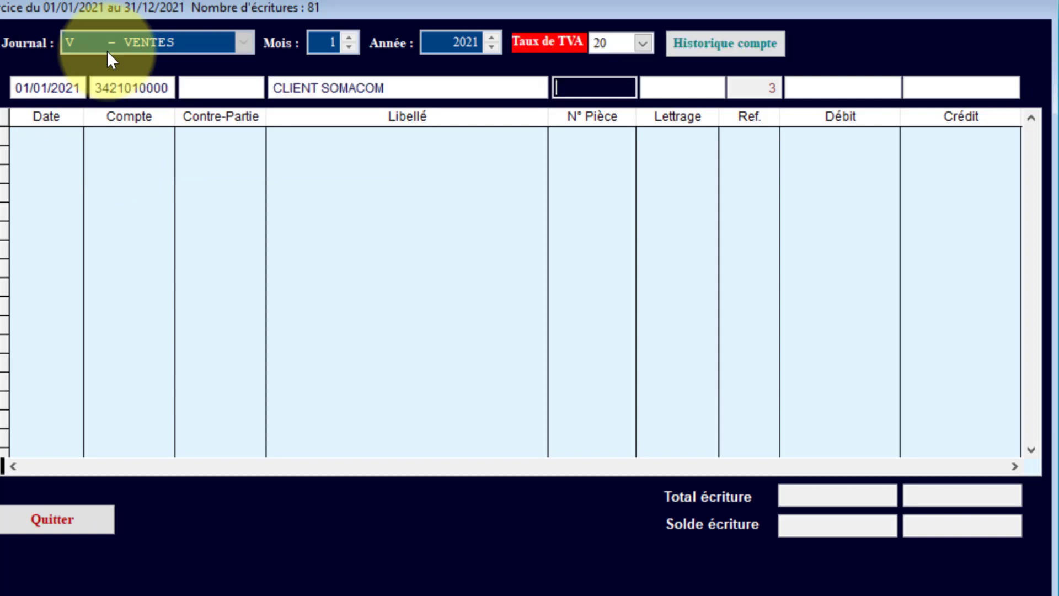
pyautogui.press('Return')
pyautogui.press('Return')
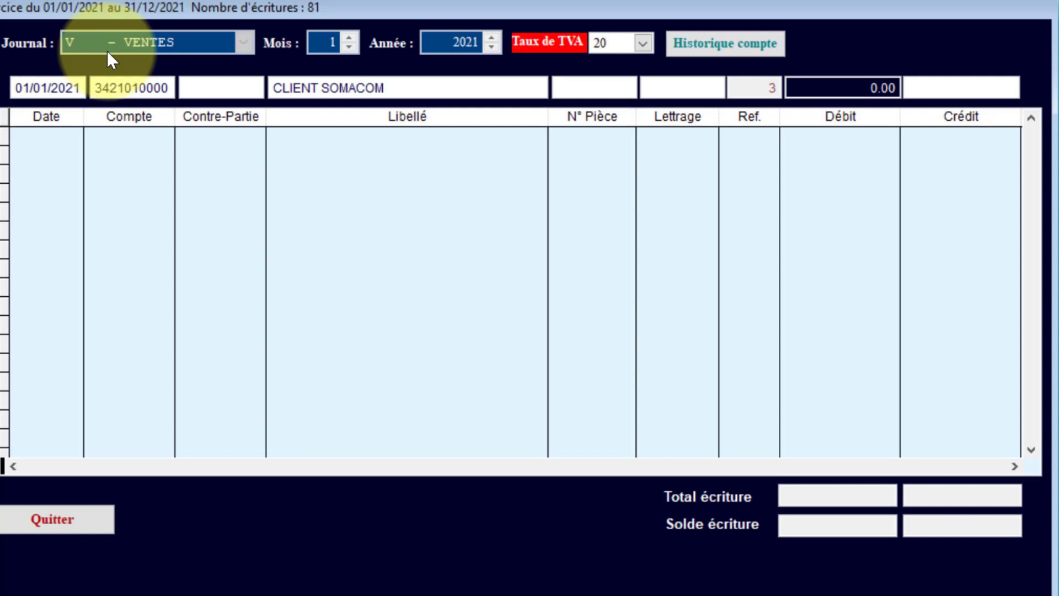
pyautogui.press('Return')
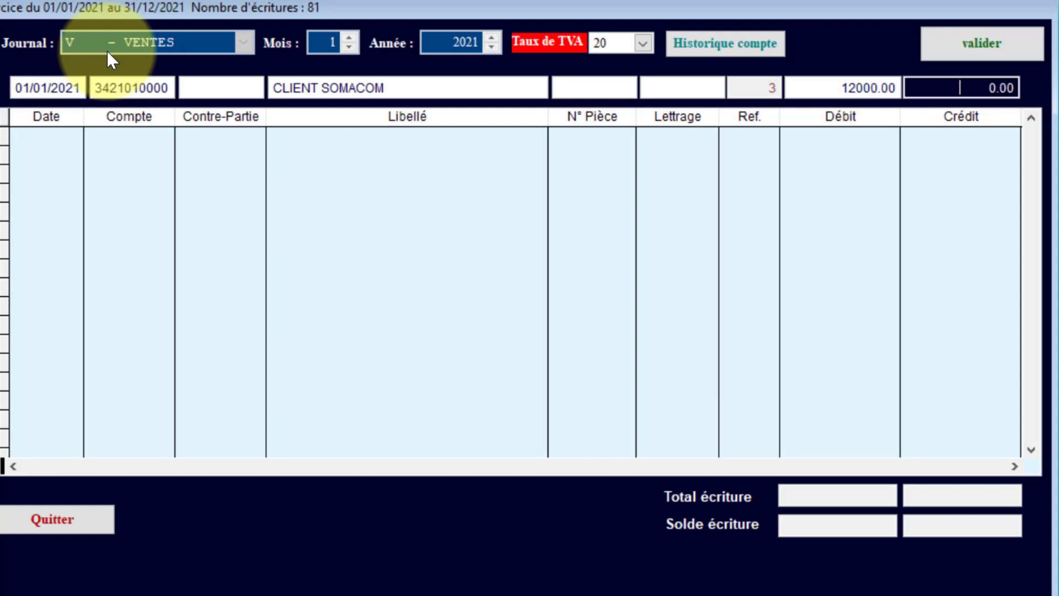
# Validate the client line and the automatic counterpart lines crediting 10000 to account 7111 and 2000 VAT to account 4455
pyautogui.click(970, 38)
pyautogui.click(972, 46)
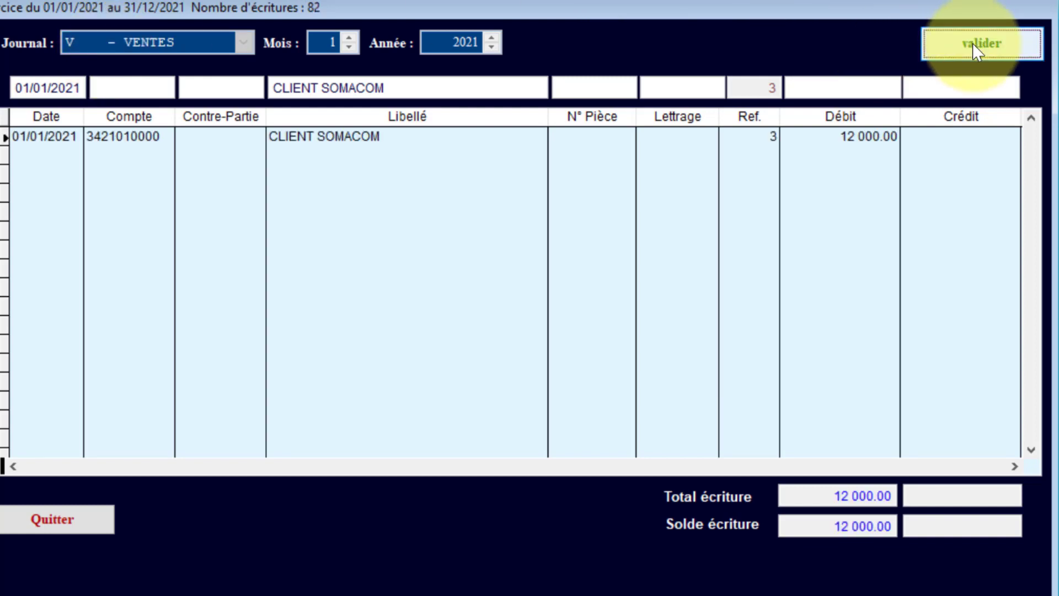
pyautogui.click(977, 50)
pyautogui.click(979, 50)
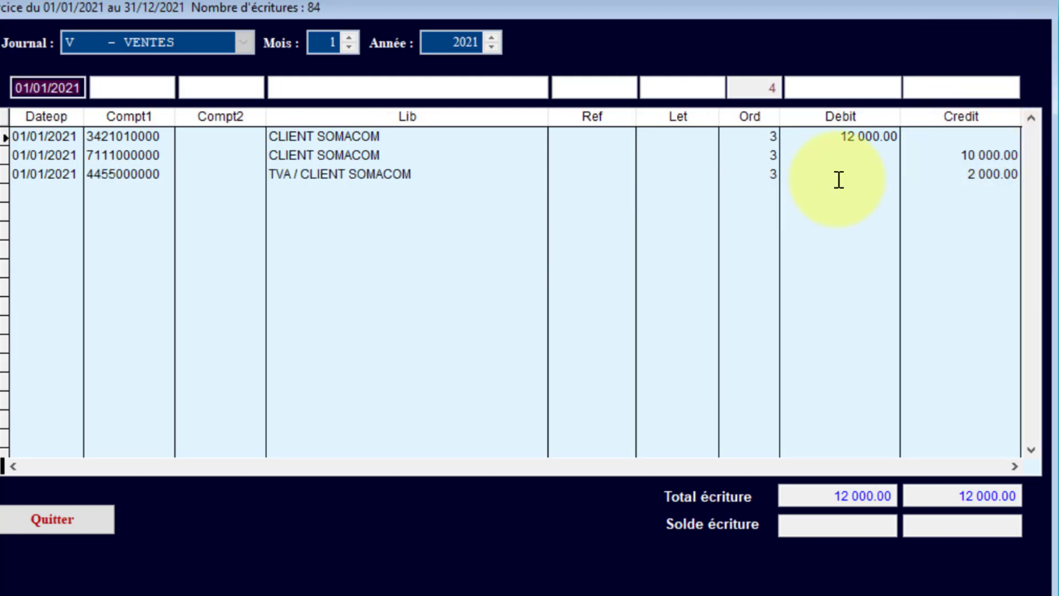
# Leave sales entry mode, switch to Word, add a parenthesised bank statement note after the Journal Banque heading and correct the accent in Relevé
pyautogui.click(58, 515)
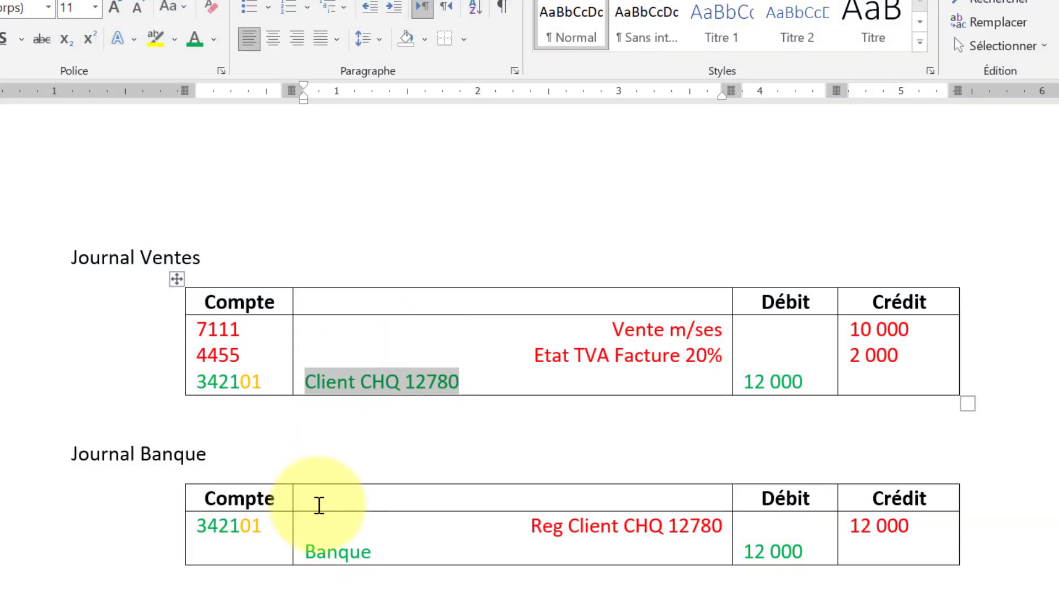
pyautogui.click(296, 521)
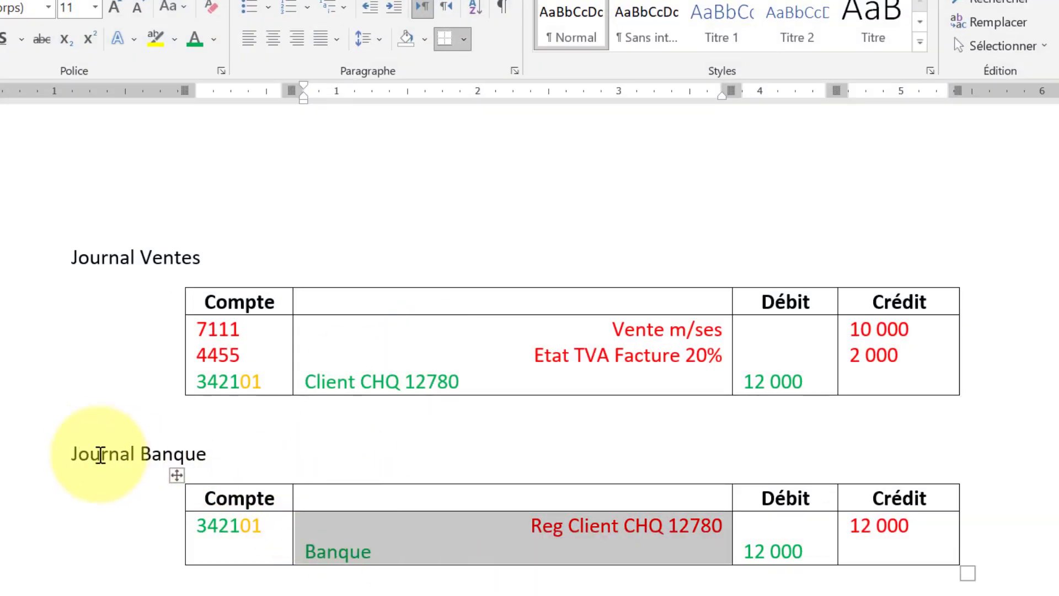
pyautogui.click(269, 455)
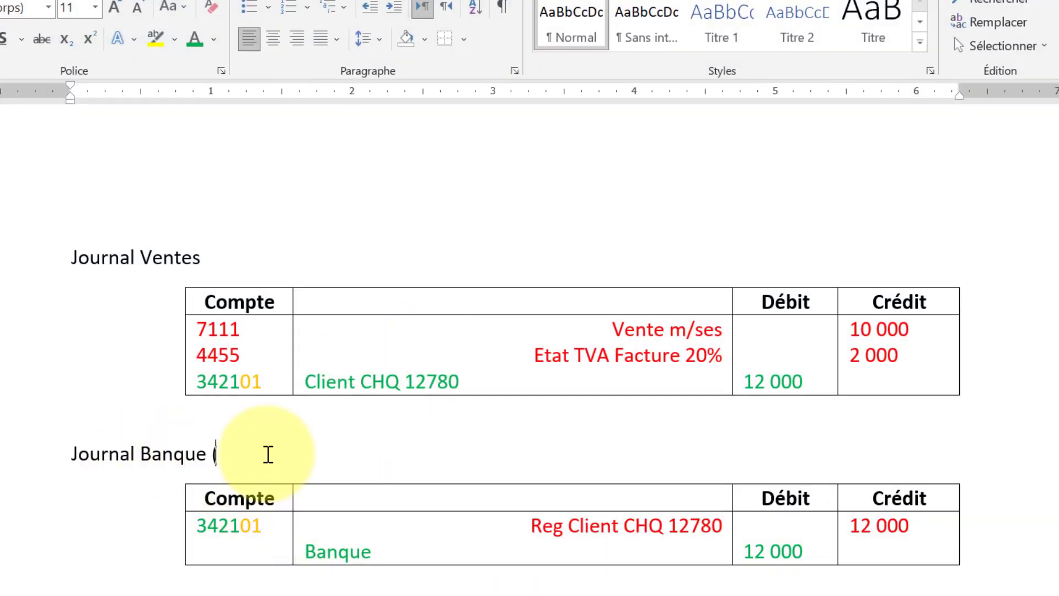
pyautogui.press('Left')
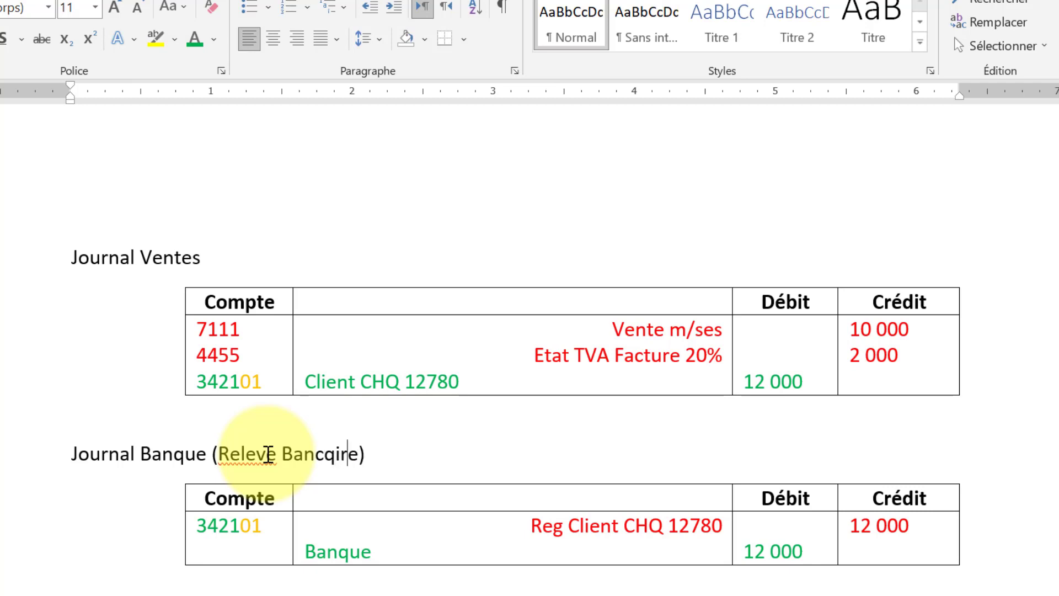
pyautogui.rightClick(241, 453)
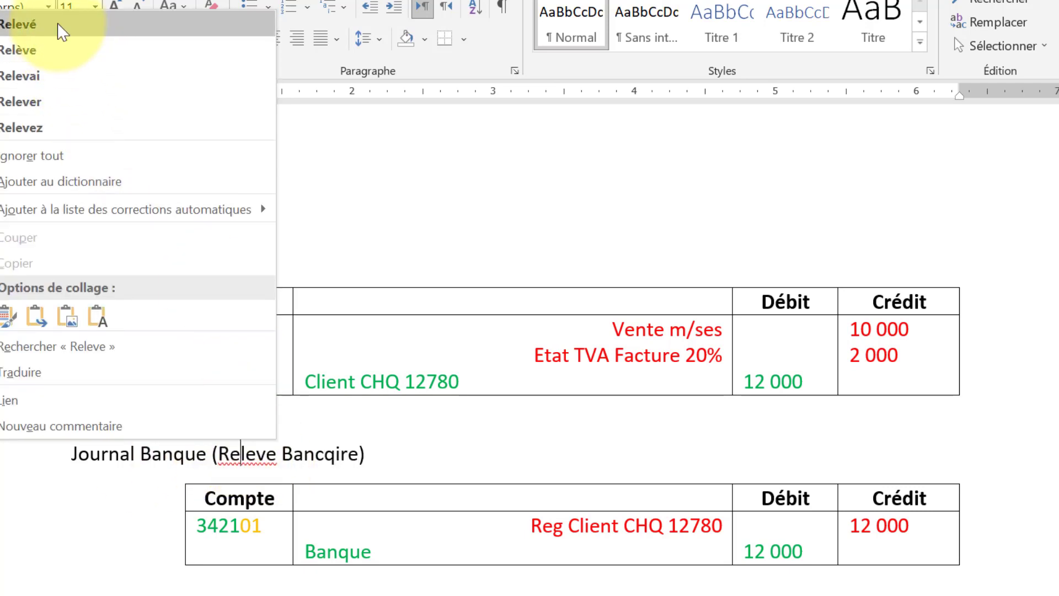
pyautogui.click(61, 32)
# Switch back to Compta J.B.S. and start a new entry in the B - BANQUE journal dated 10/01/2021
pyautogui.scroll(-1, 620, 499)
pyautogui.click(763, 477)
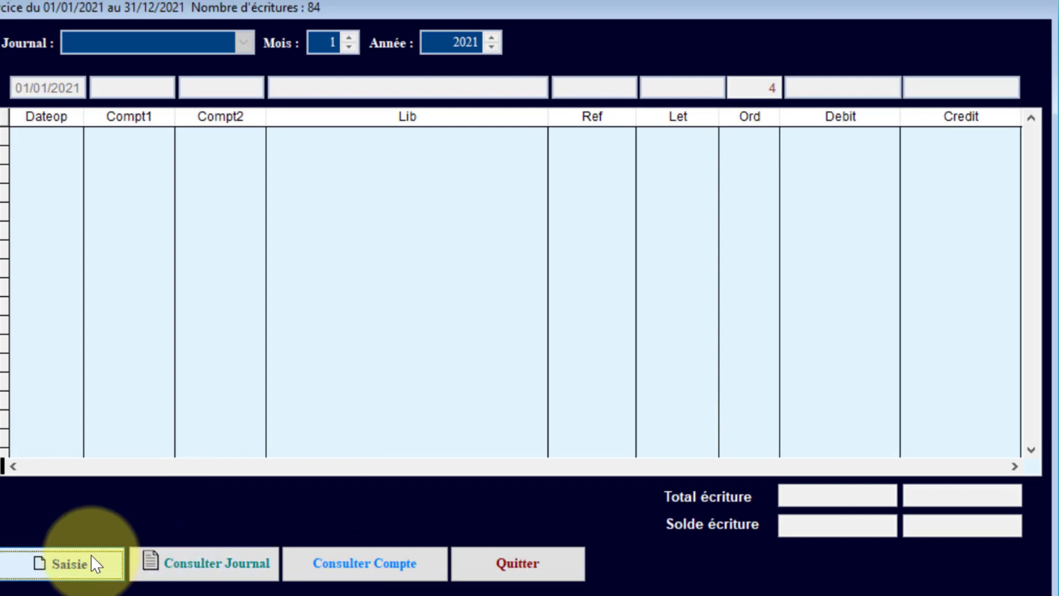
pyautogui.click(82, 560)
pyautogui.click(243, 42)
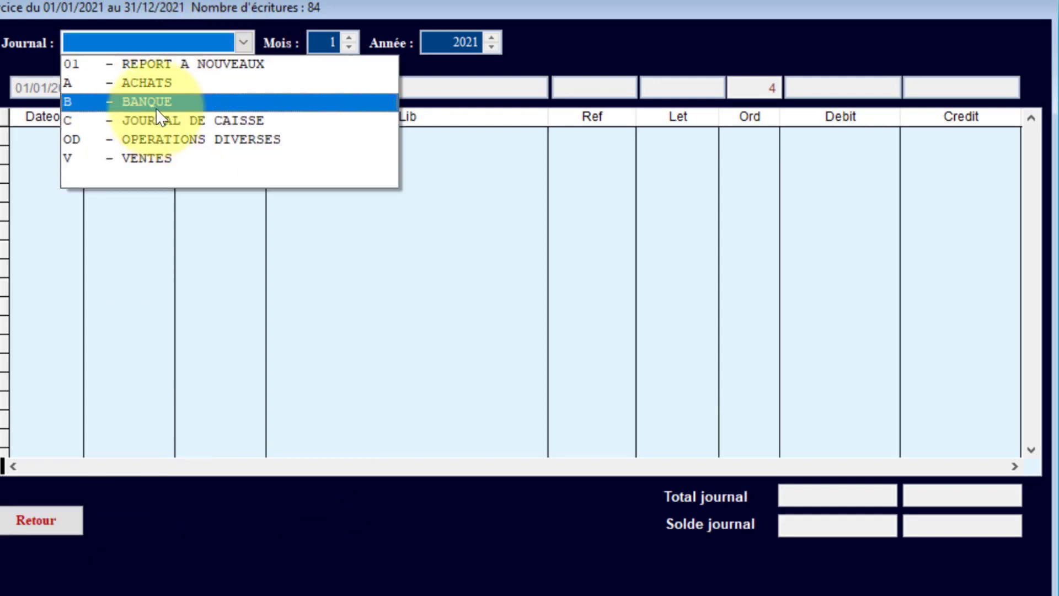
pyautogui.click(168, 101)
pyautogui.click(42, 87)
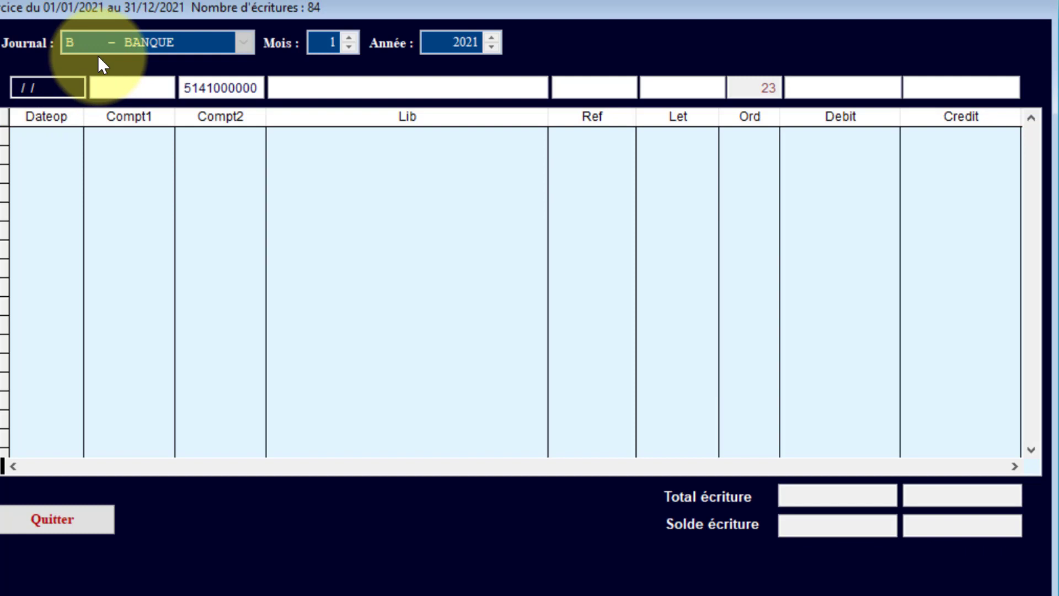
pyautogui.write('1010')
pyautogui.press('BackSpace')
pyautogui.press('BackSpace')
pyautogui.write('012021')
pyautogui.press('Return')
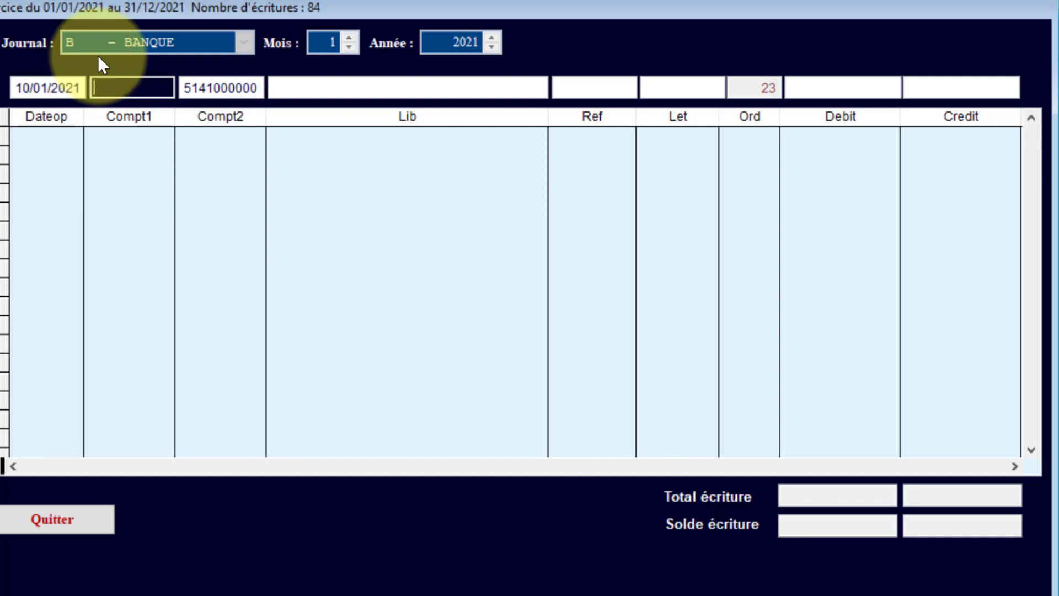
pyautogui.write('3421')
pyautogui.press('Return')
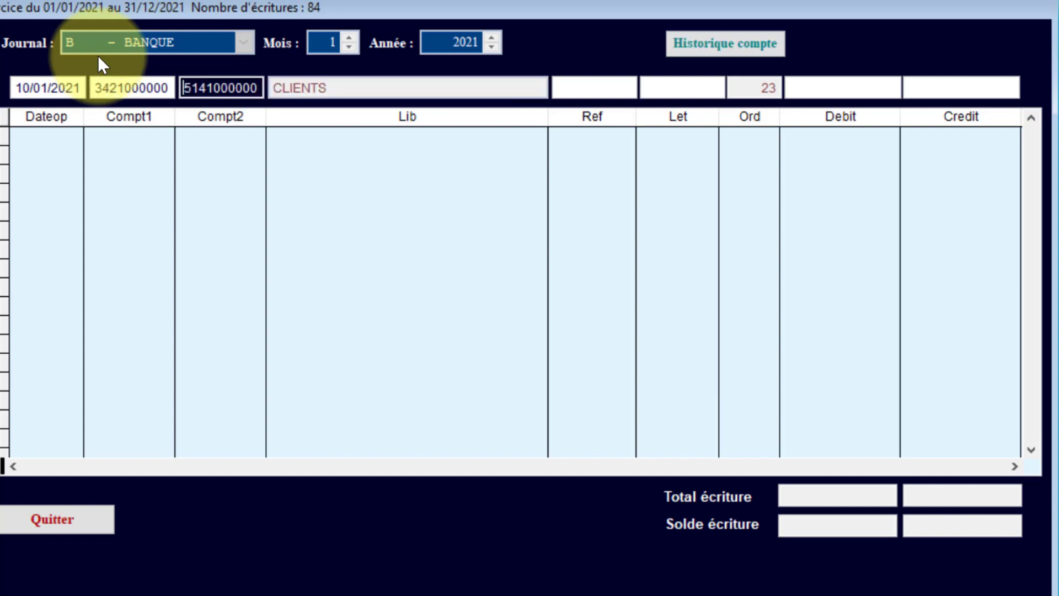
pyautogui.click(107, 88)
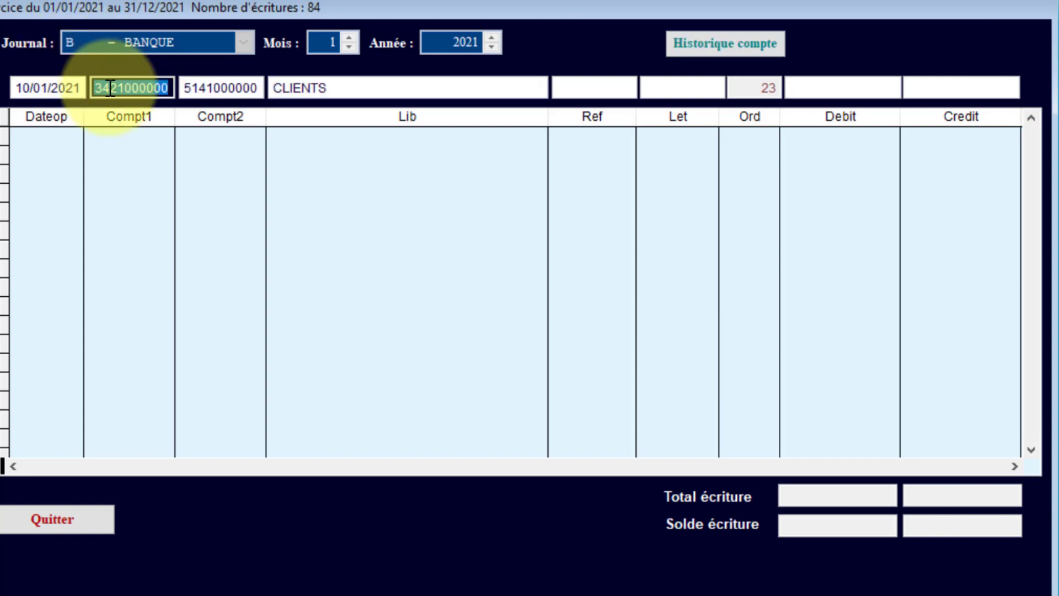
pyautogui.write('34210')
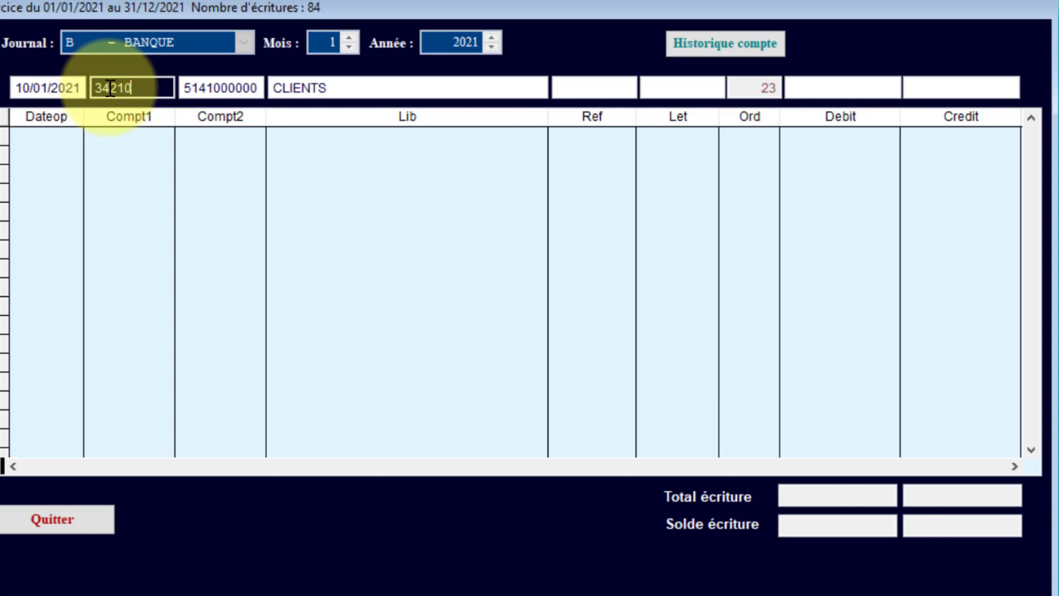
pyautogui.write('1')
pyautogui.press('Return')
pyautogui.press('Return')
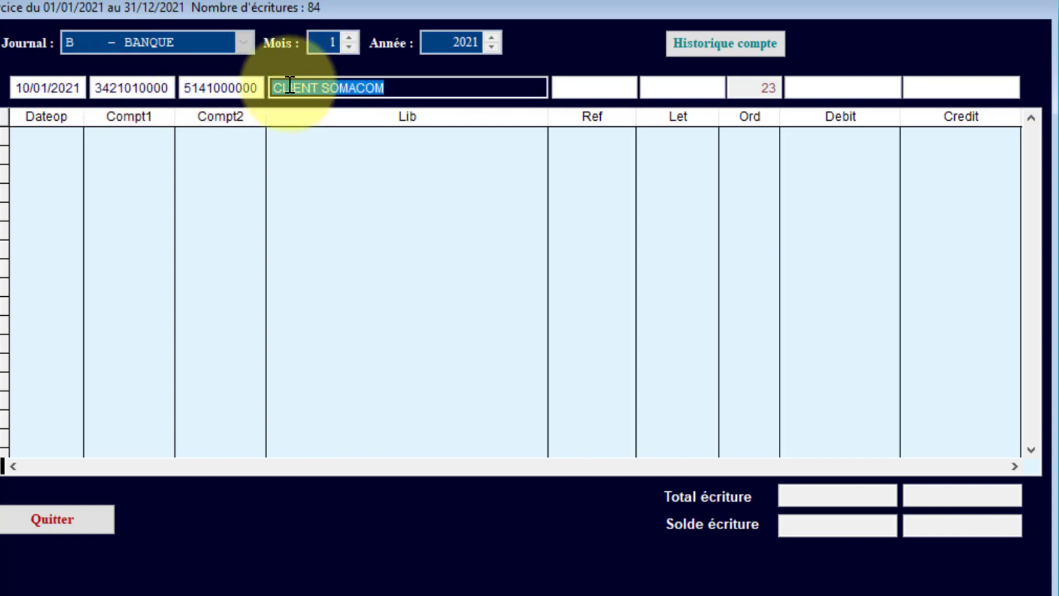
# Change the label to REG CLIENT SOMACOM FAC A10 CHQ 12780 and check the cheque reference on the invoice image in Paint
pyautogui.press('Home')
pyautogui.write('REG')
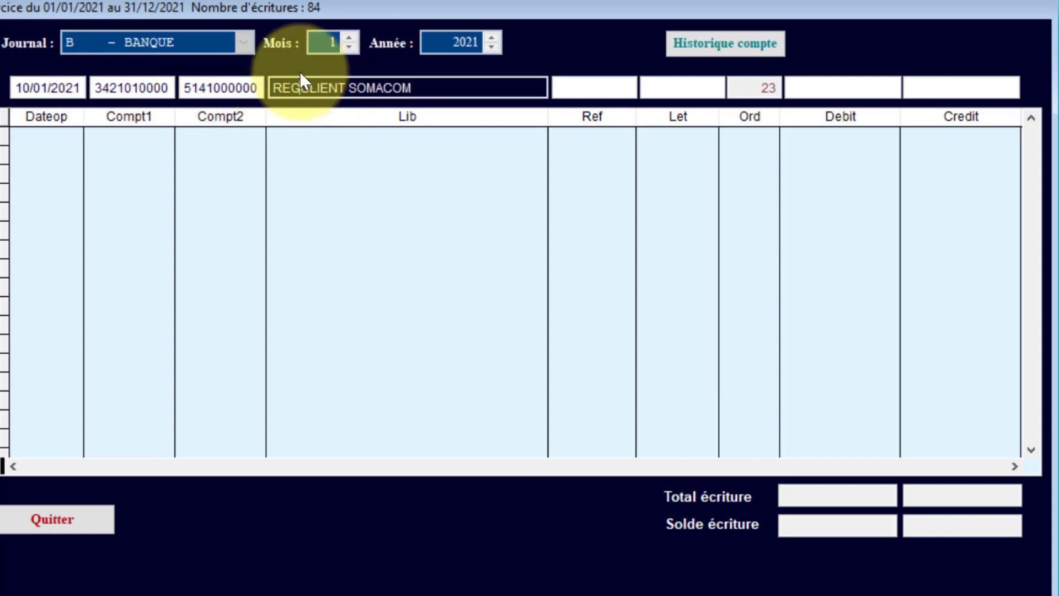
pyautogui.click(450, 82)
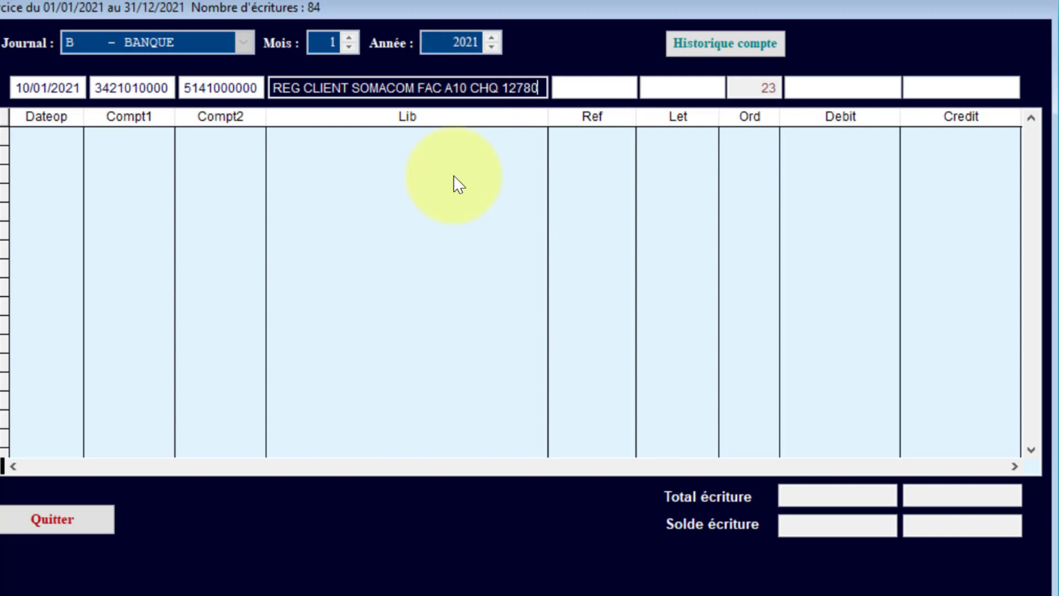
pyautogui.hotkey('alt', 'Tab')
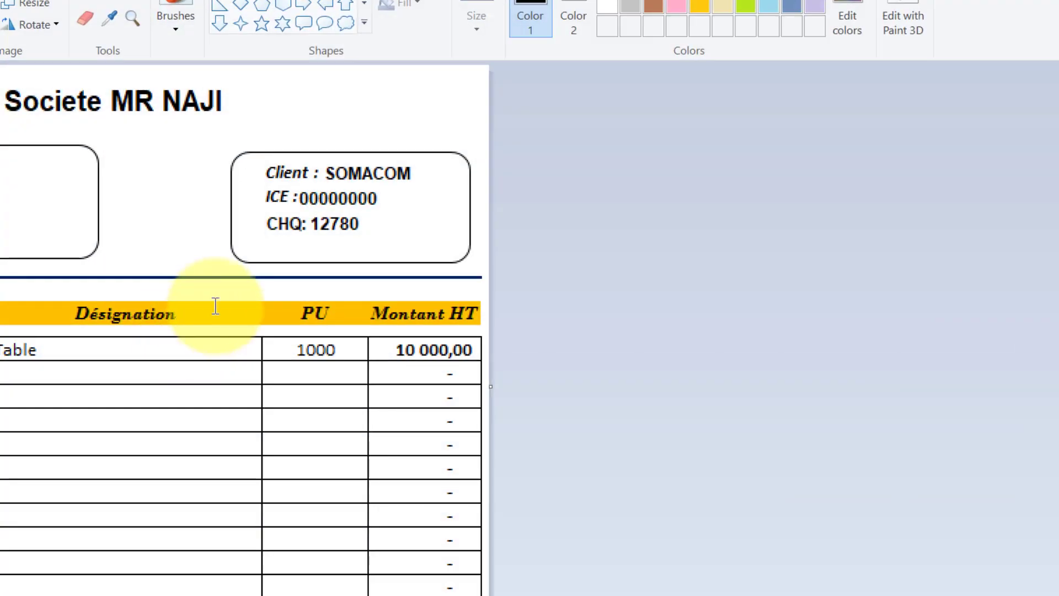
pyautogui.hotkey('alt', 'Tab')
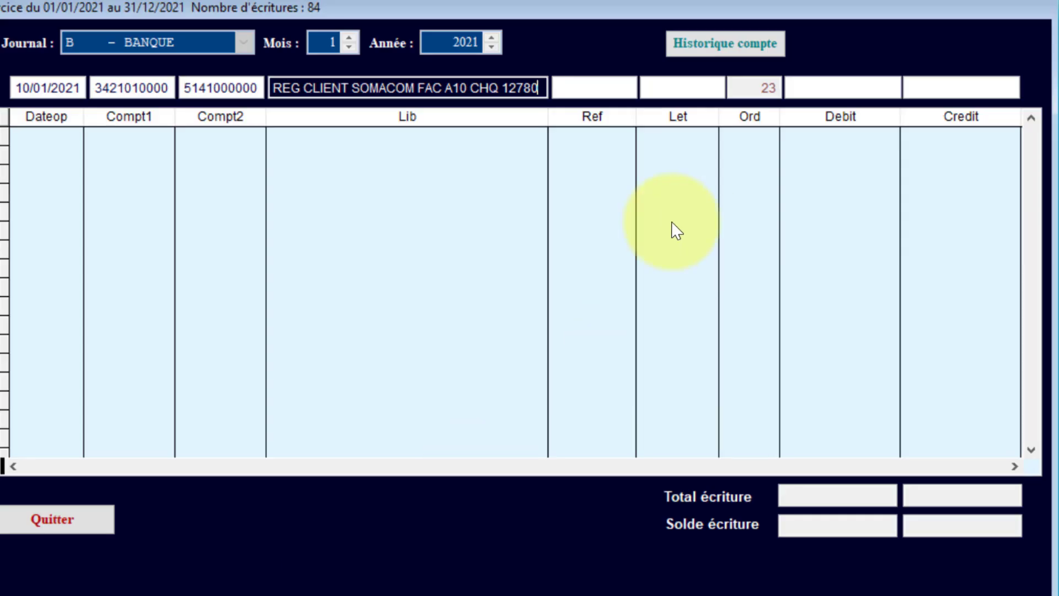
# Leave the piece, lettering and debit fields empty and set the bank line's credit to 12000, opening the VAT declaration data
pyautogui.press('Return')
pyautogui.press('Return')
pyautogui.press('Return')
pyautogui.press('Return')
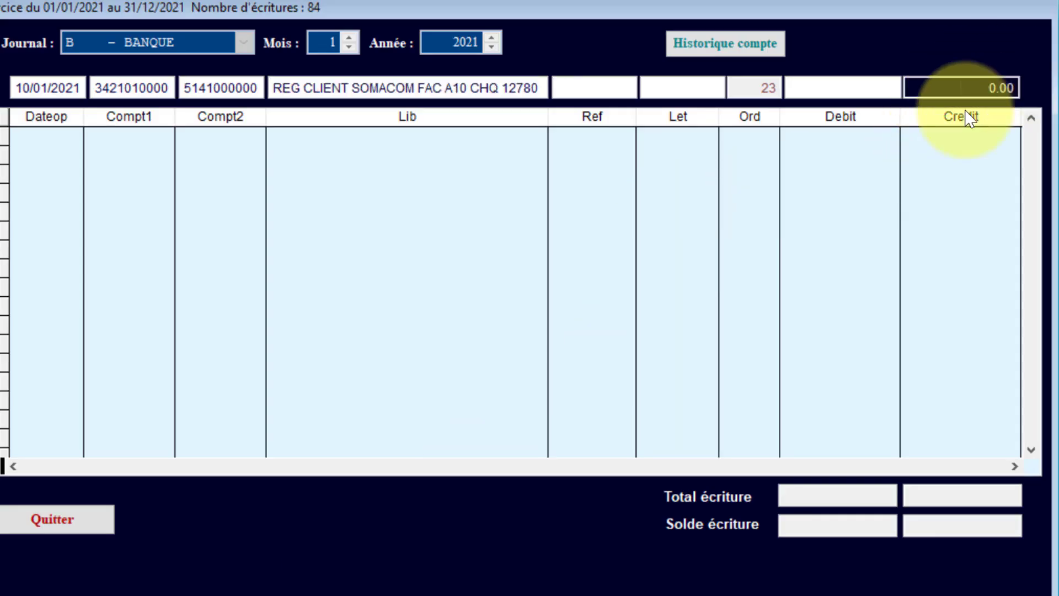
pyautogui.press('Return')
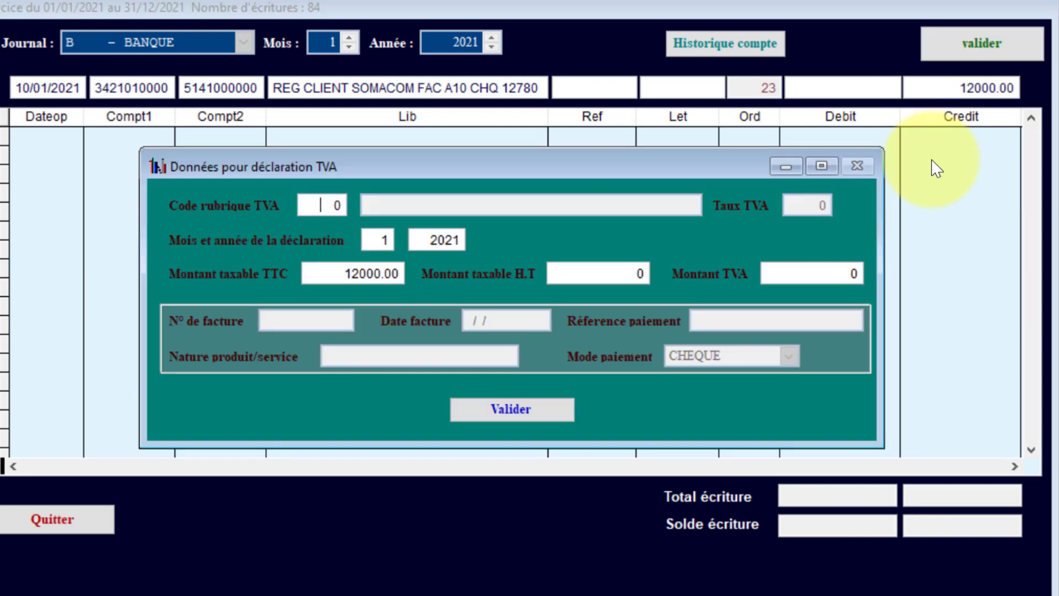
# Post the bank journal entry with its VAT declaration data and leave the entry screen
pyautogui.click(554, 408)
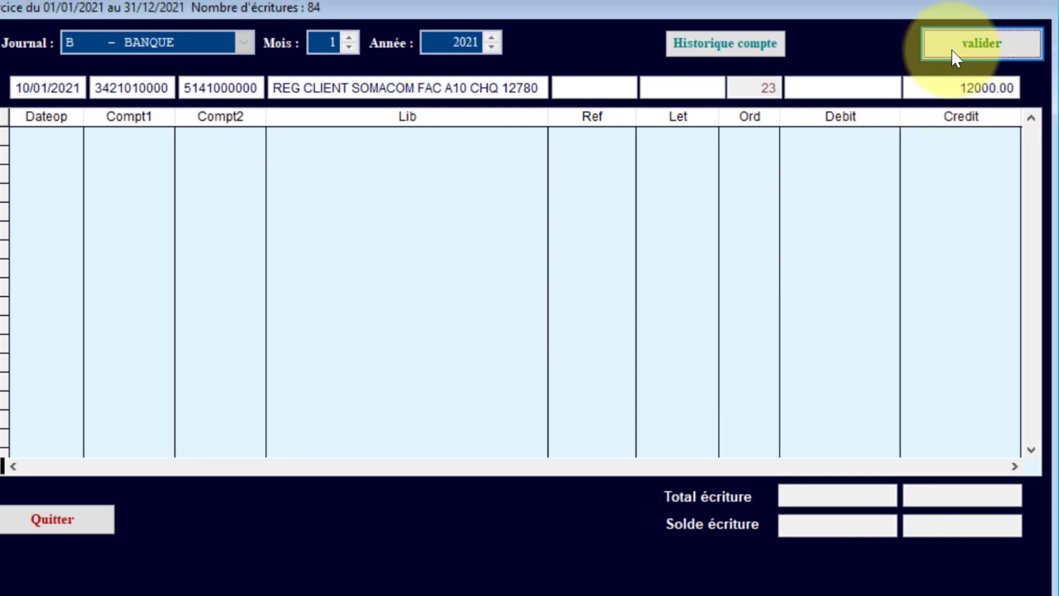
pyautogui.click(953, 49)
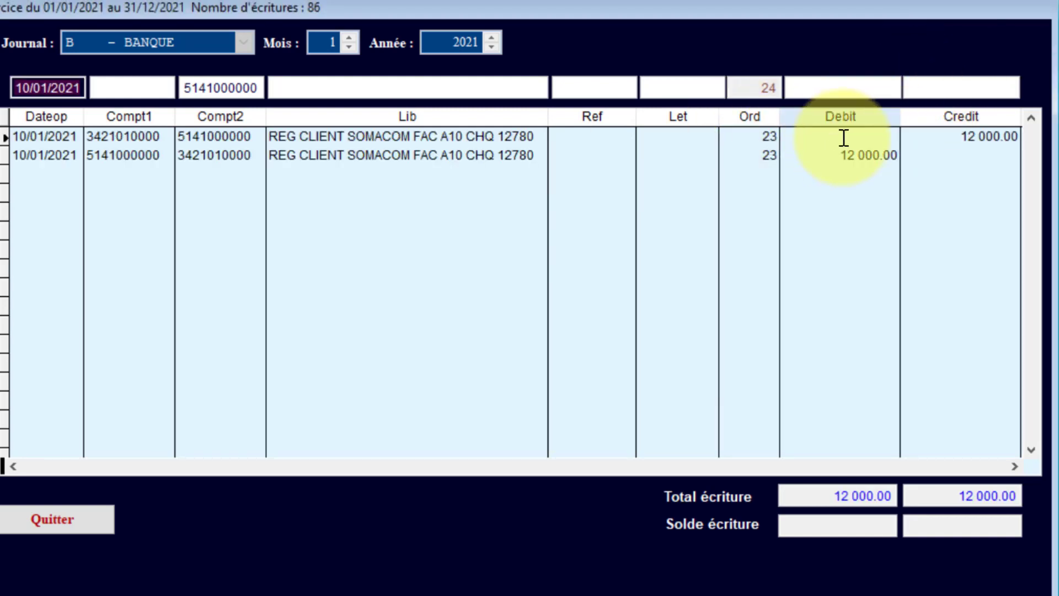
pyautogui.click(605, 593)
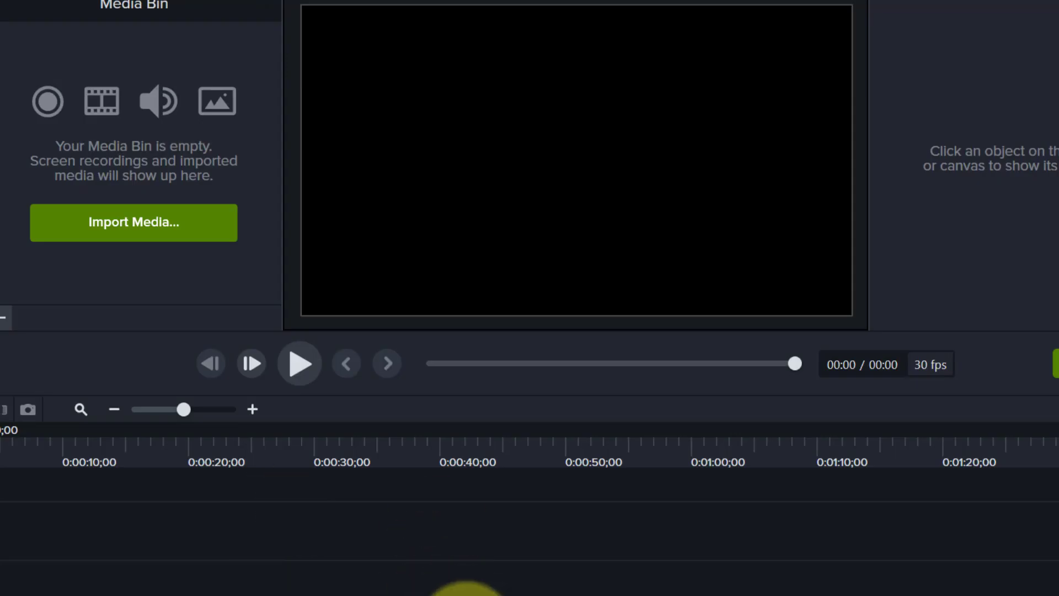
pyautogui.click(466, 592)
pyautogui.click(42, 524)
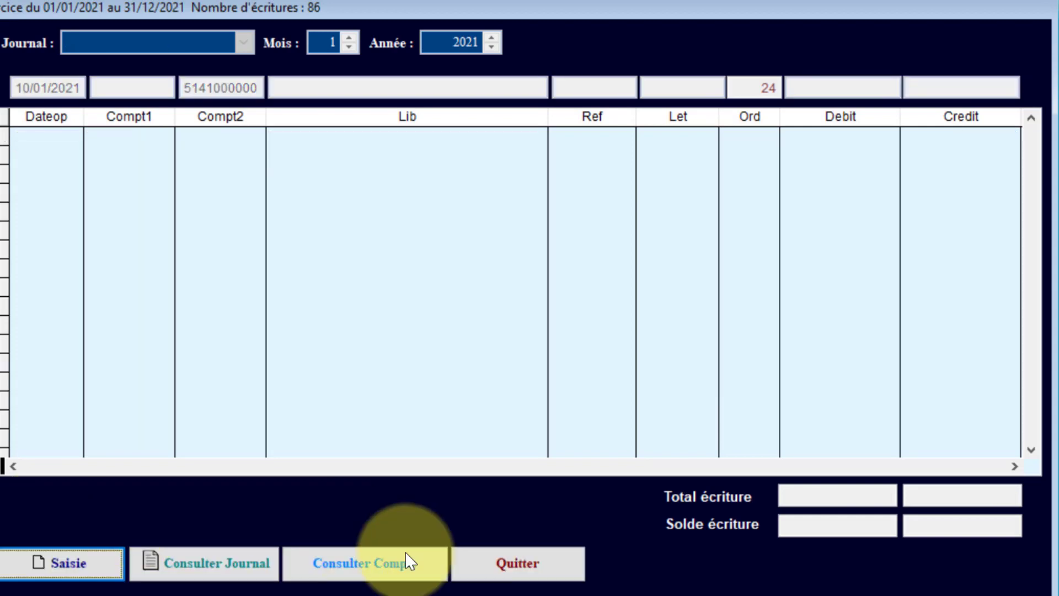
pyautogui.click(406, 563)
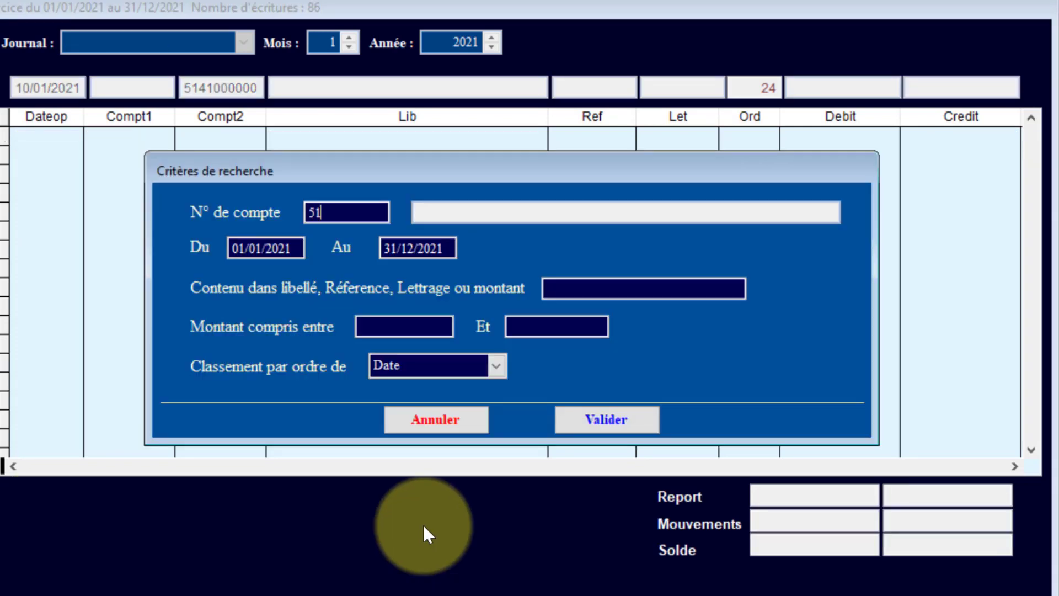
pyautogui.press('Return')
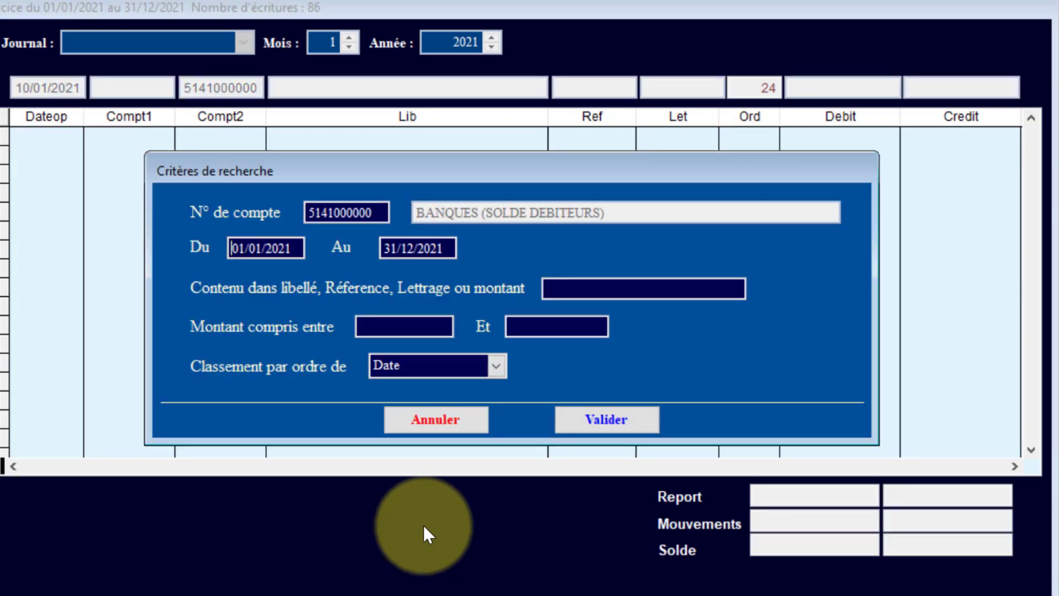
pyautogui.click(612, 420)
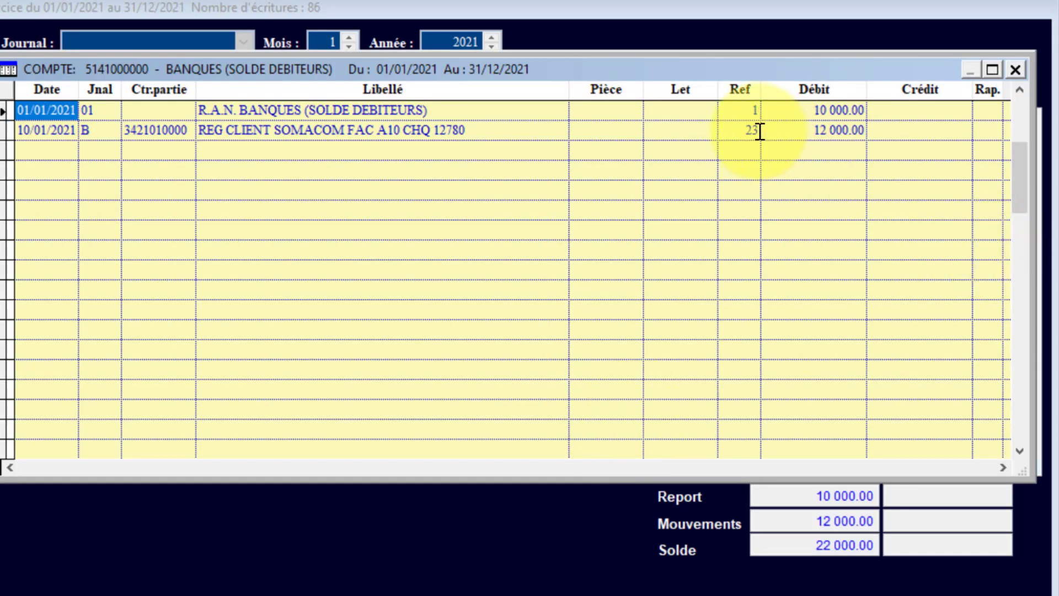
pyautogui.click(818, 110)
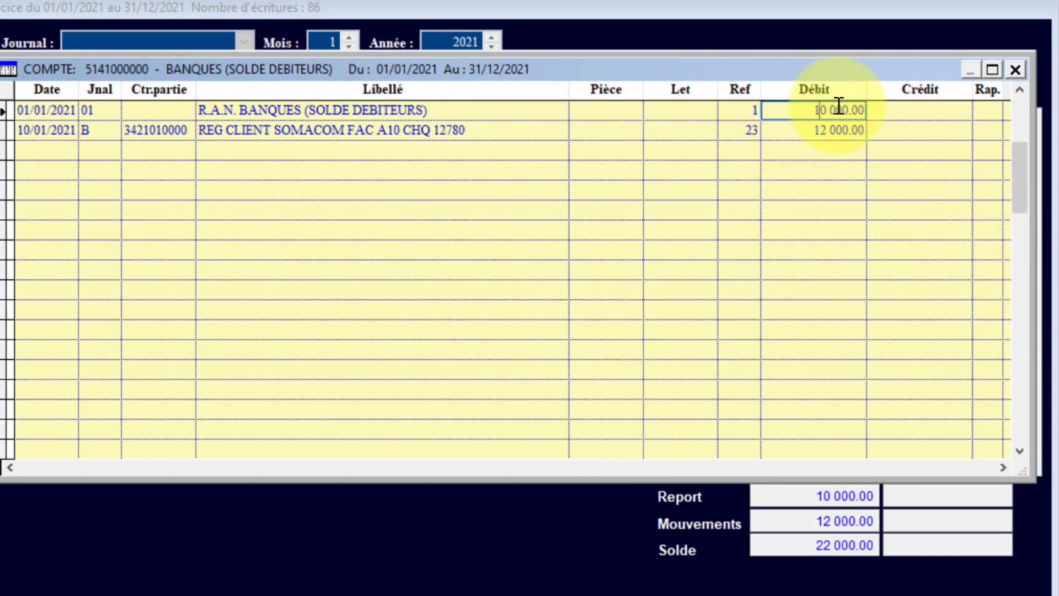
pyautogui.click(805, 131)
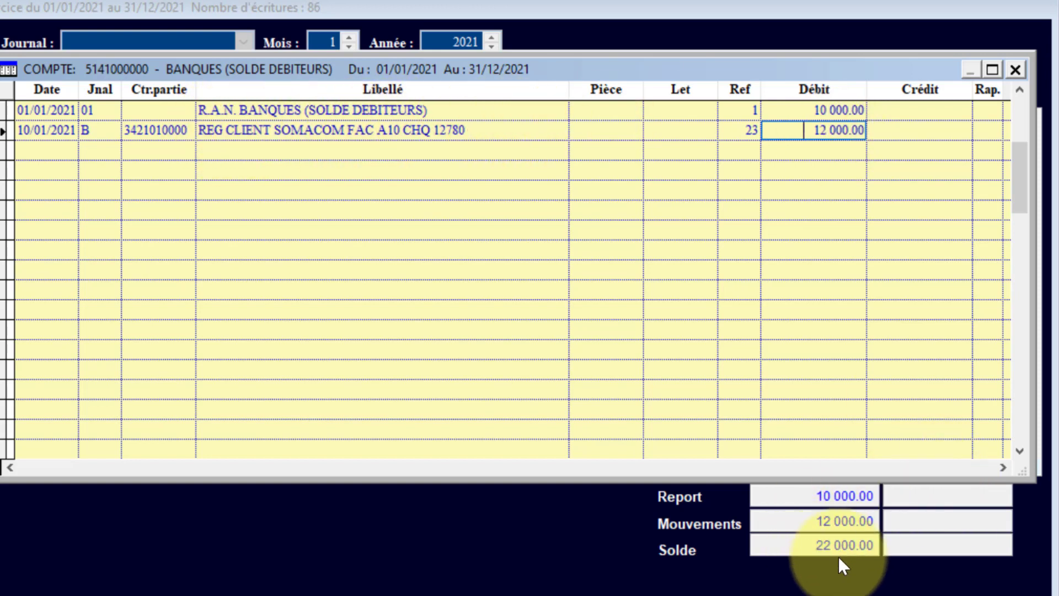
pyautogui.click(1015, 70)
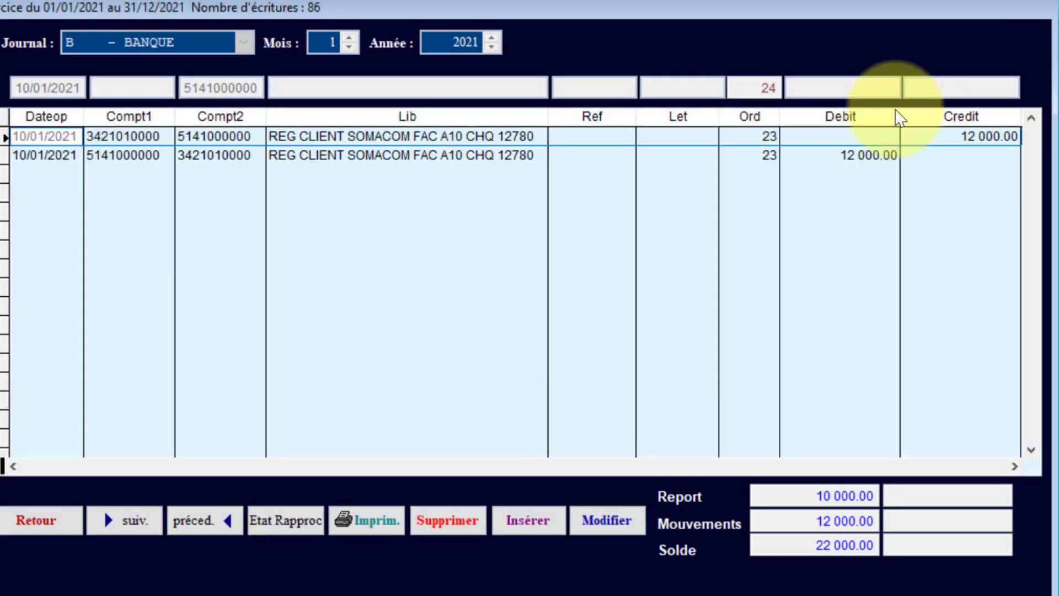
pyautogui.click(23, 525)
# Try to consult the movements of client account 3421 for 01/01/2021 to 31/12/2021
pyautogui.click(353, 559)
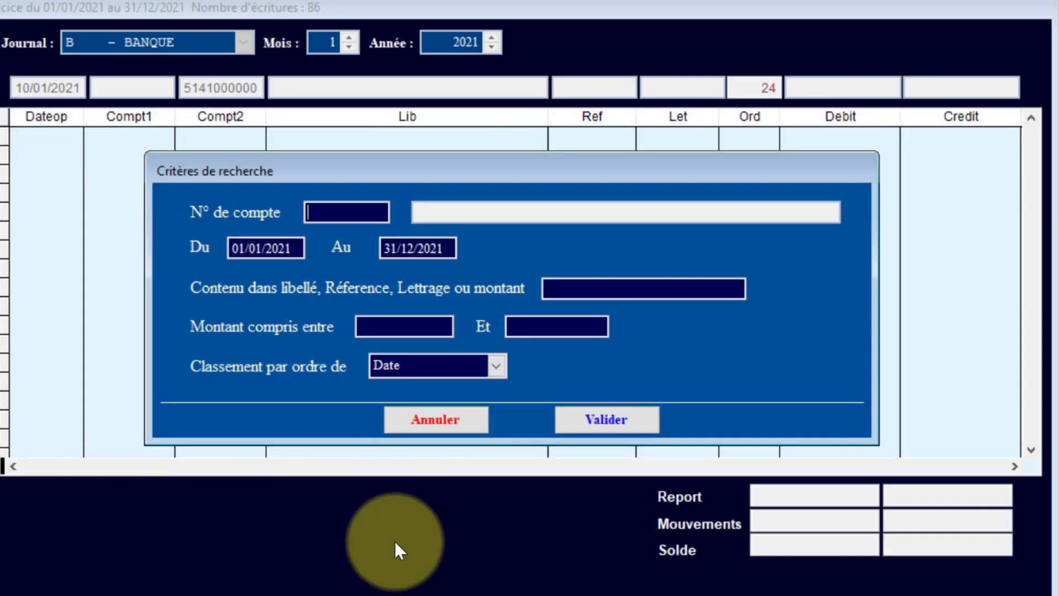
pyautogui.write('342')
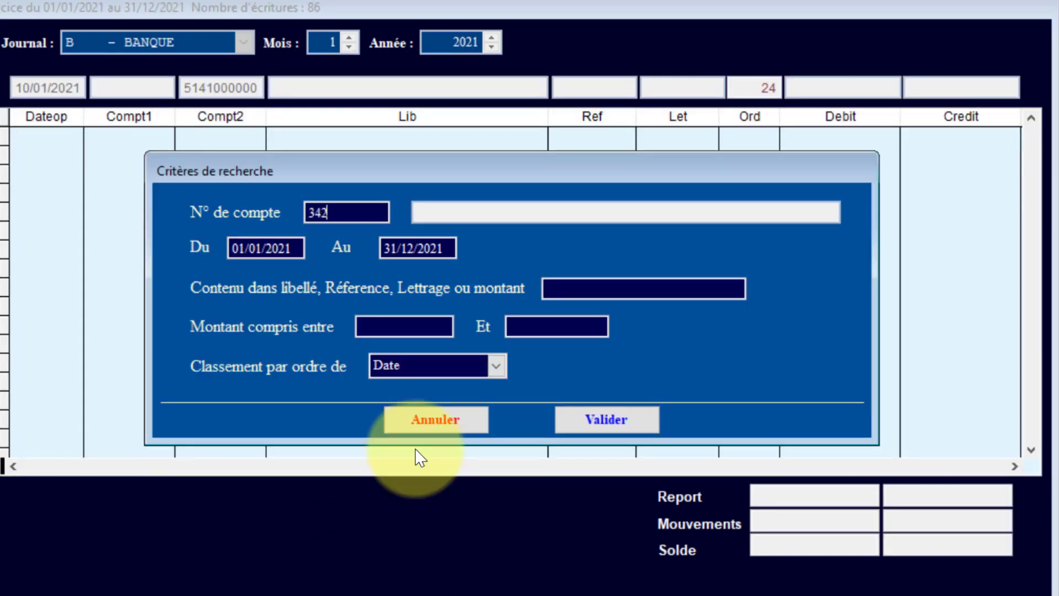
pyautogui.write('1')
pyautogui.press('Tab')
pyautogui.click(568, 420)
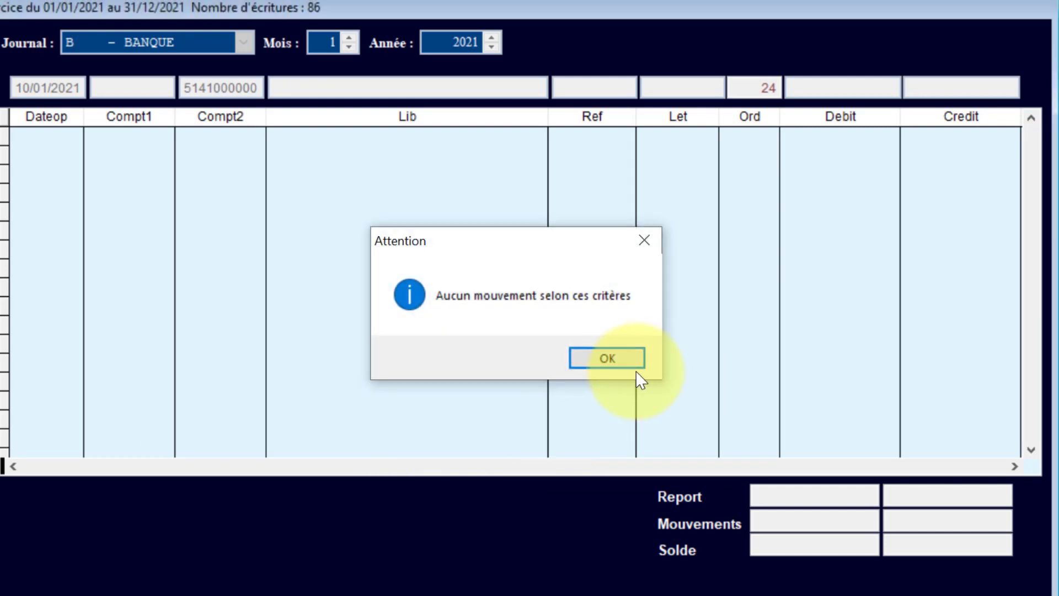
pyautogui.click(604, 356)
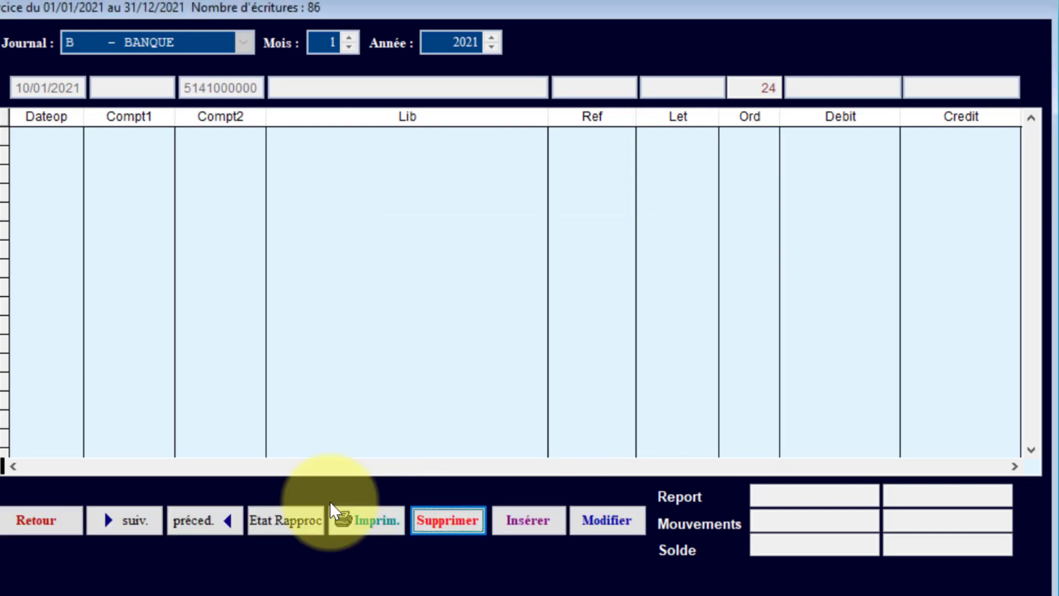
pyautogui.click(46, 518)
# Reopen the account search criteria, correct the account number to 3421 and try its consultation again
pyautogui.click(378, 559)
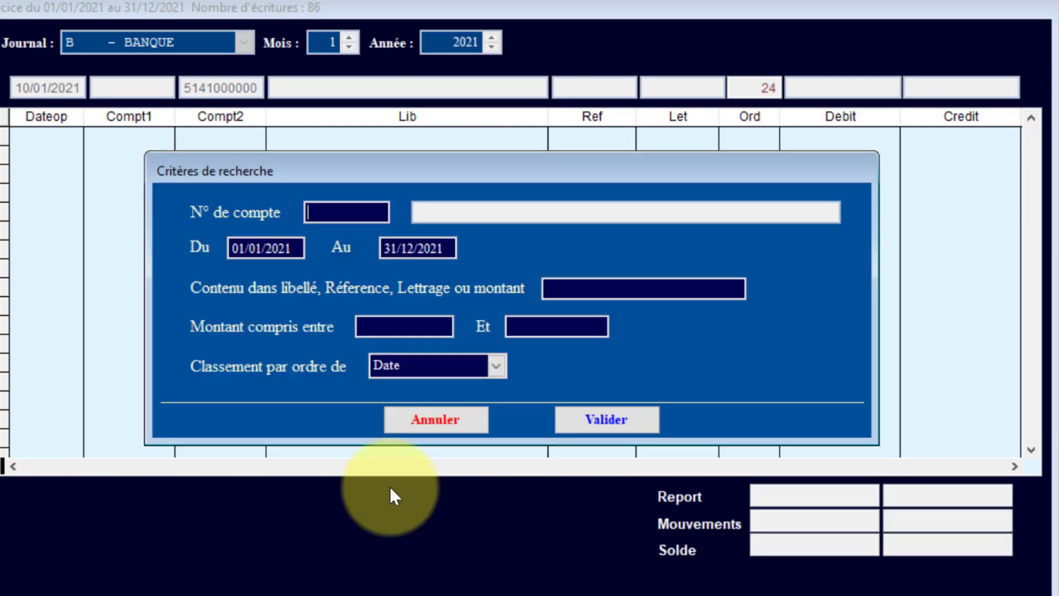
pyautogui.write('4321')
pyautogui.press('Tab')
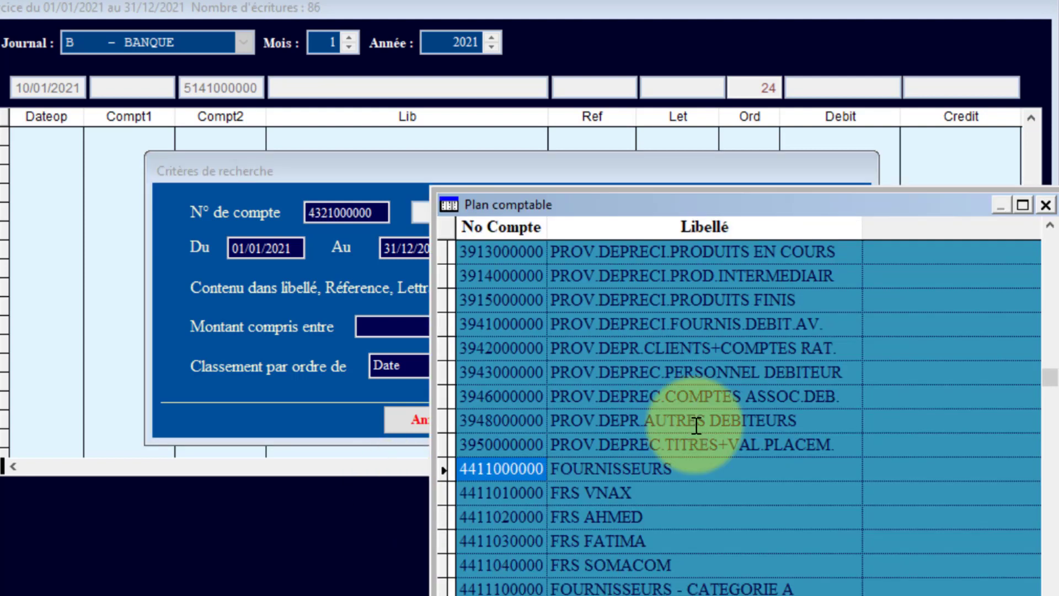
pyautogui.click(1045, 204)
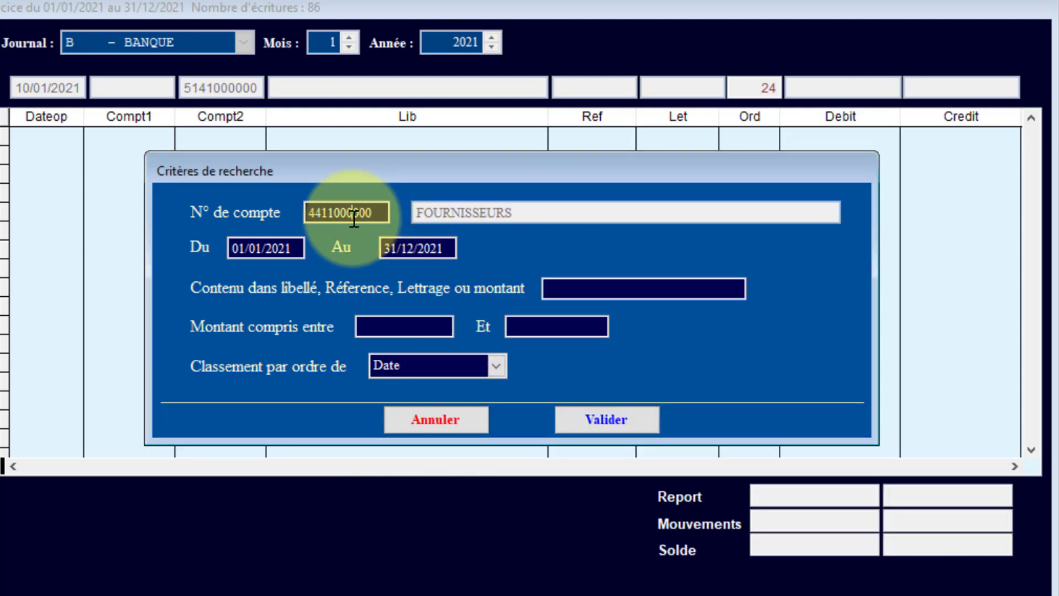
pyautogui.write('3421')
pyautogui.press('Tab')
pyautogui.click(607, 420)
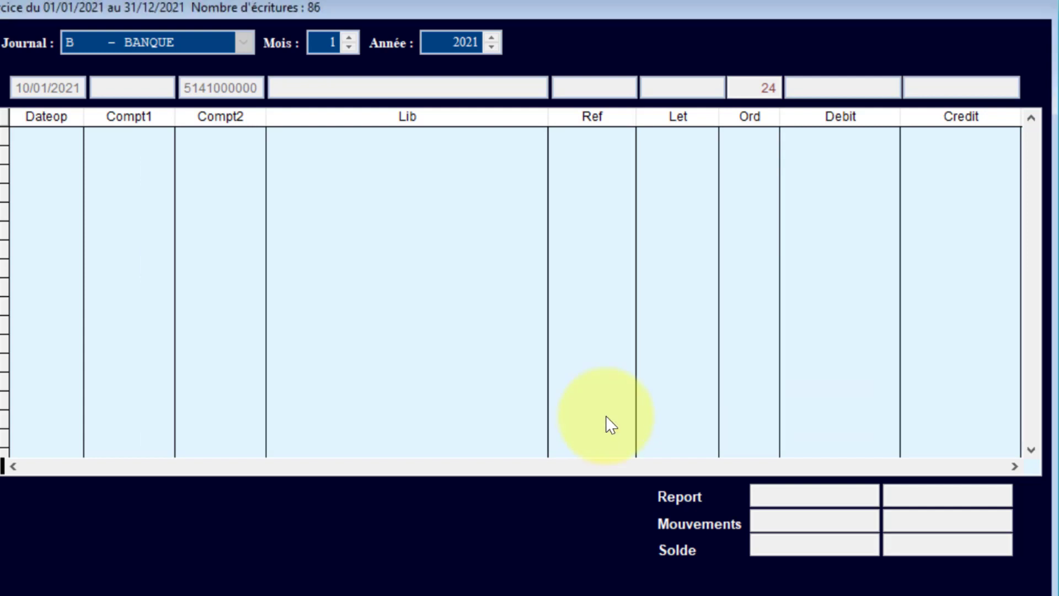
pyautogui.click(601, 359)
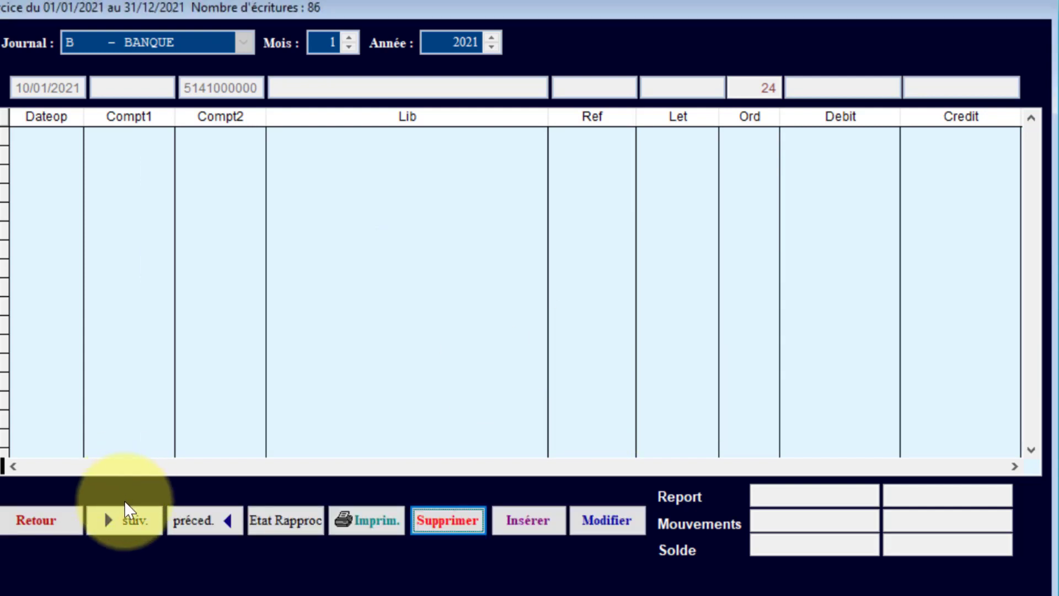
pyautogui.click(31, 526)
pyautogui.click(380, 562)
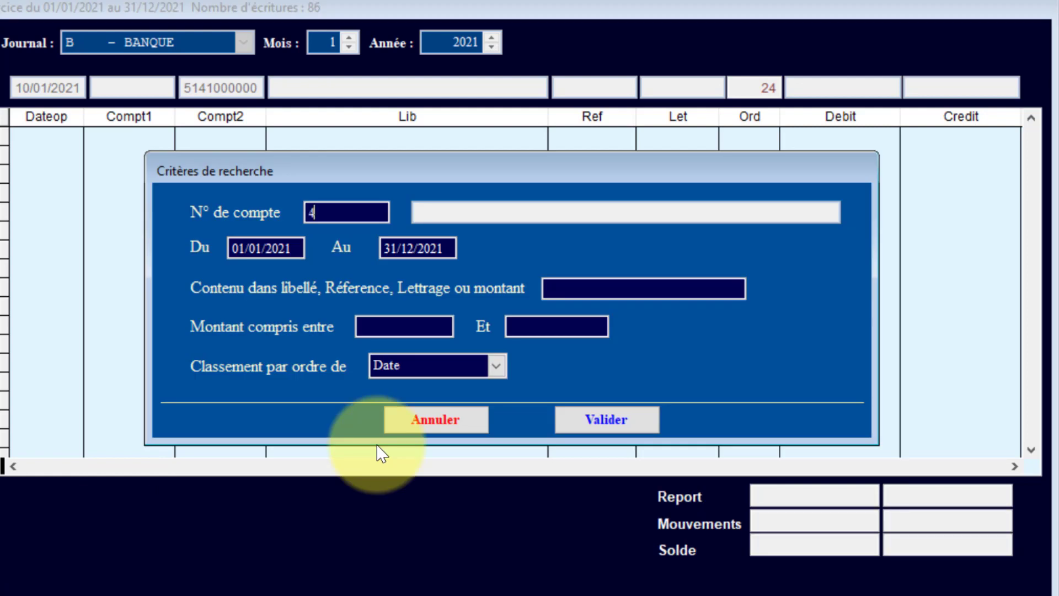
pyautogui.press('Escape')
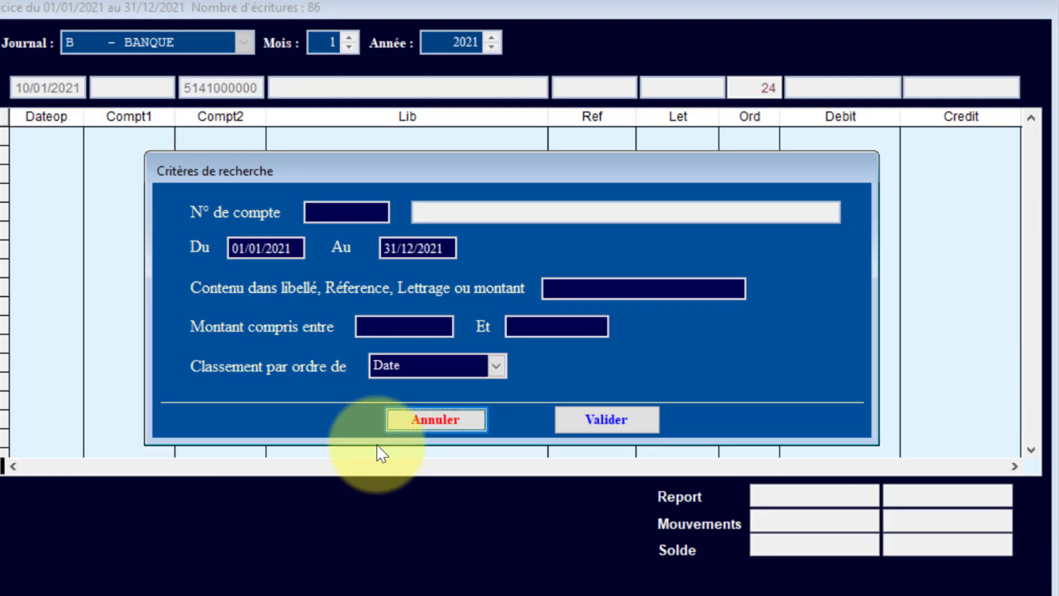
pyautogui.click(376, 216)
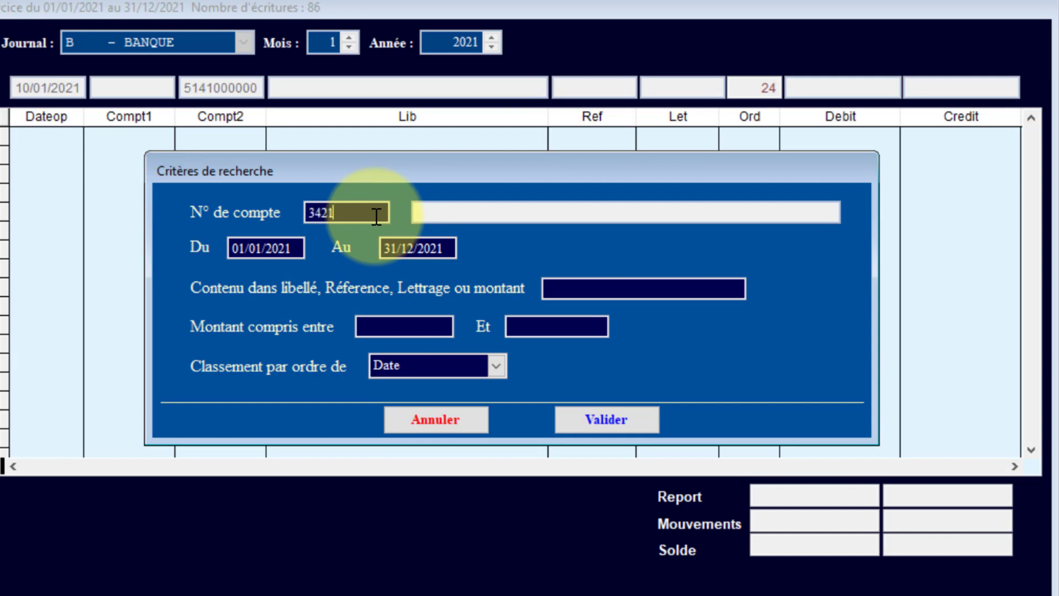
pyautogui.write('3421010000')
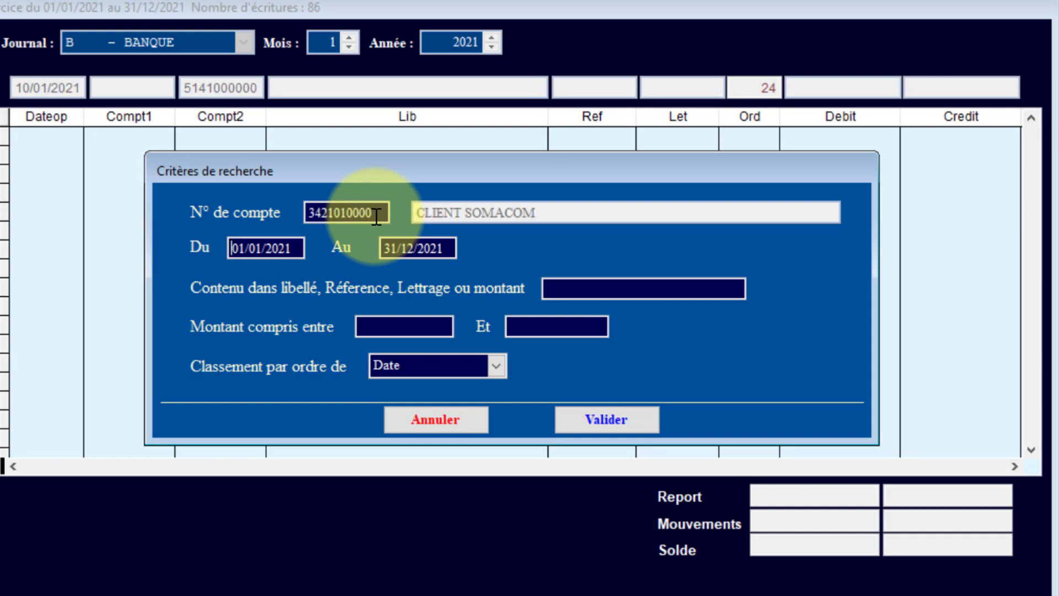
pyautogui.click(594, 428)
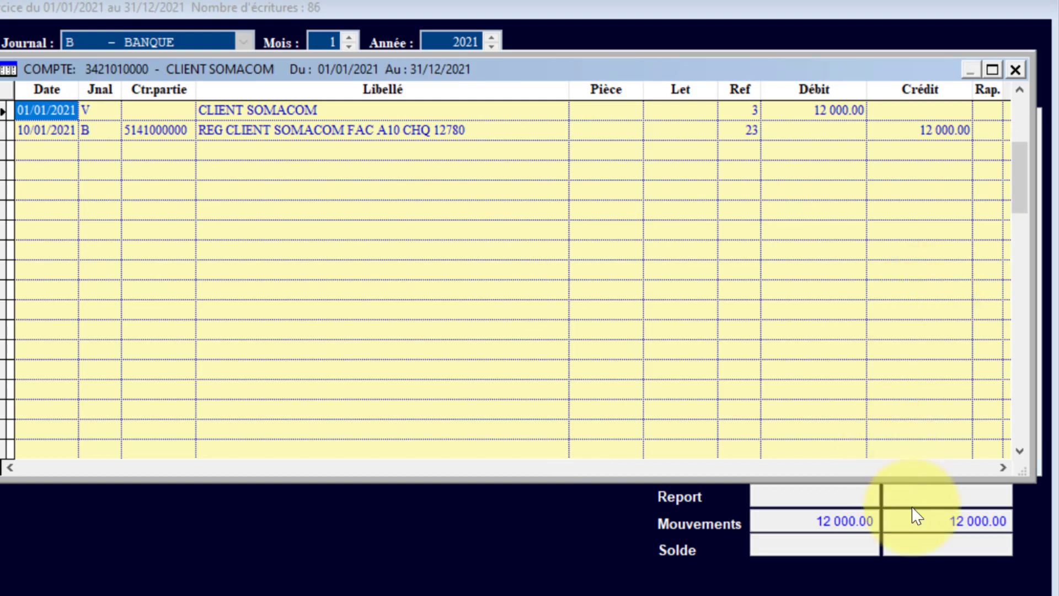
pyautogui.click(839, 110)
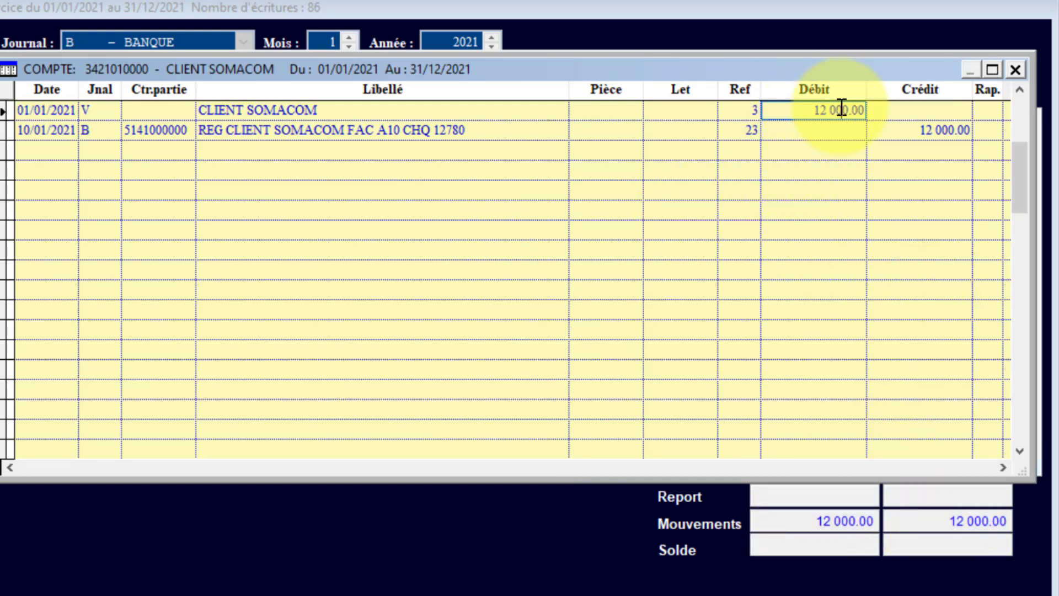
pyautogui.click(943, 130)
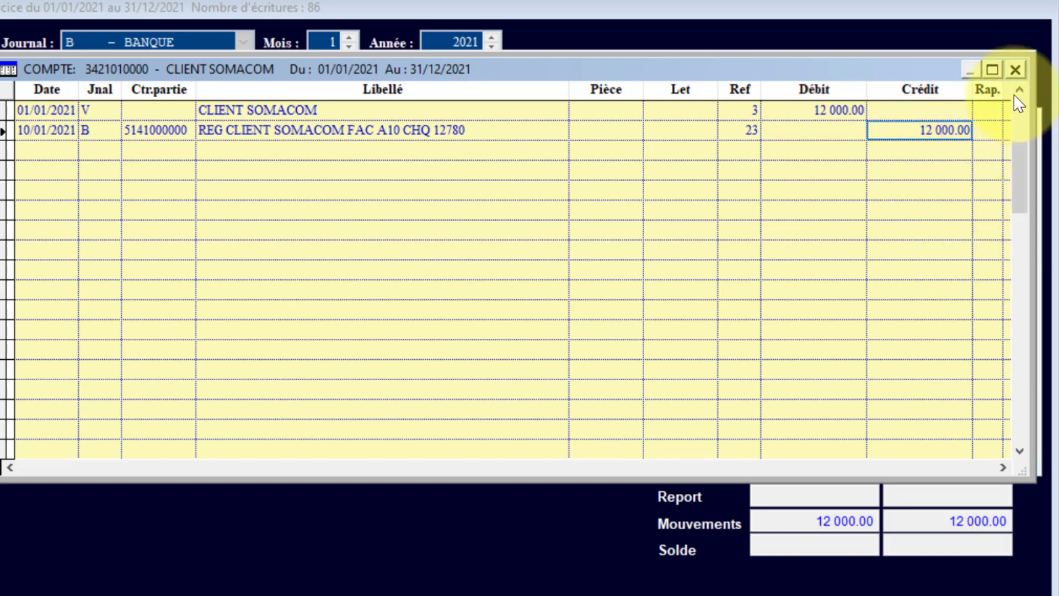
pyautogui.click(1015, 70)
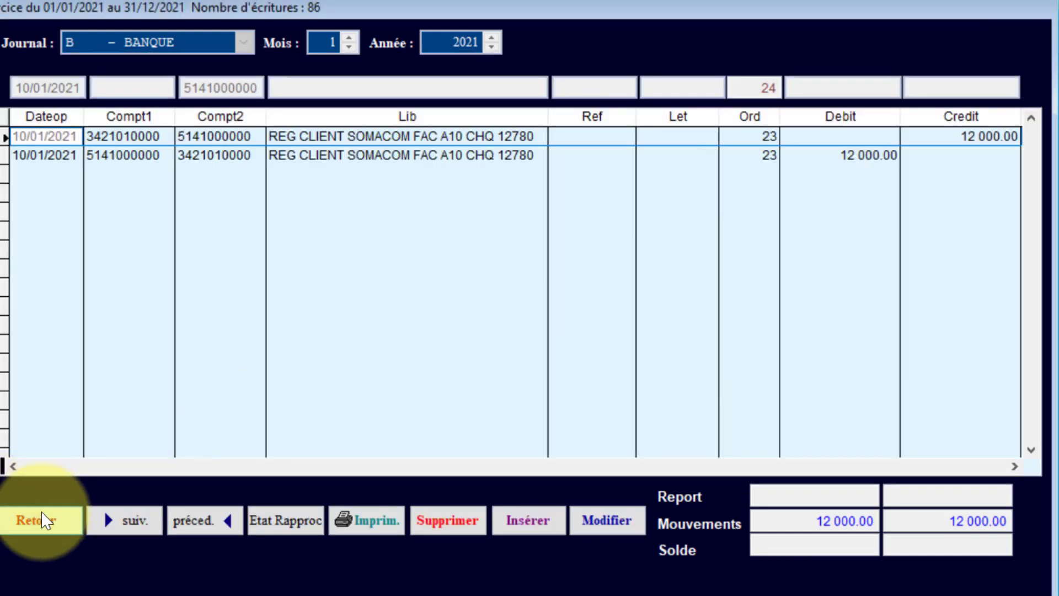